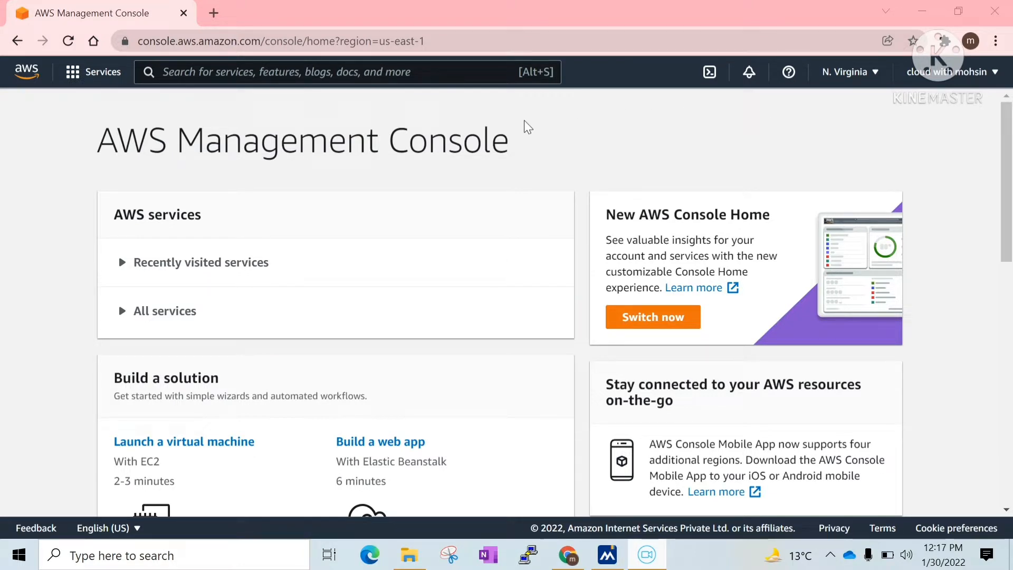
Step: Open the EC2 service from the Compute category and dismiss the welcome-back message
{"action": "left_click", "coordinate": [295, 72]}
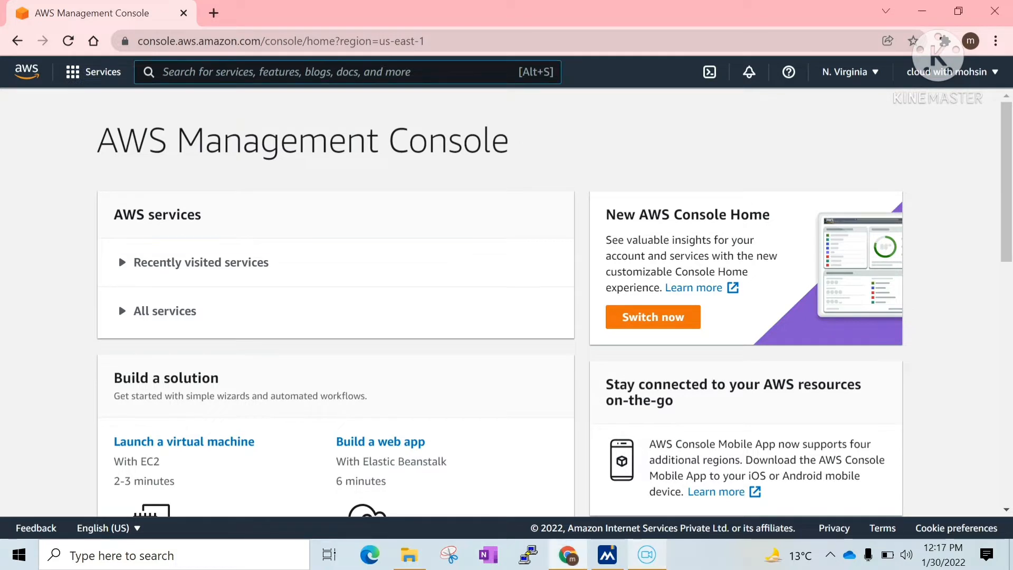
{"action": "left_click", "coordinate": [93, 74]}
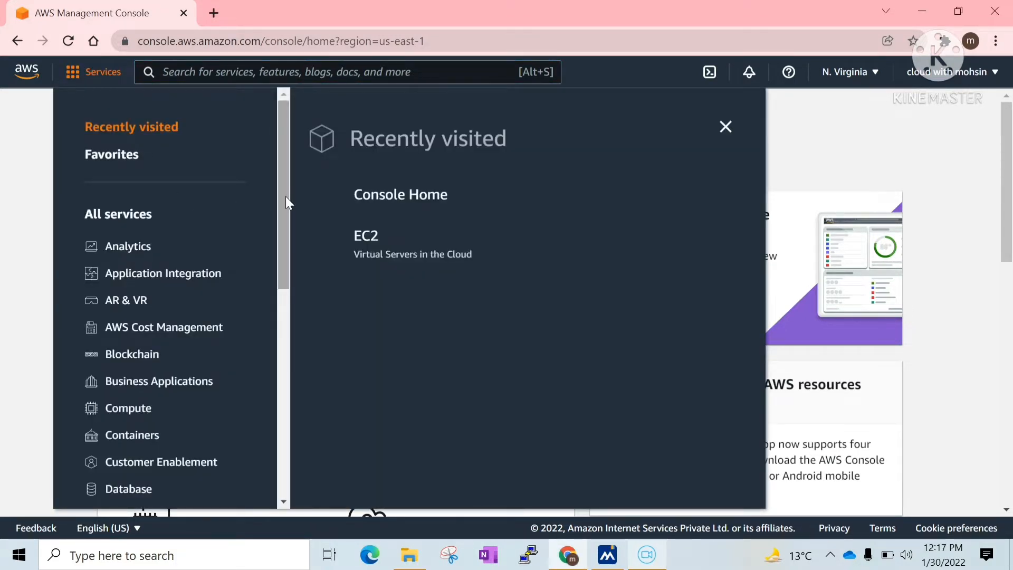
{"action": "left_click_drag", "start_coordinate": [286, 196], "coordinate": [292, 249]}
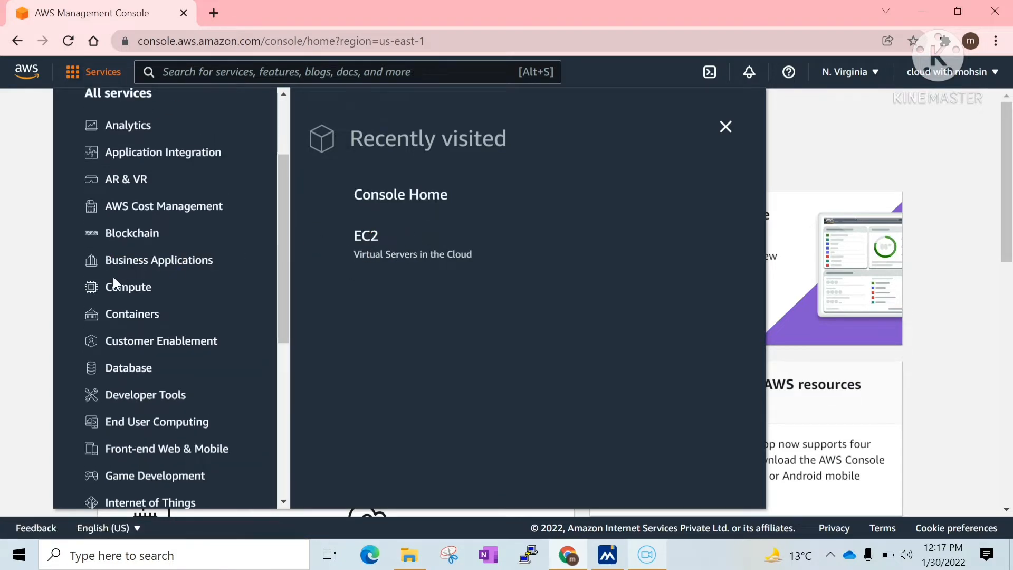
{"action": "left_click", "coordinate": [122, 294]}
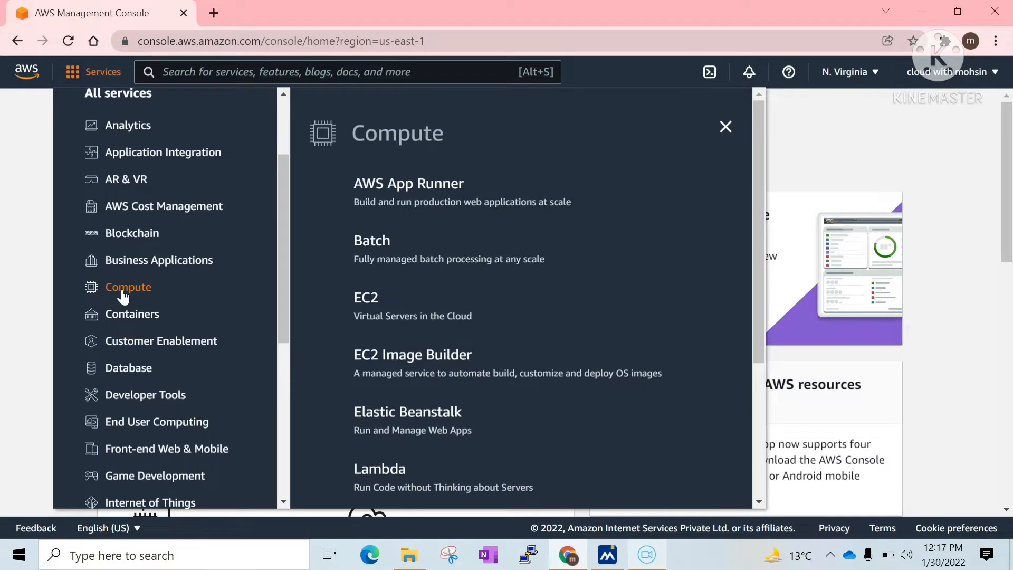
{"action": "left_click", "coordinate": [366, 299]}
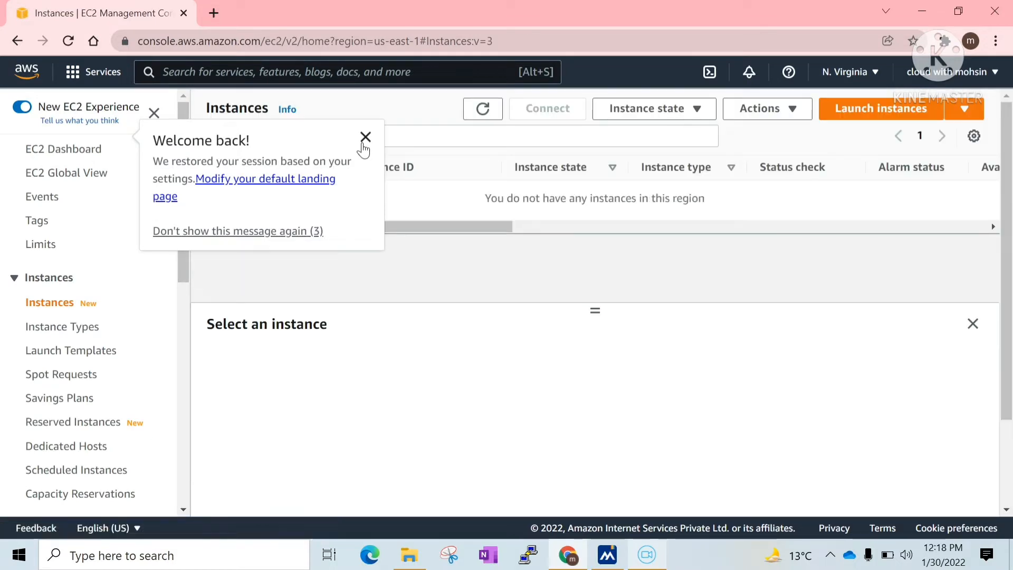
{"action": "left_click", "coordinate": [364, 140]}
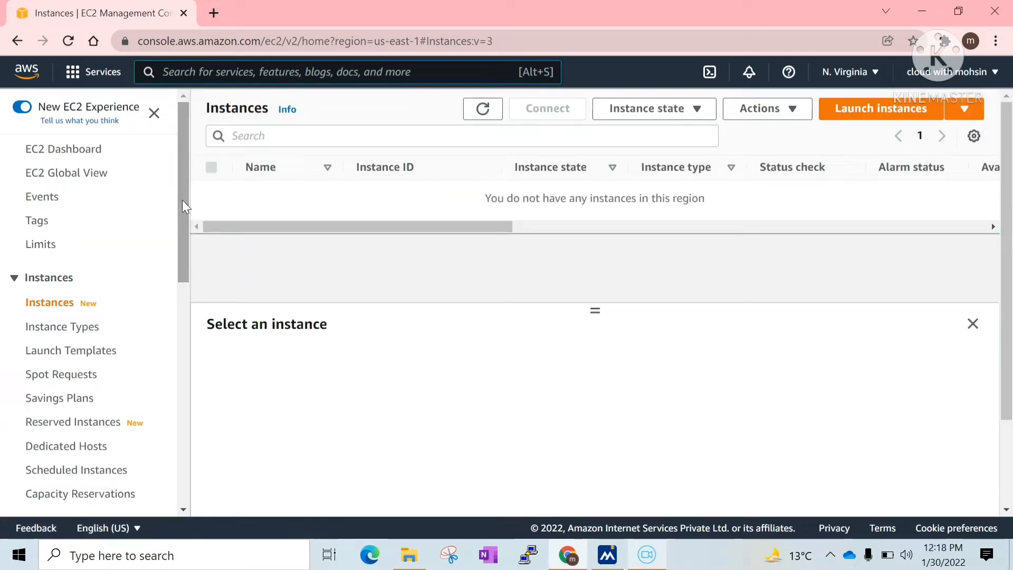
Step: Start launching an instance, filter the AMIs to free tier only and select Microsoft Windows Server 2019 Base
{"action": "left_click", "coordinate": [853, 118]}
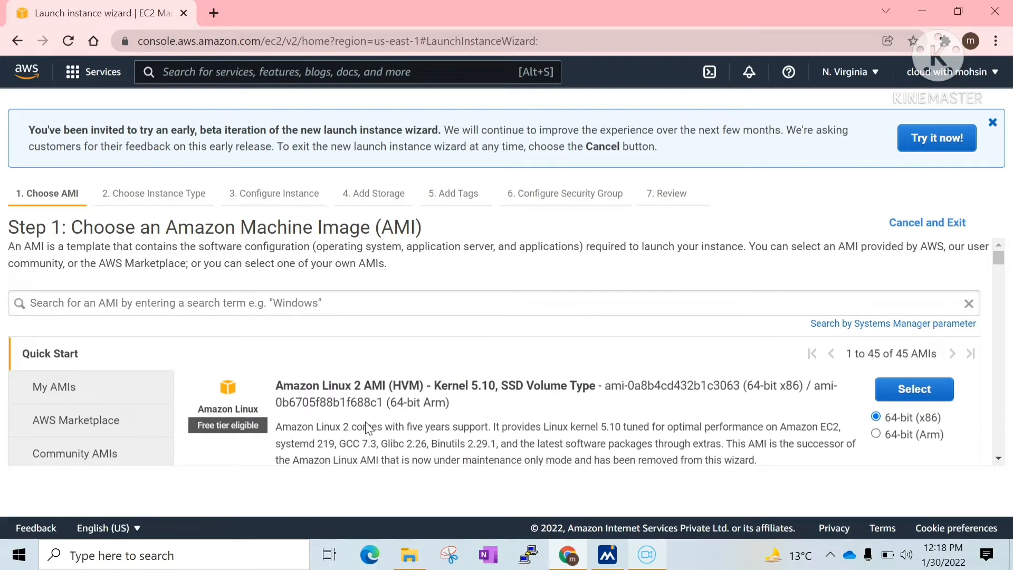
{"action": "left_click", "coordinate": [993, 123]}
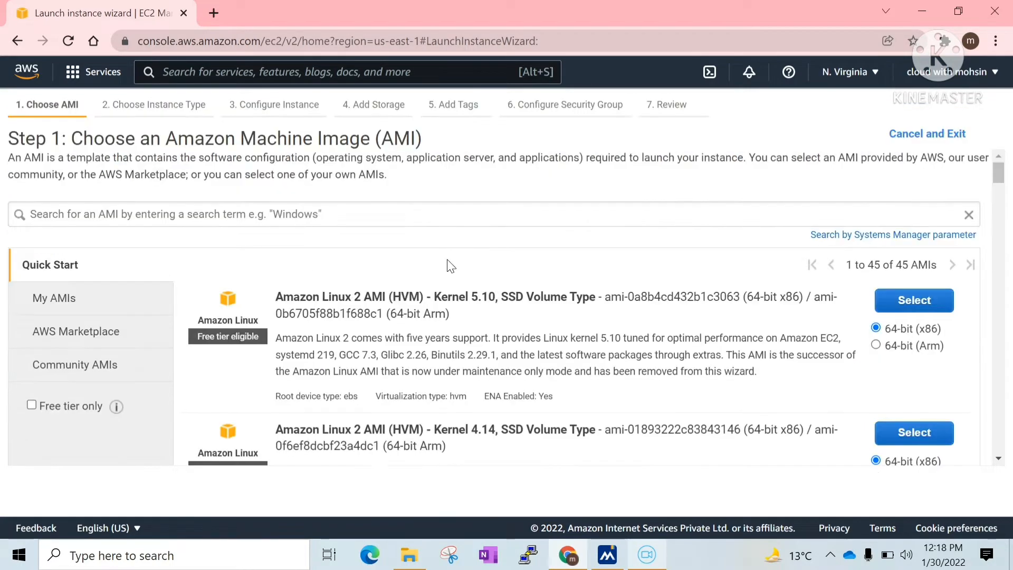
{"action": "left_click", "coordinate": [31, 406]}
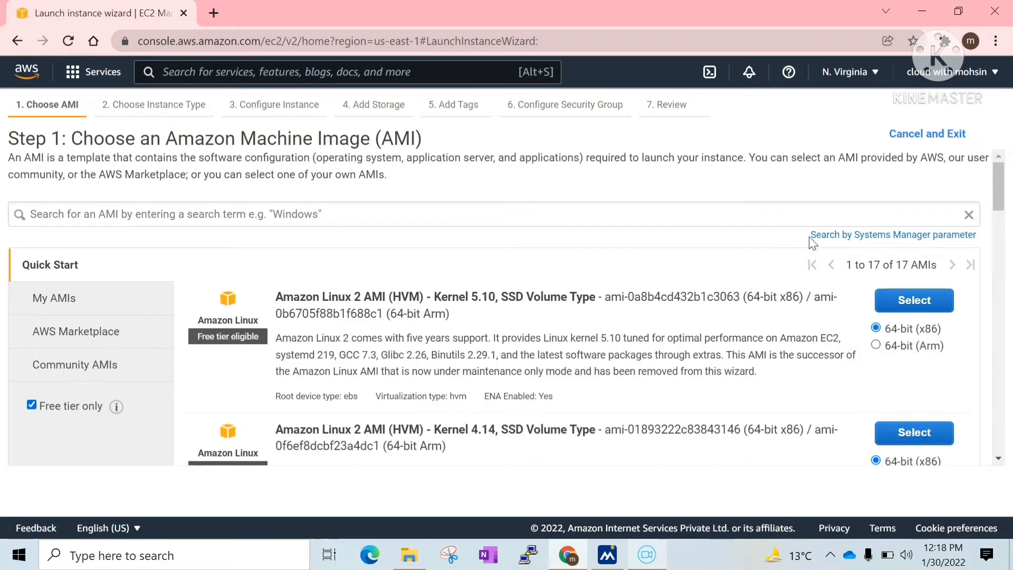
{"action": "left_click_drag", "start_coordinate": [998, 195], "coordinate": [1009, 327]}
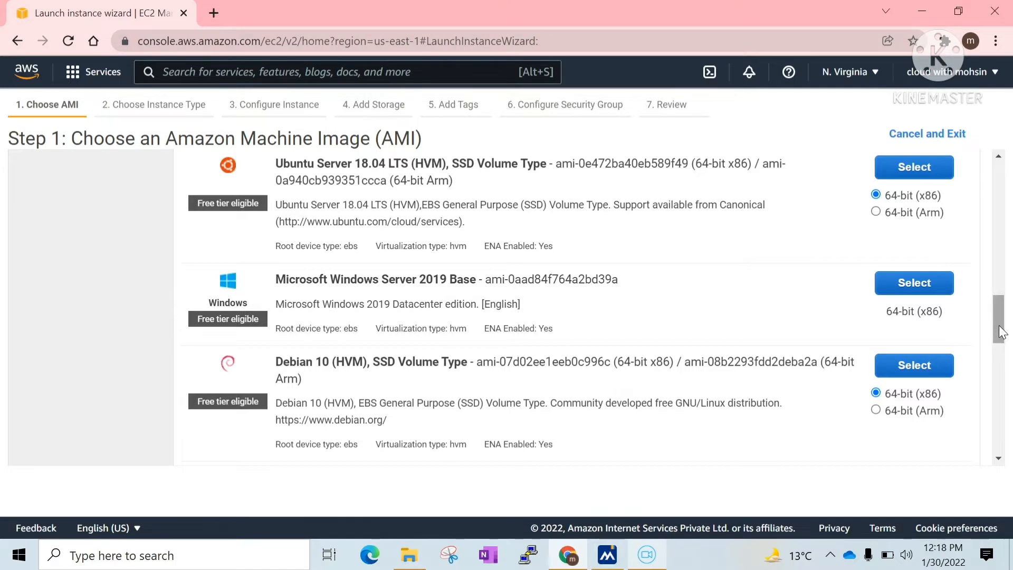
{"action": "mouse_move", "coordinate": [1005, 332]}
{"action": "left_mouse_down"}
{"action": "mouse_move", "coordinate": [1011, 438]}
{"action": "mouse_move", "coordinate": [1005, 331]}
{"action": "left_mouse_up"}
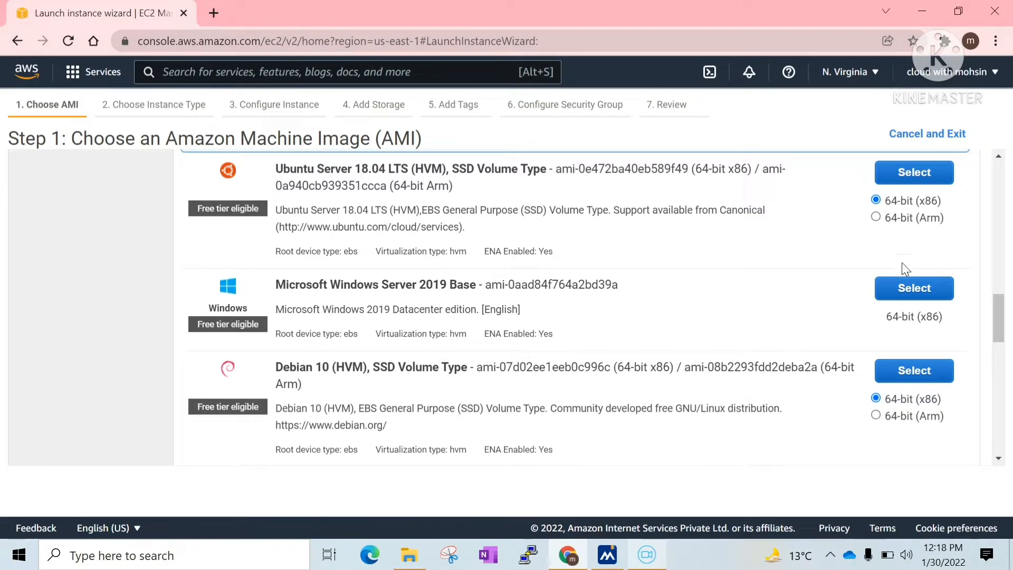
{"action": "left_click", "coordinate": [941, 291]}
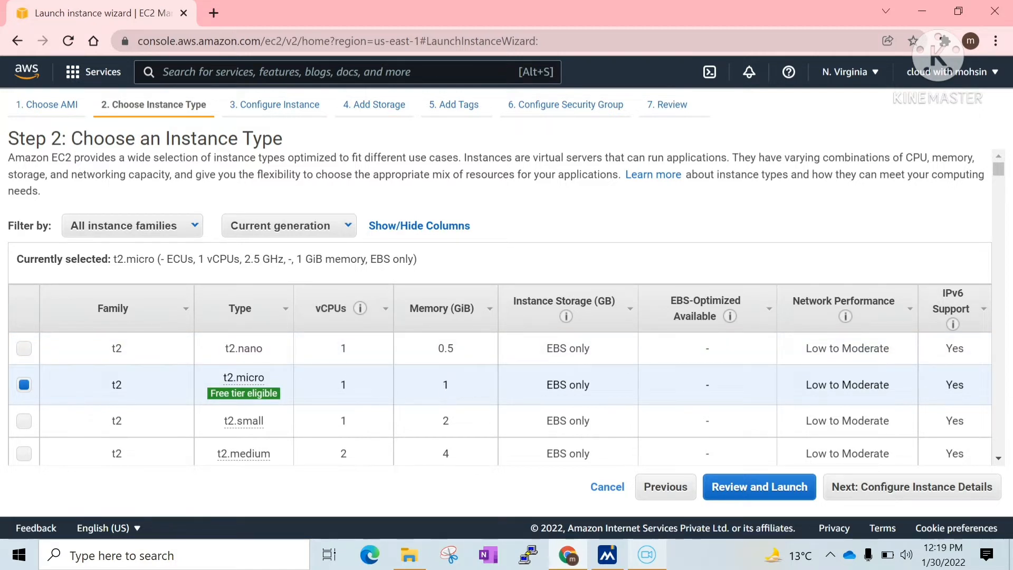
Step: Keep the free-tier t2.micro instance type and continue to the instance details
{"action": "double_click", "coordinate": [448, 387]}
{"action": "left_click", "coordinate": [752, 237]}
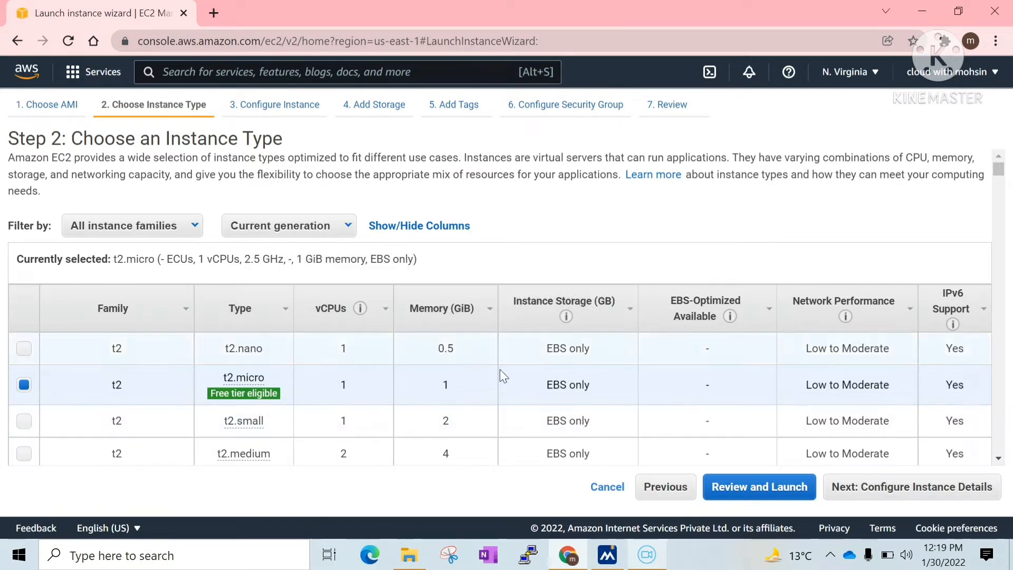
{"action": "left_click", "coordinate": [921, 488]}
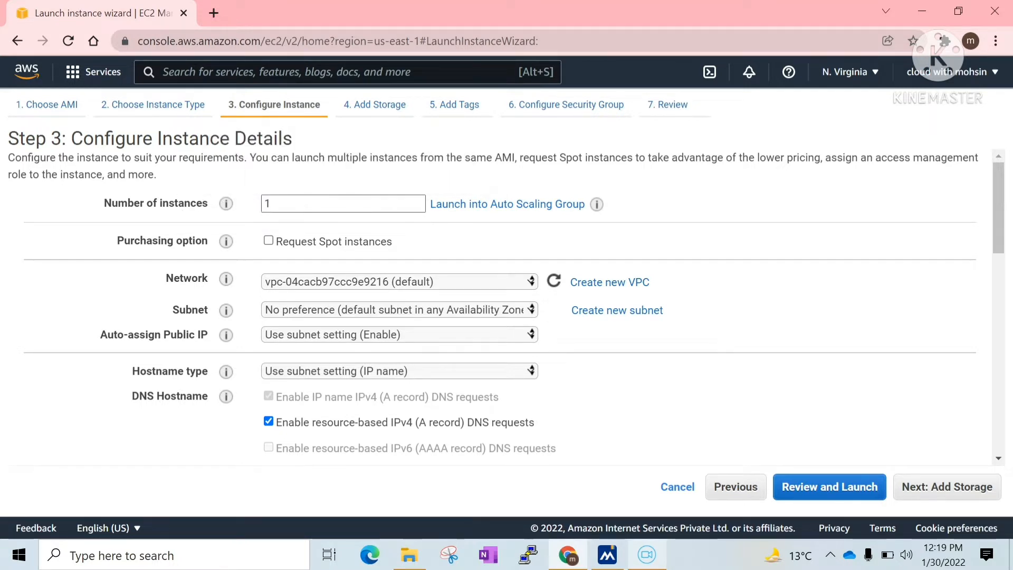
Step: Keep the number of instances at 1 and the network on the default VPC
{"action": "double_click", "coordinate": [267, 204]}
{"action": "left_click", "coordinate": [272, 204]}
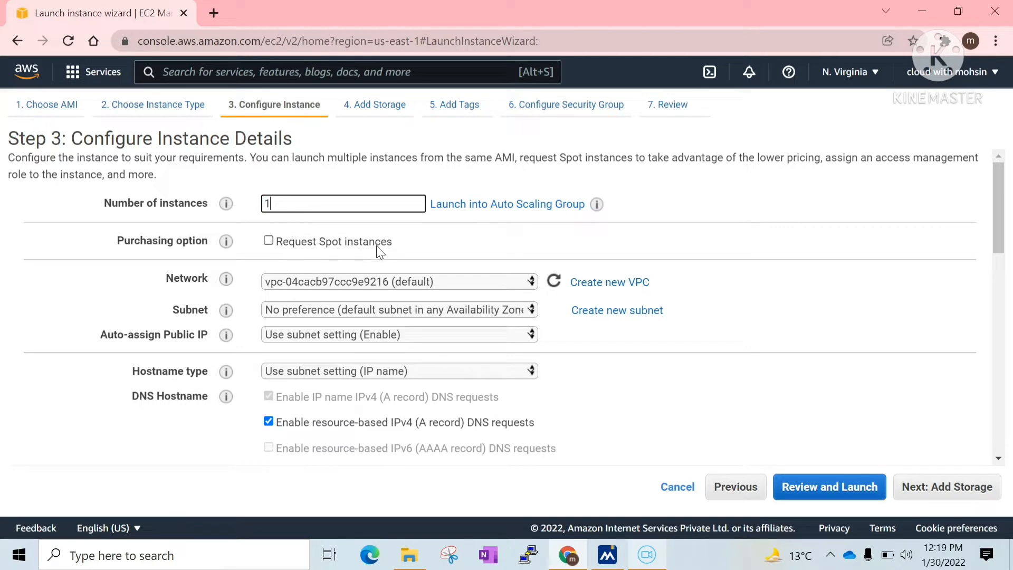
{"action": "left_click", "coordinate": [359, 282]}
{"action": "left_click", "coordinate": [359, 284]}
{"action": "left_click", "coordinate": [358, 283]}
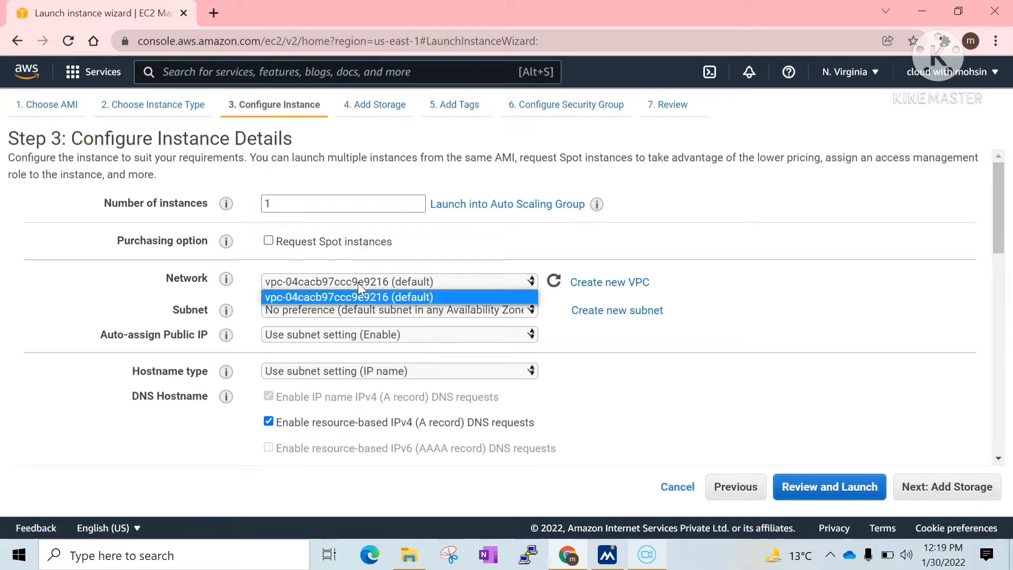
{"action": "left_click", "coordinate": [358, 284]}
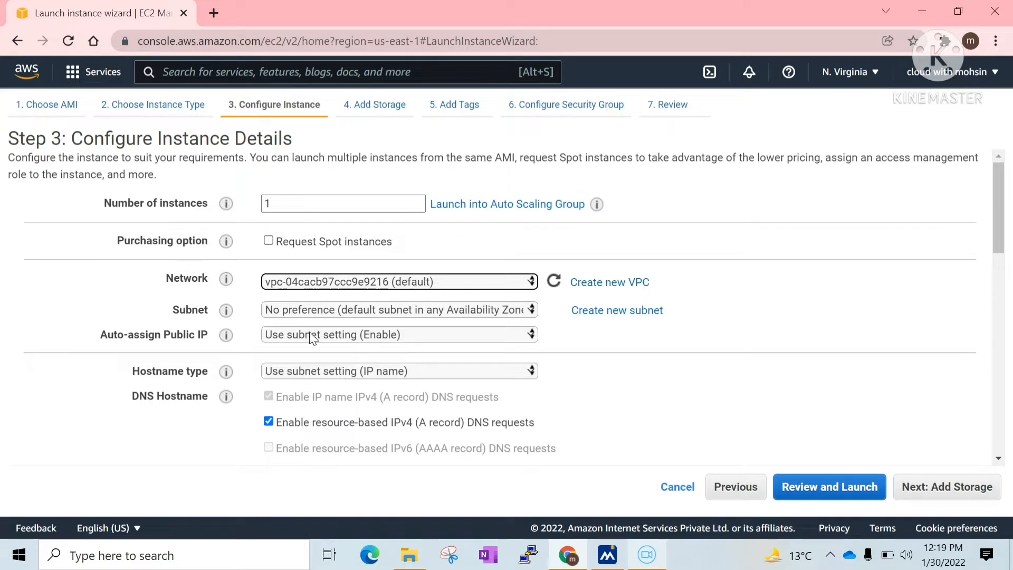
Step: Choose the default subnet in us-east-1a and leave auto-assign public IP on "Use subnet setting (Enable)"
{"action": "left_click", "coordinate": [424, 313]}
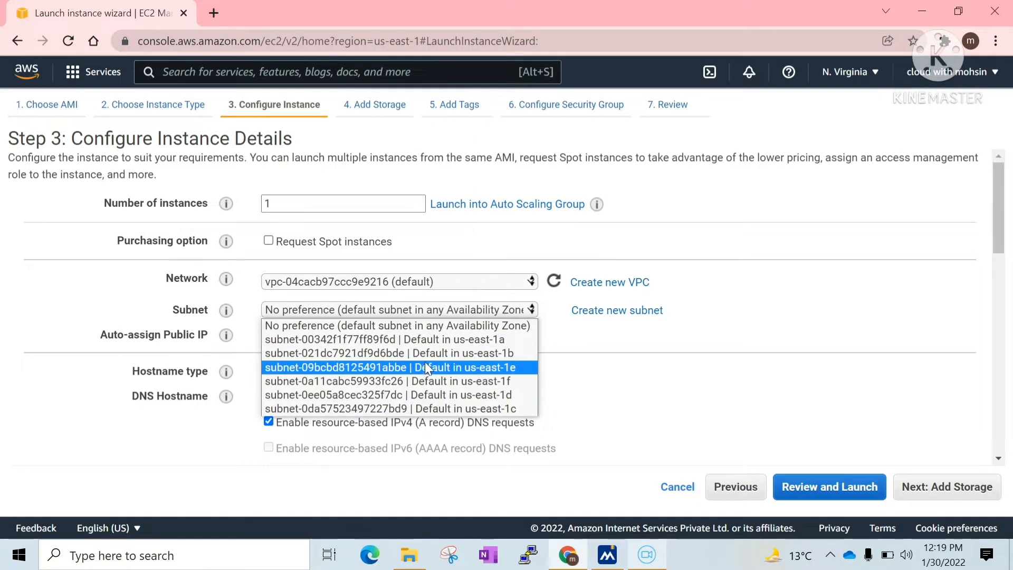
{"action": "left_click", "coordinate": [447, 343]}
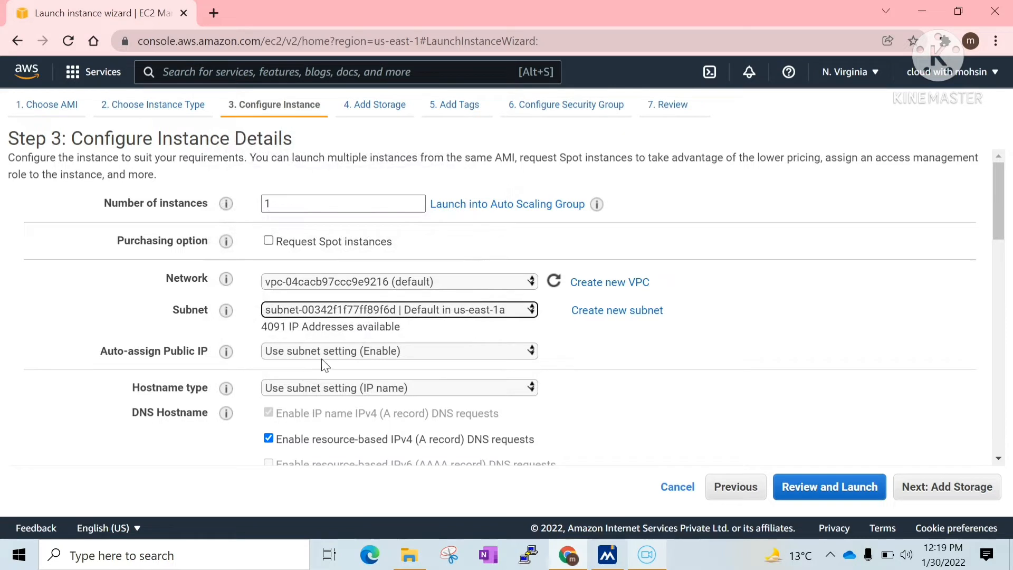
{"action": "left_click", "coordinate": [327, 356]}
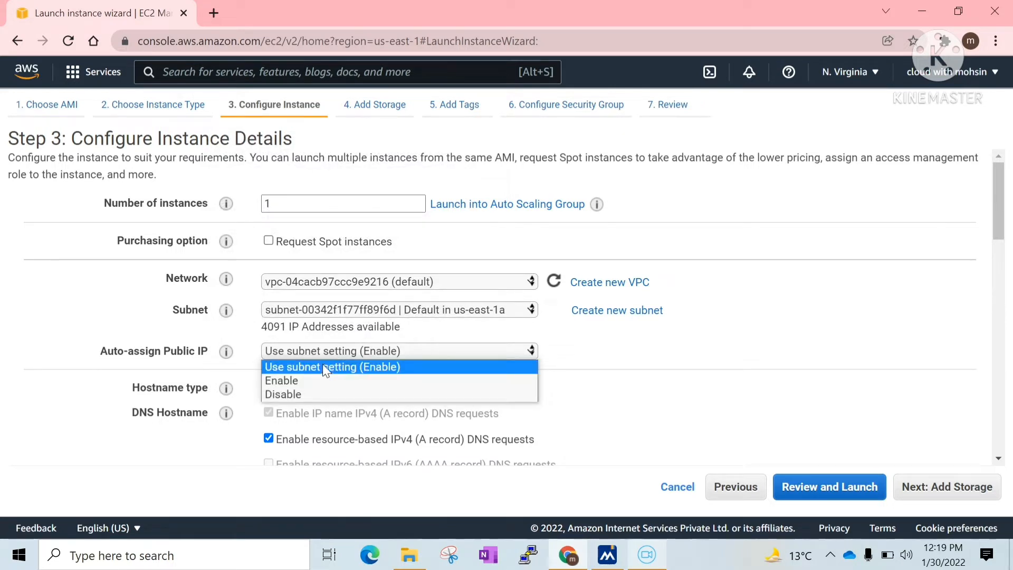
{"action": "left_click", "coordinate": [322, 363]}
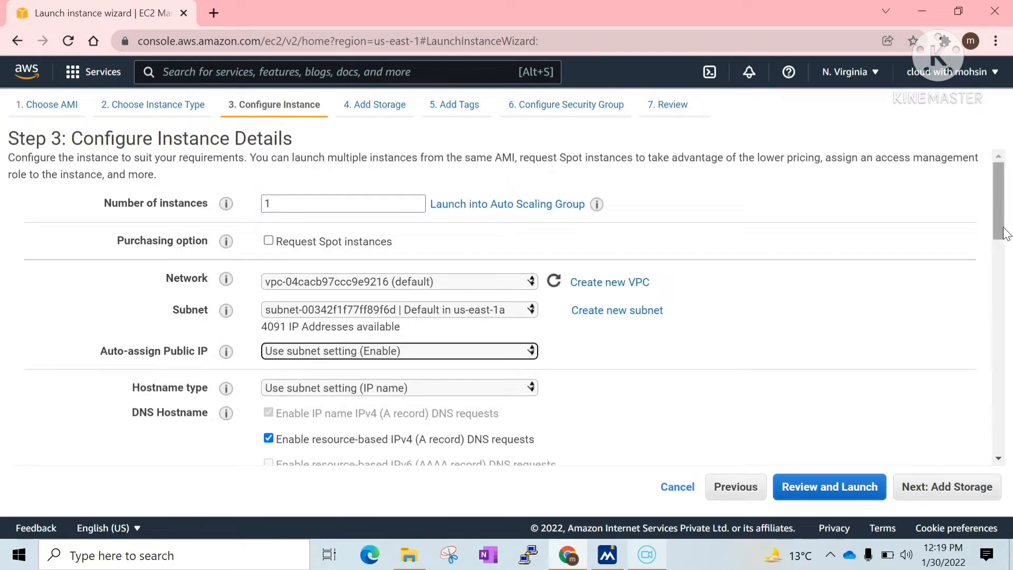
Step: Review the remaining instance details and keep the shutdown behavior set to Stop
{"action": "left_click_drag", "start_coordinate": [1004, 233], "coordinate": [1005, 256]}
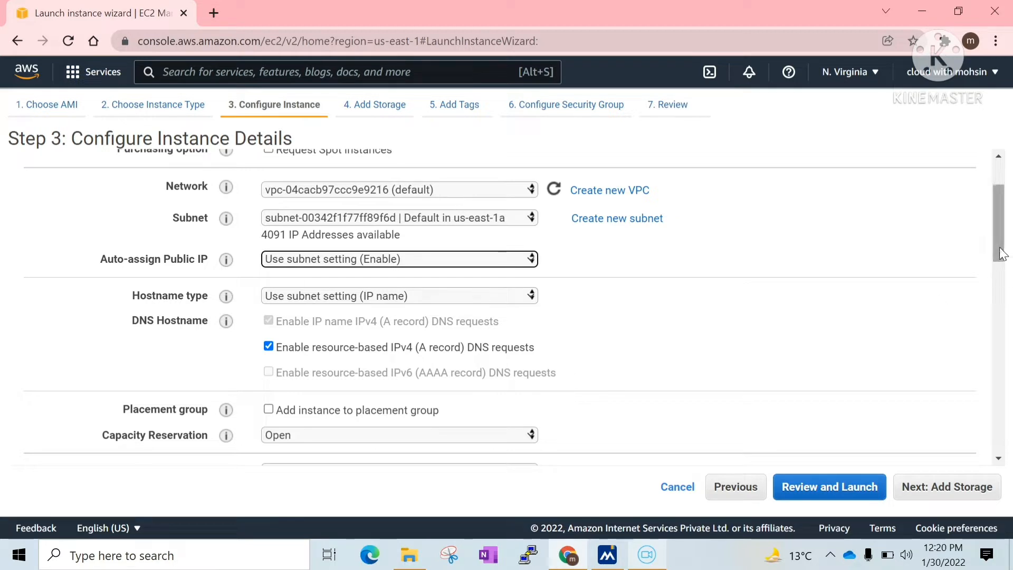
{"action": "scroll", "coordinate": [1008, 275], "scroll_direction": "down", "scroll_amount": 2}
{"action": "left_click_drag", "start_coordinate": [1008, 275], "coordinate": [1010, 333]}
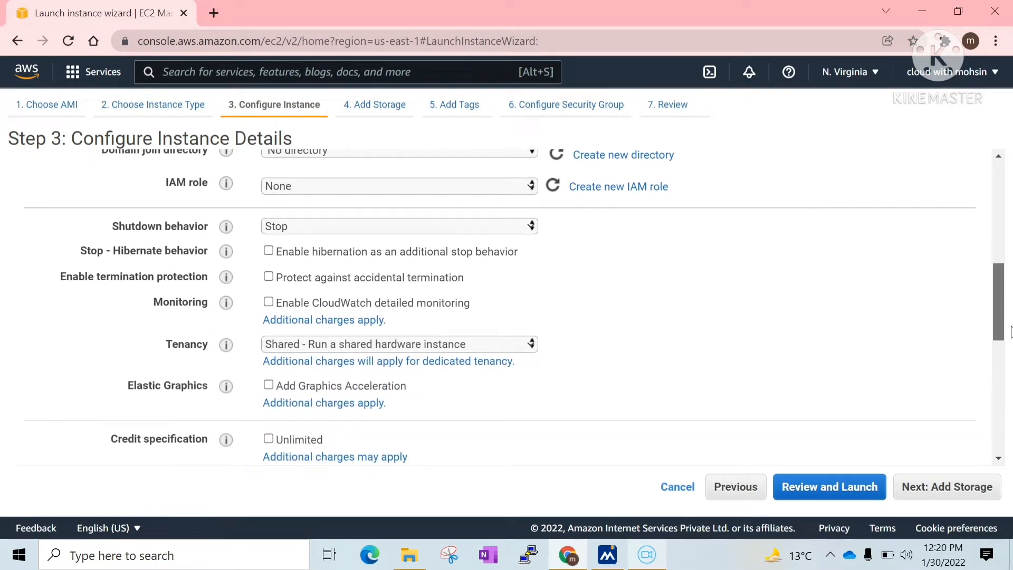
{"action": "left_click_drag", "start_coordinate": [1012, 332], "coordinate": [1011, 335]}
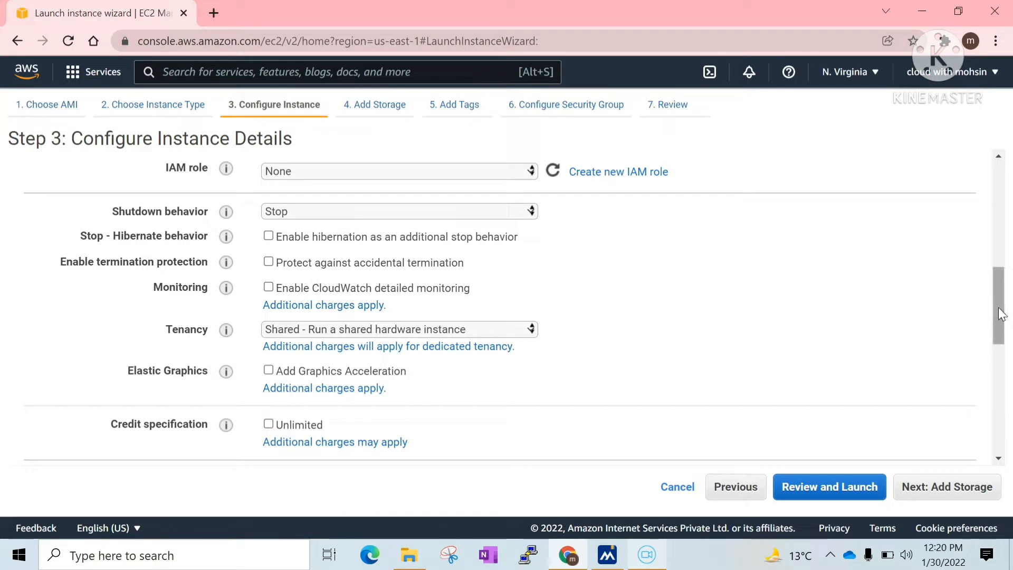
{"action": "left_click_drag", "start_coordinate": [1002, 314], "coordinate": [1002, 319]}
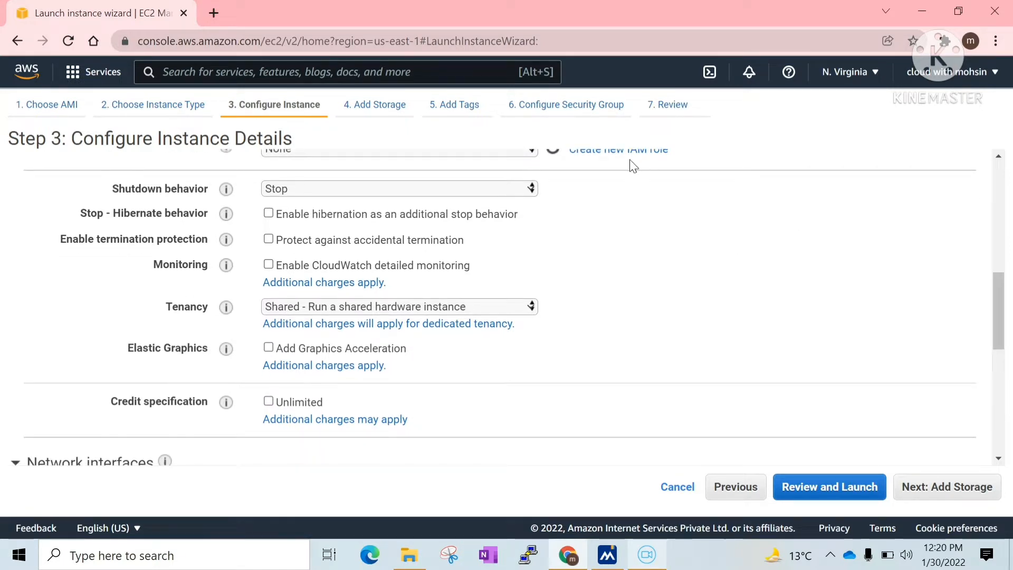
{"action": "left_click", "coordinate": [490, 190]}
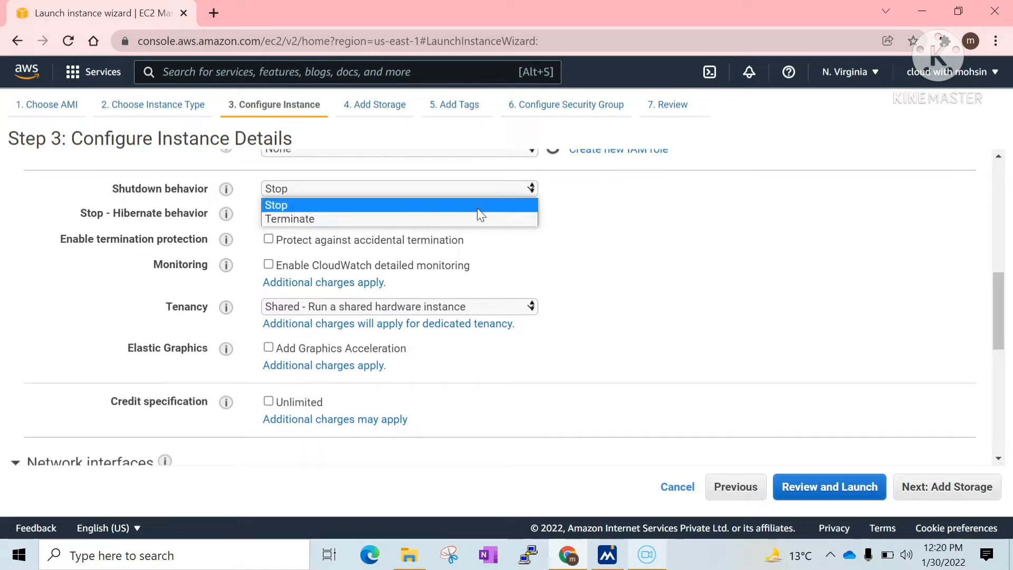
{"action": "left_click", "coordinate": [477, 208]}
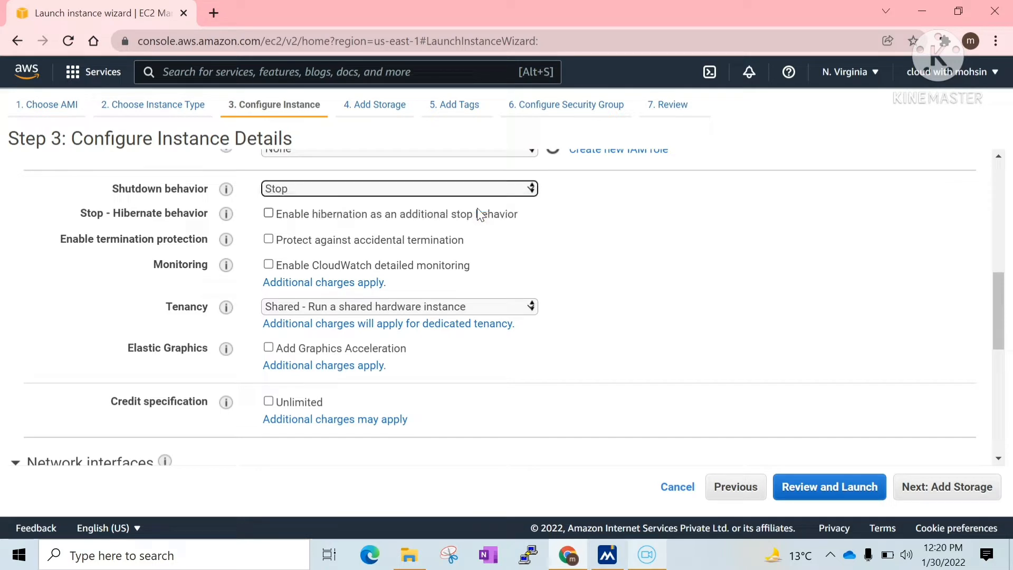
{"action": "left_click", "coordinate": [597, 222]}
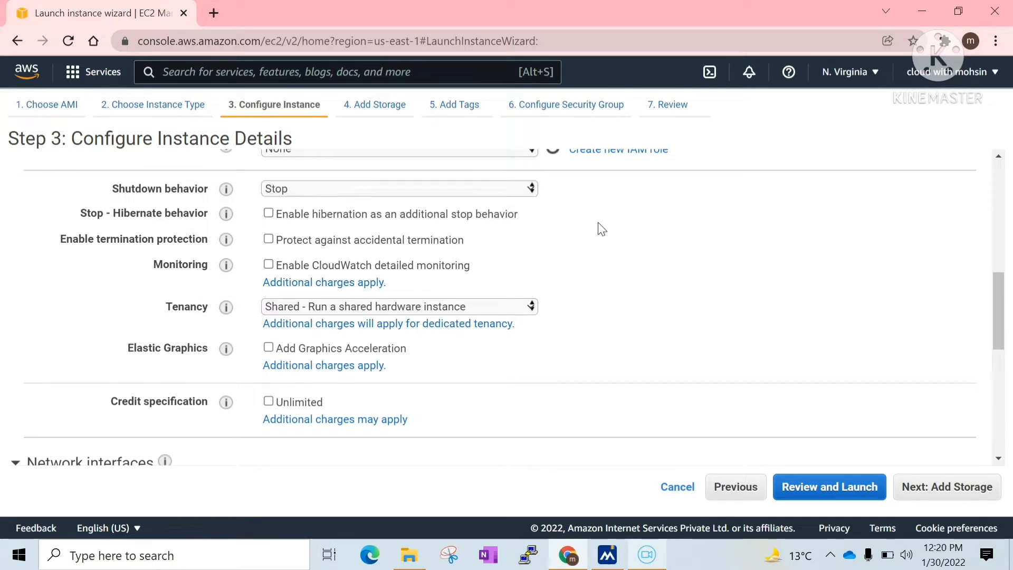
{"action": "left_click", "coordinate": [454, 193]}
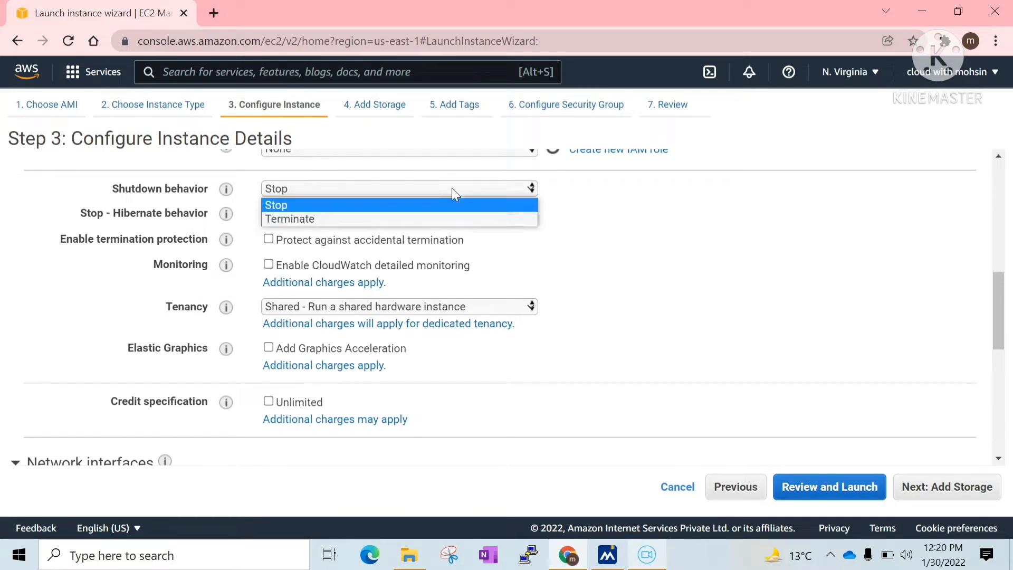
{"action": "left_click", "coordinate": [428, 208]}
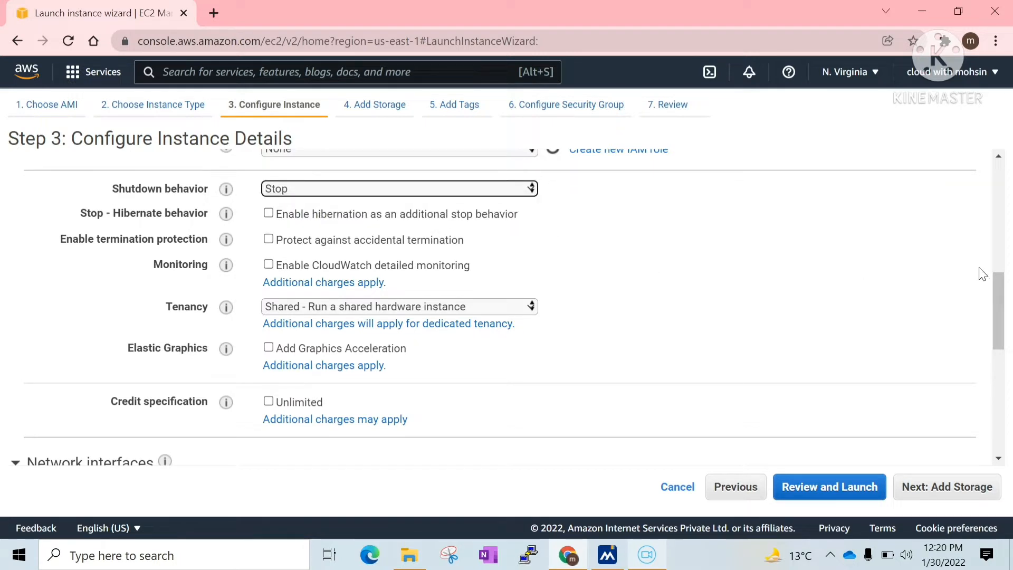
Step: Leave the advanced details at their defaults with the user data empty, and continue to the storage settings
{"action": "left_click_drag", "start_coordinate": [999, 299], "coordinate": [1010, 338]}
{"action": "left_click_drag", "start_coordinate": [1012, 351], "coordinate": [1001, 397]}
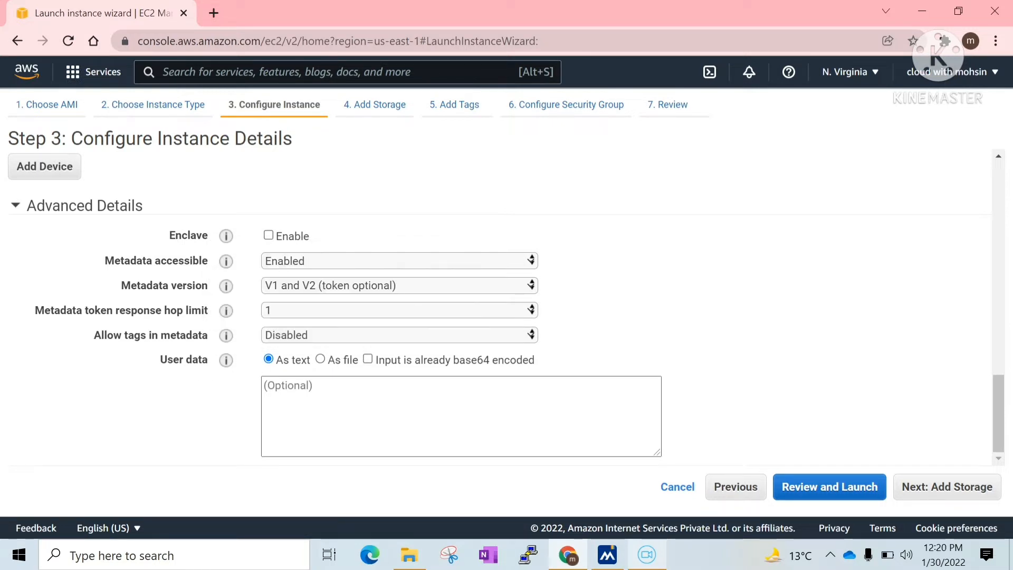
{"action": "left_click", "coordinate": [295, 387]}
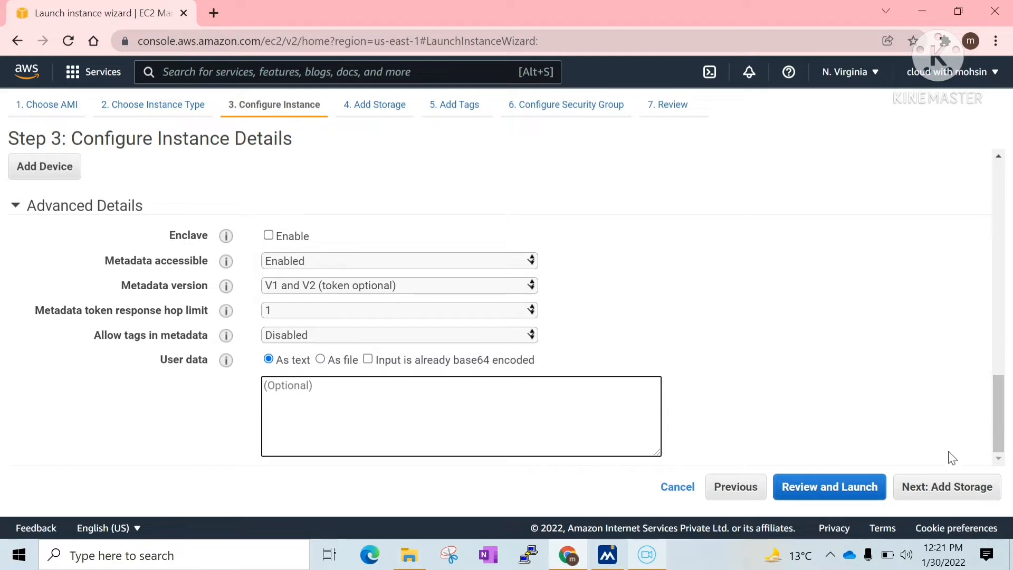
{"action": "left_click", "coordinate": [939, 495]}
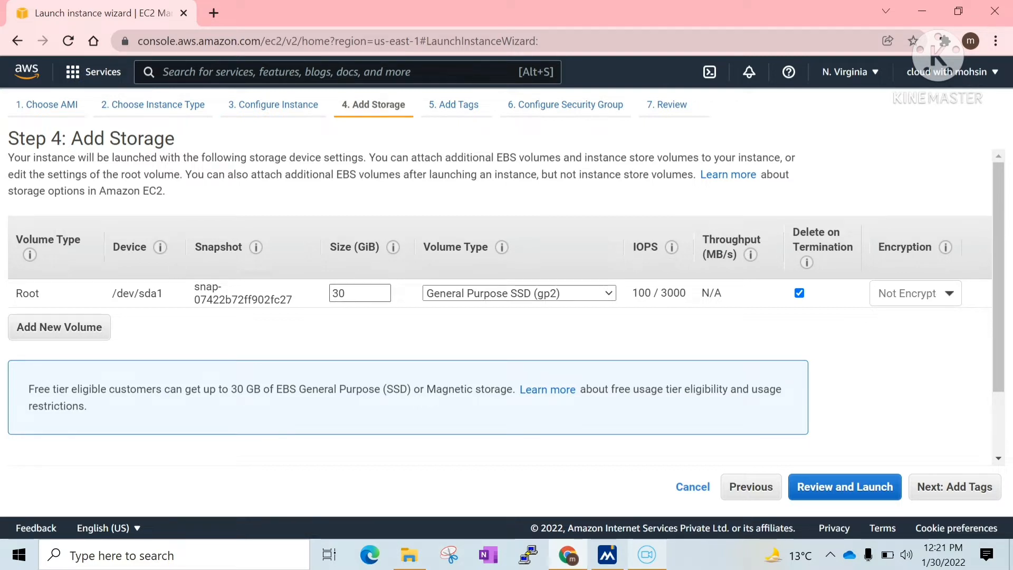
Step: Keep the root volume at 30 GiB with the General Purpose SSD (gp2) volume type
{"action": "left_click_drag", "start_coordinate": [350, 294], "coordinate": [330, 292]}
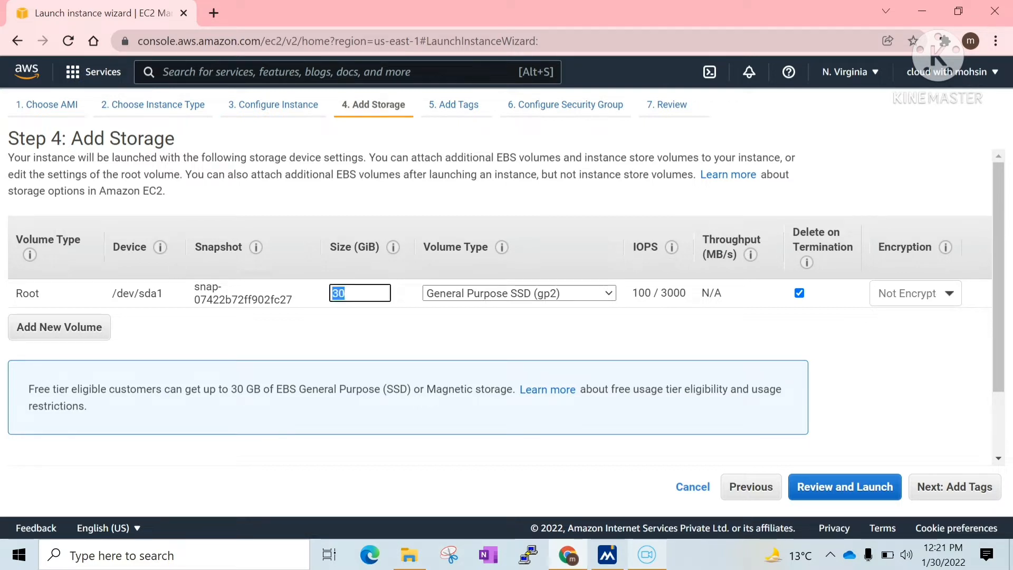
{"action": "left_click", "coordinate": [489, 297]}
{"action": "left_click", "coordinate": [487, 296]}
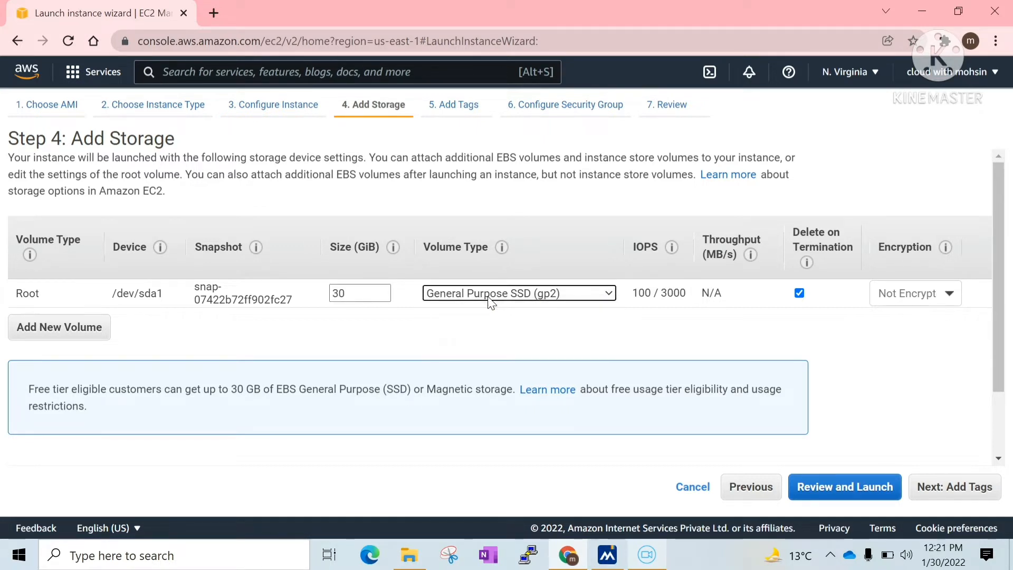
Step: Keep General Purpose SSD (gp2) as the root volume type and continue to the tag settings
{"action": "left_click", "coordinate": [488, 296]}
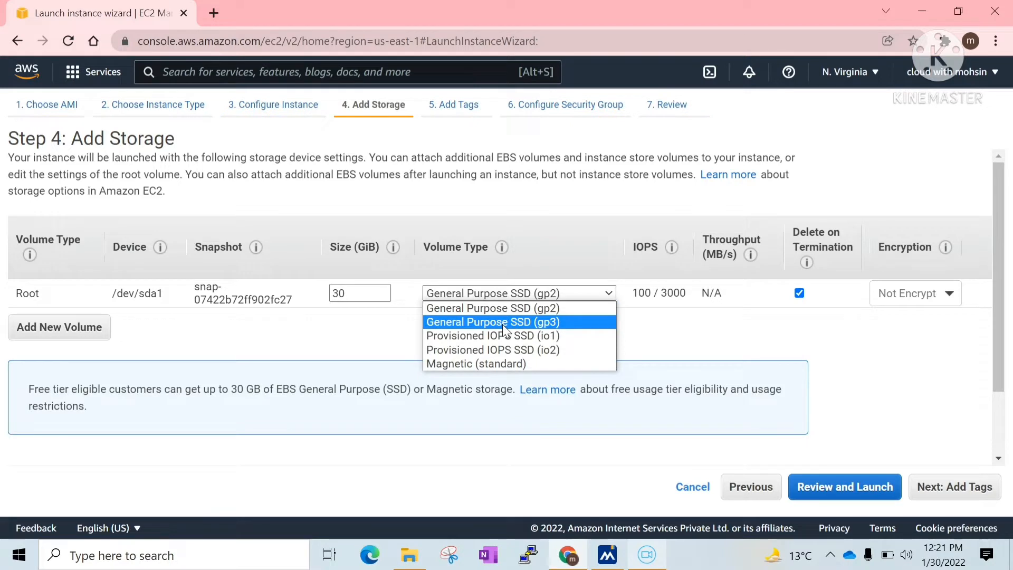
{"action": "left_click", "coordinate": [526, 309]}
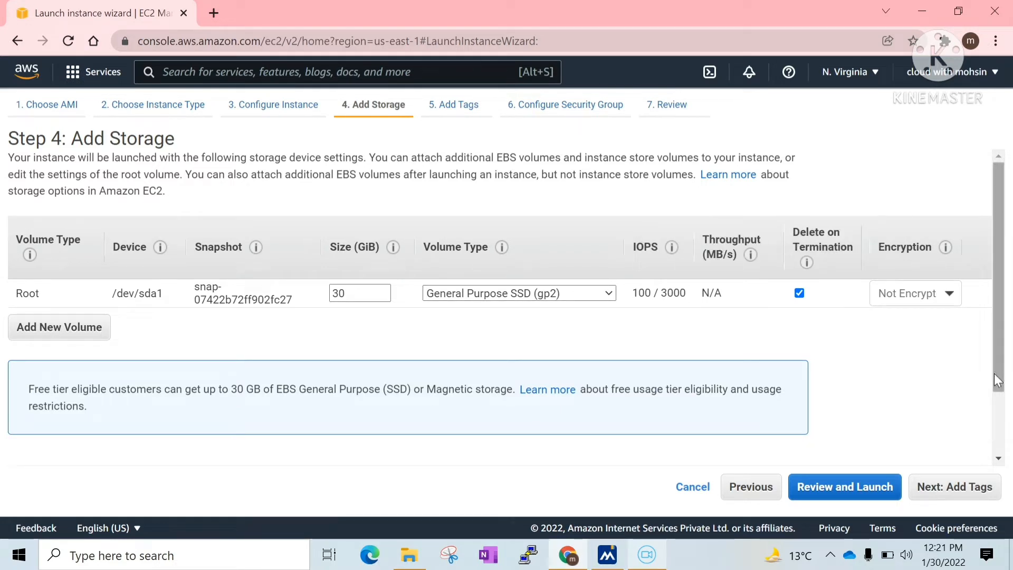
{"action": "left_click", "coordinate": [940, 486]}
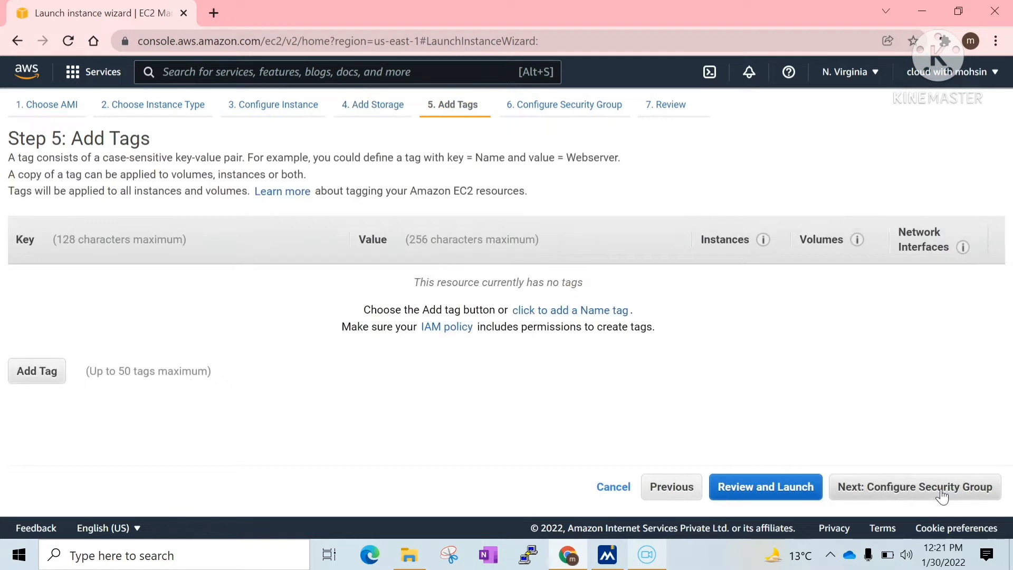
Step: Add a tag with key Name and value windows-ec2, and continue to the security group settings
{"action": "left_click", "coordinate": [41, 372]}
{"action": "type", "text": "Name"}
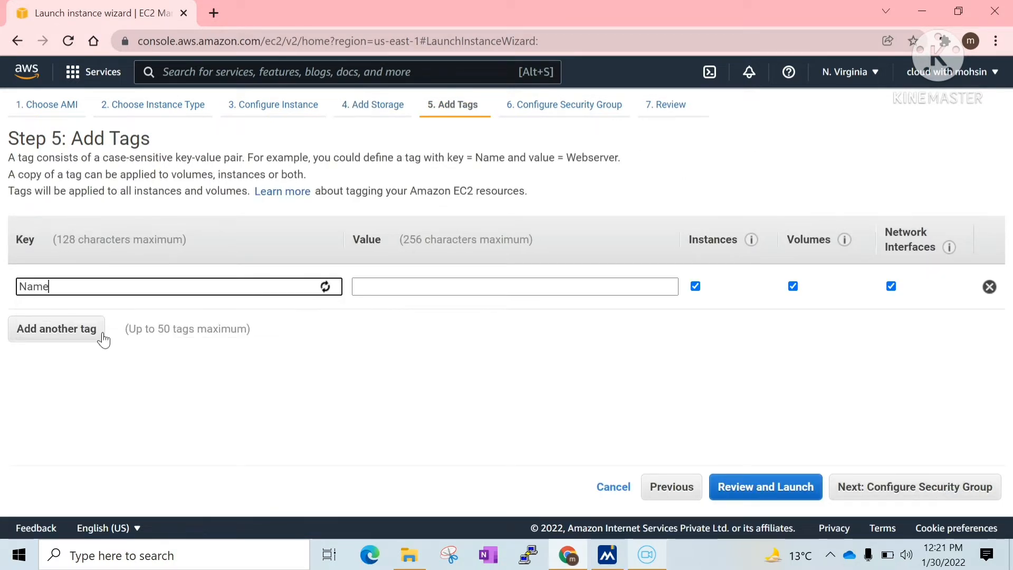
{"action": "key", "text": "Tab"}
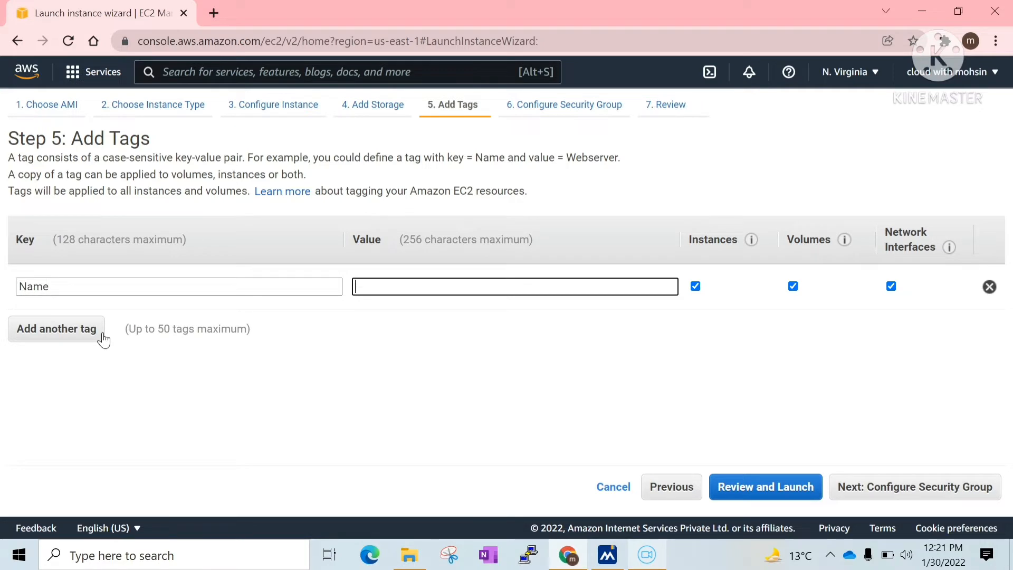
{"action": "type", "text": "windows"}
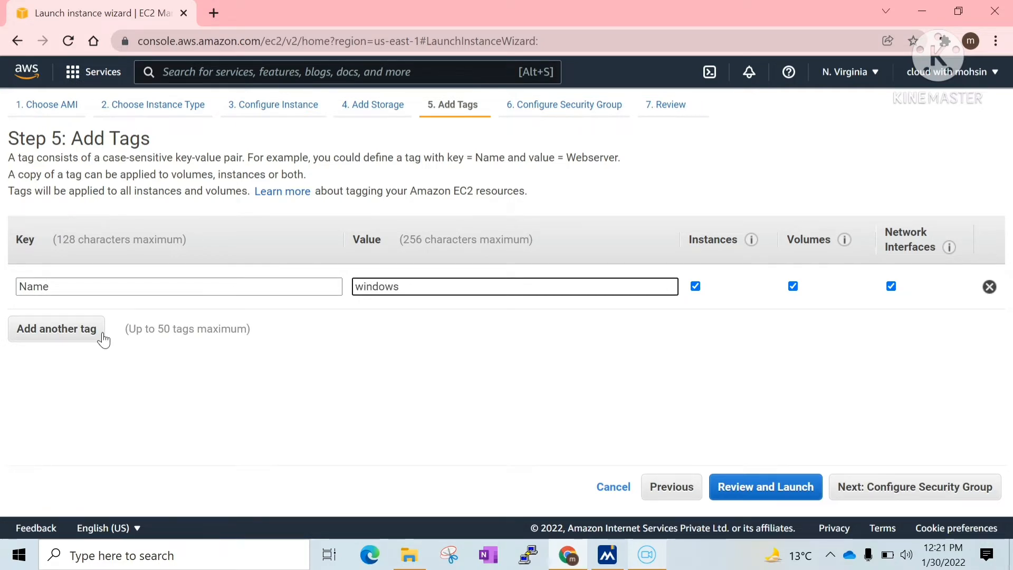
{"action": "type", "text": "-ec2"}
{"action": "left_click", "coordinate": [312, 439]}
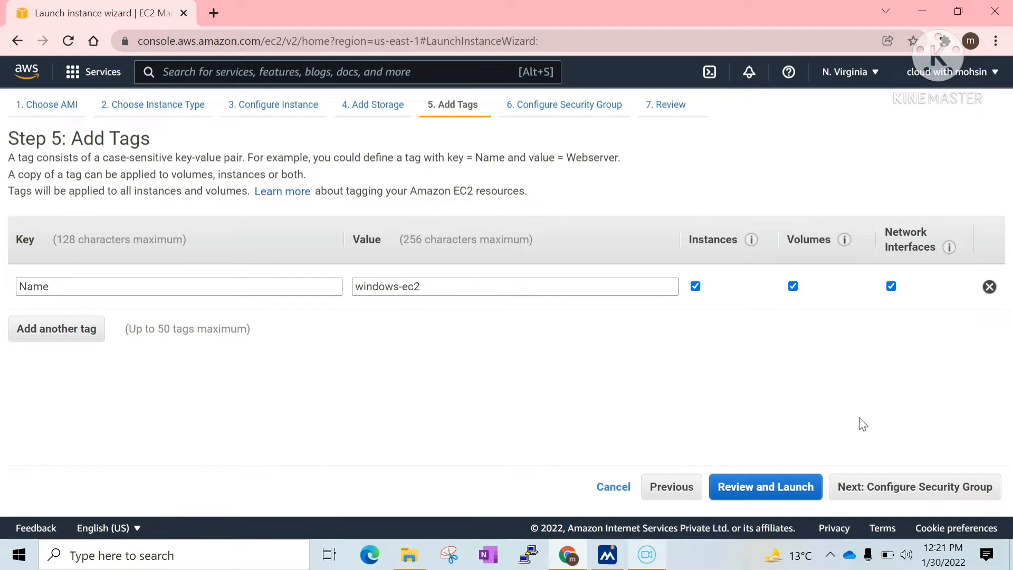
{"action": "left_click", "coordinate": [925, 482]}
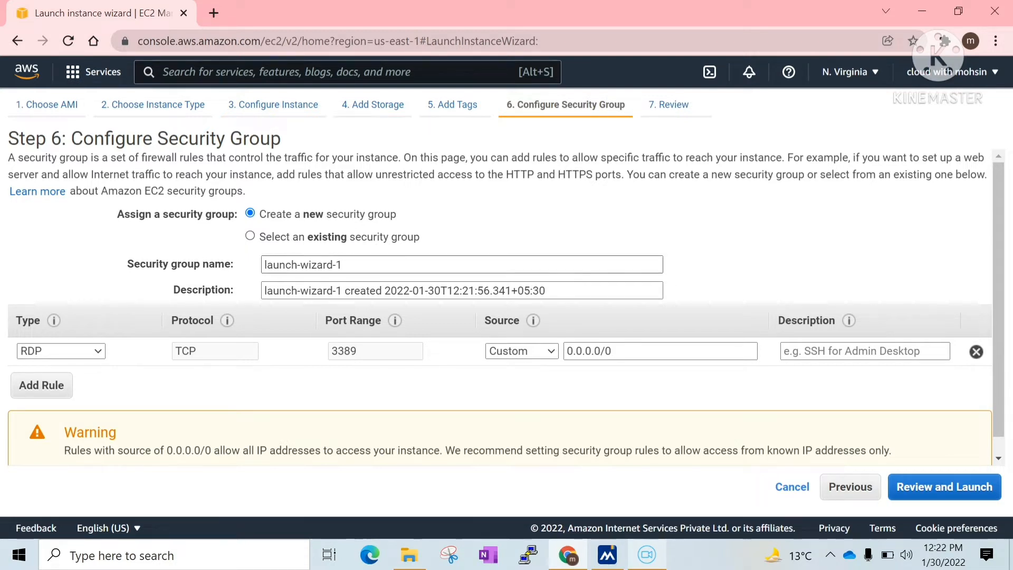
Step: Name the new security group windows-sg and use the same text as its description
{"action": "left_click", "coordinate": [360, 262]}
{"action": "left_click_drag", "start_coordinate": [360, 262], "coordinate": [236, 277]}
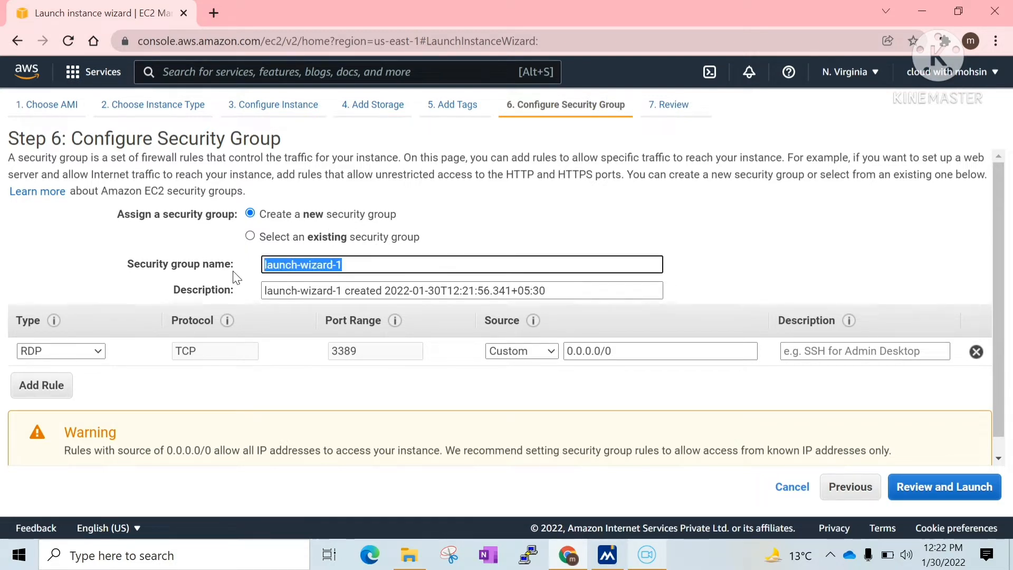
{"action": "type", "text": "windows-sg"}
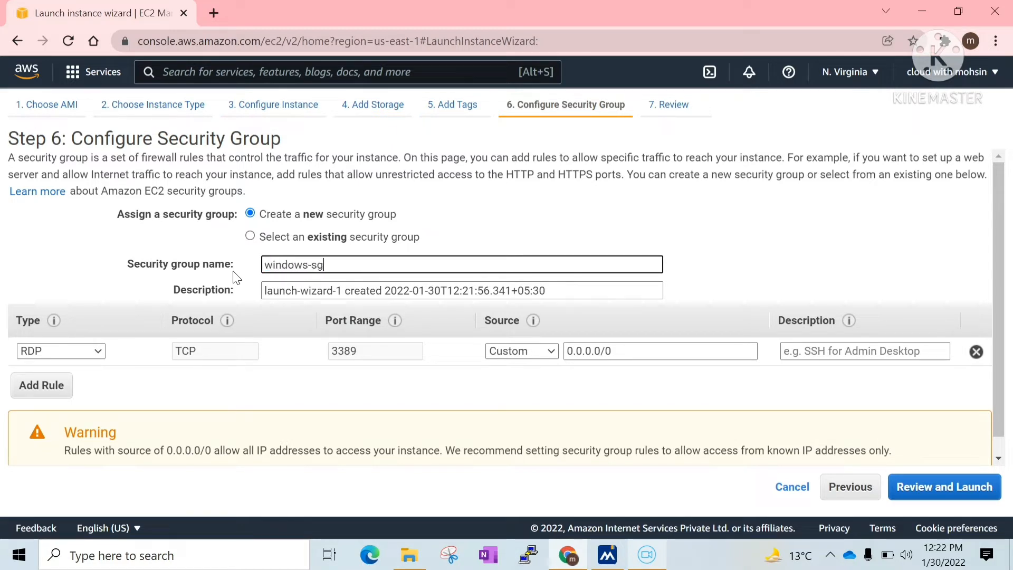
{"action": "left_click_drag", "start_coordinate": [330, 265], "coordinate": [187, 259]}
{"action": "key", "text": "ctrl+c"}
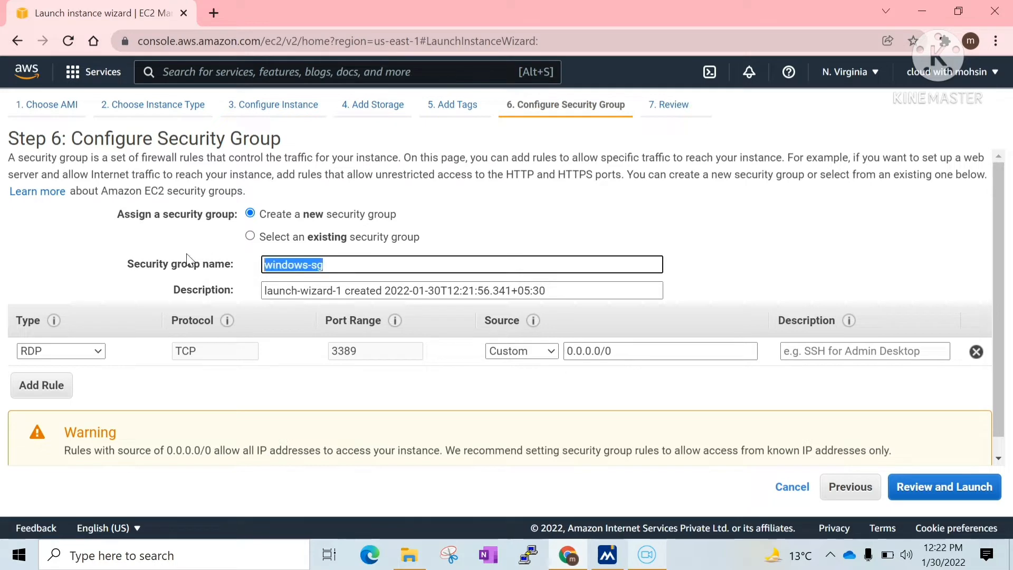
{"action": "left_click", "coordinate": [553, 290]}
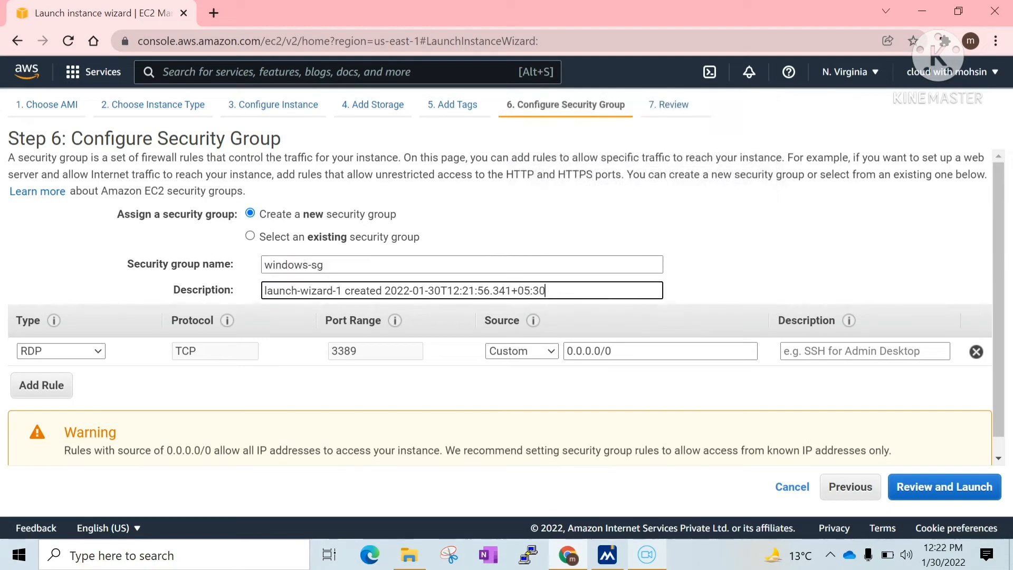
{"action": "key", "text": "ctrl+a"}
{"action": "key", "text": "ctrl+v"}
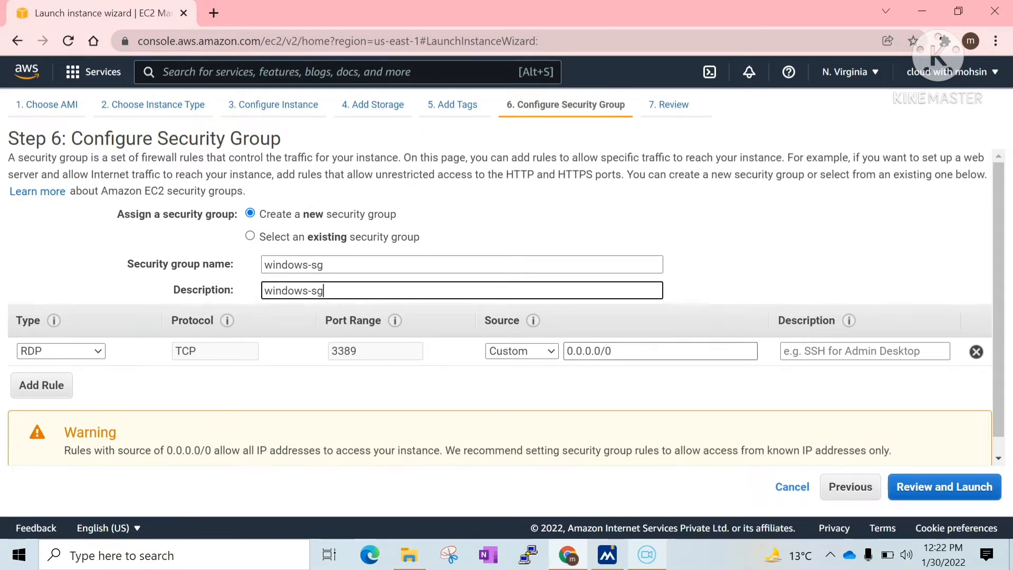
Step: Try extending the RDP rule's source 0.0.0.0/0 with the IPv6 range ::/0, and take the addition out again
{"action": "left_click", "coordinate": [611, 351]}
{"action": "left_click_drag", "start_coordinate": [611, 351], "coordinate": [554, 359]}
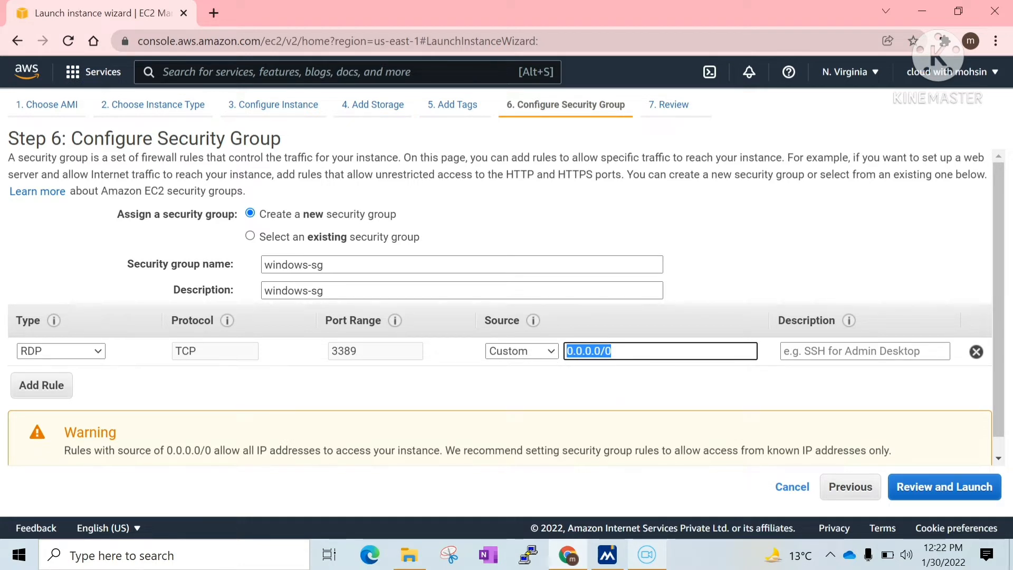
{"action": "left_click", "coordinate": [616, 351]}
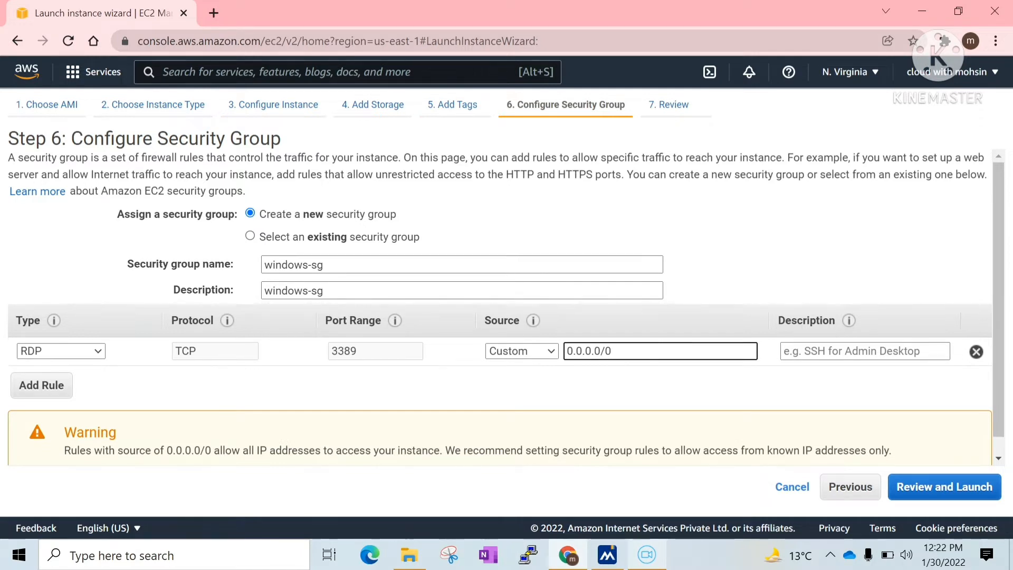
{"action": "left_click_drag", "start_coordinate": [611, 351], "coordinate": [549, 361]}
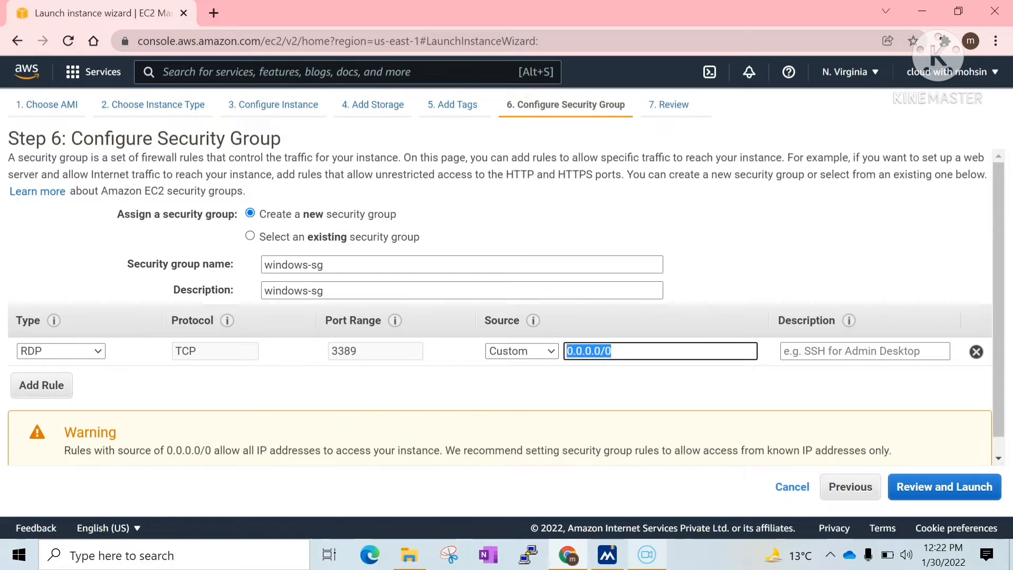
{"action": "key", "text": "Right"}
{"action": "type", "text": "::"}
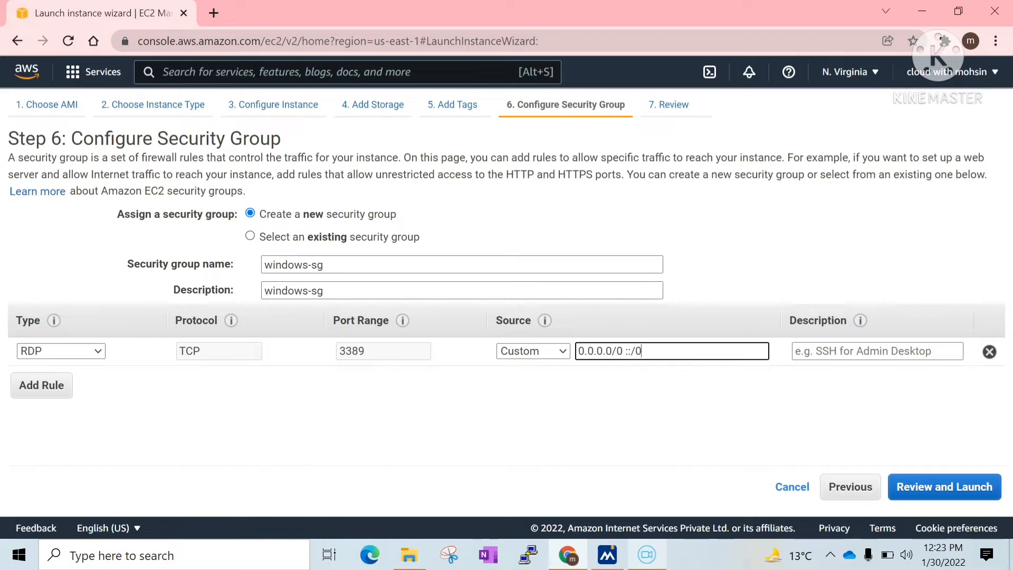
{"action": "key", "text": "shift+Left"}
{"action": "key", "text": "BackSpace"}
{"action": "key", "text": "BackSpace"}
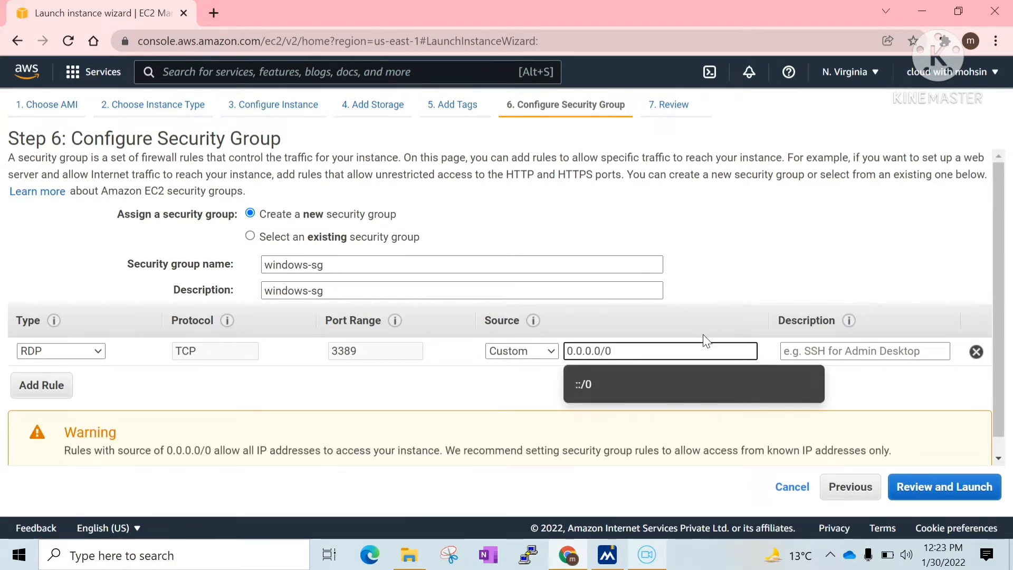
{"action": "left_click", "coordinate": [716, 316]}
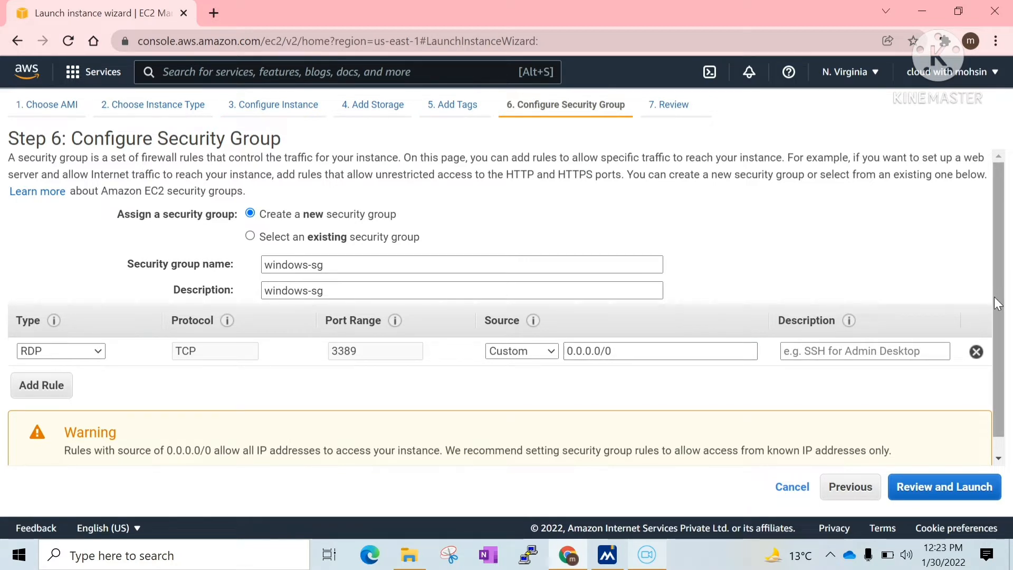
Step: Describe the RDP rule as "RDP rule for windows machine"
{"action": "left_click", "coordinate": [906, 351]}
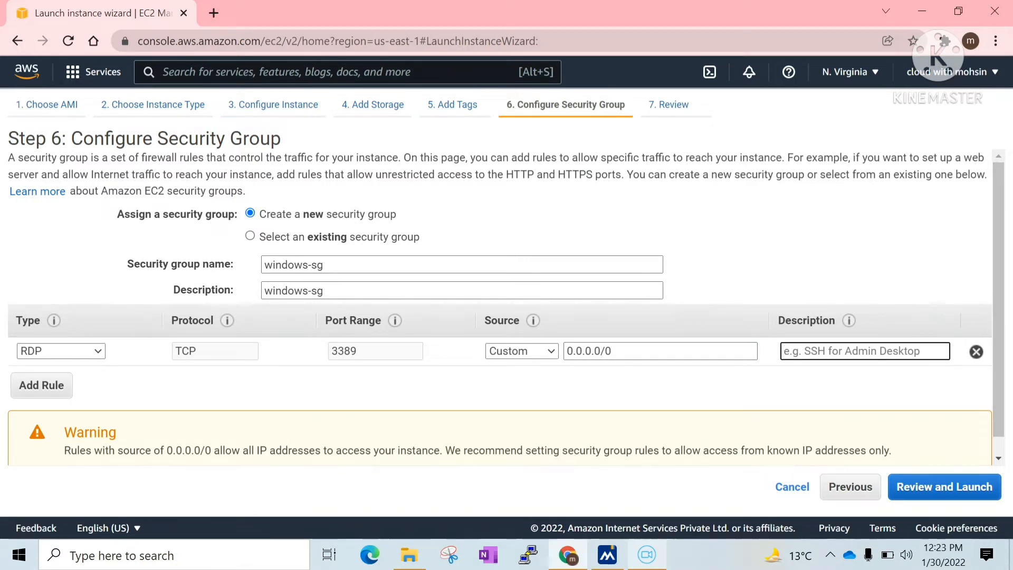
{"action": "type", "text": "win"}
{"action": "key", "text": "BackSpace"}
{"action": "type", "text": "RDP"}
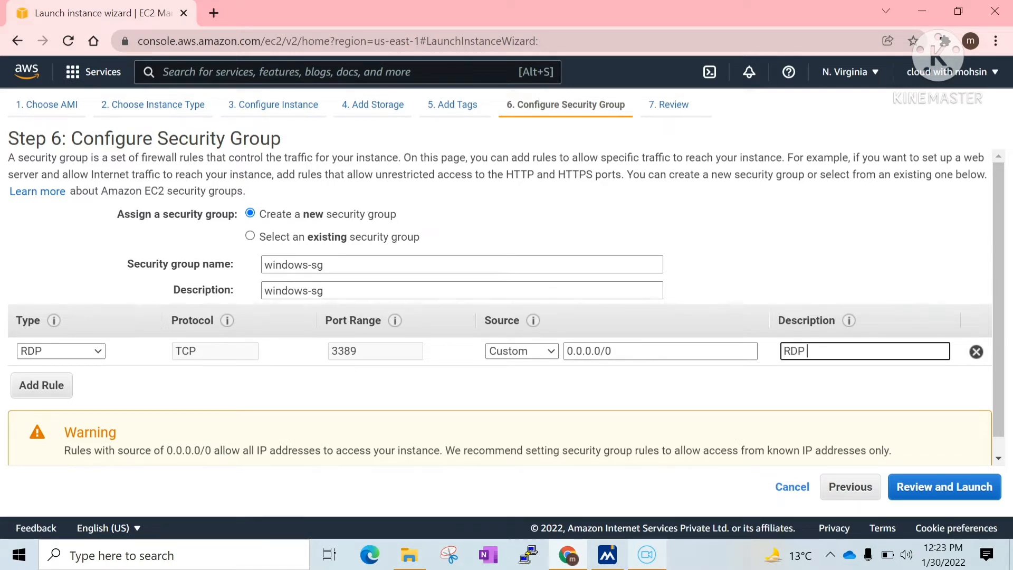
{"action": "type", "text": " rule for wi"}
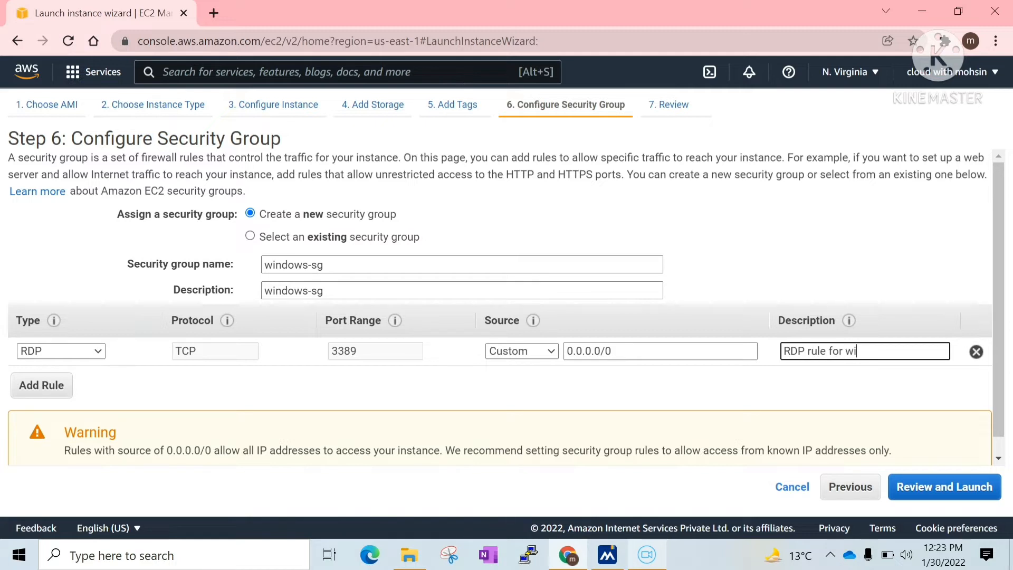
{"action": "type", "text": "ndows machine"}
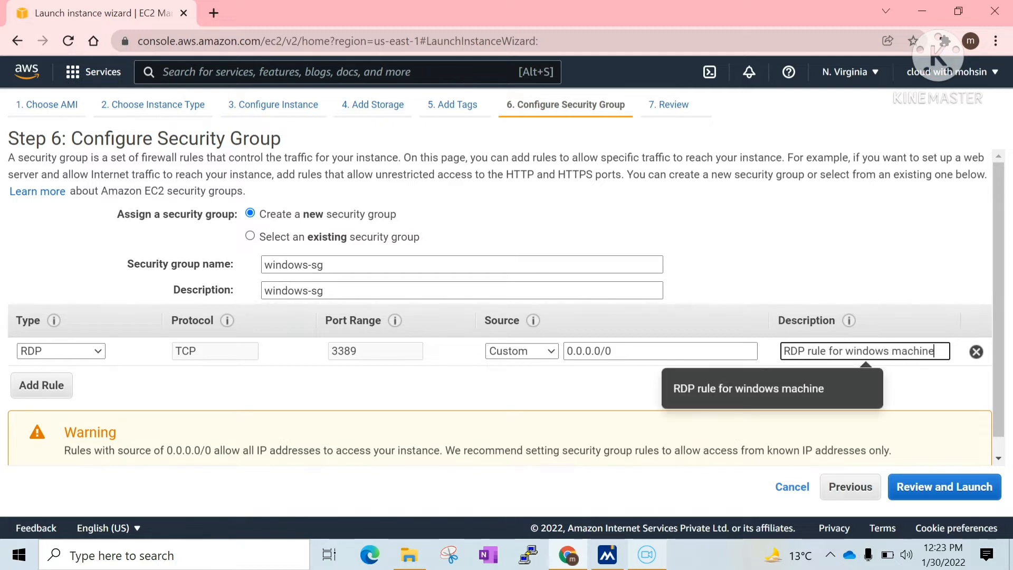
{"action": "left_click", "coordinate": [676, 394]}
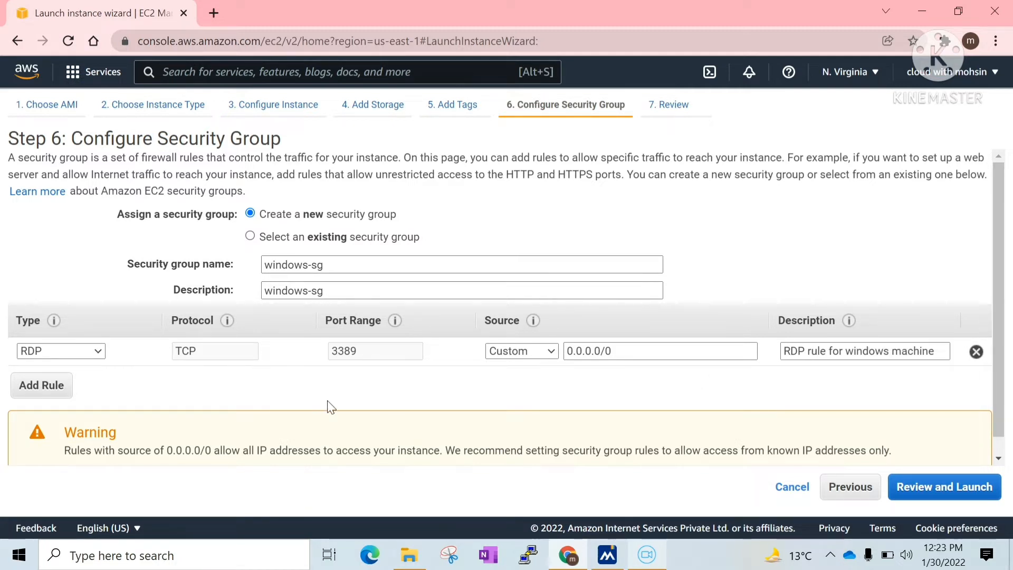
Step: Add a second security group rule to look through the available rule types, and remove that rule again
{"action": "left_click", "coordinate": [43, 401]}
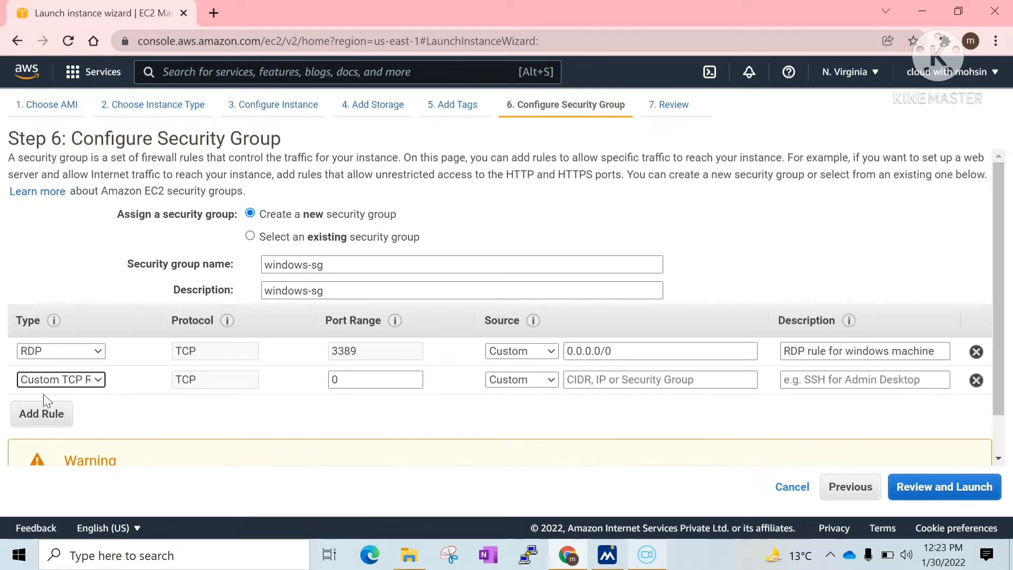
{"action": "left_click", "coordinate": [78, 386]}
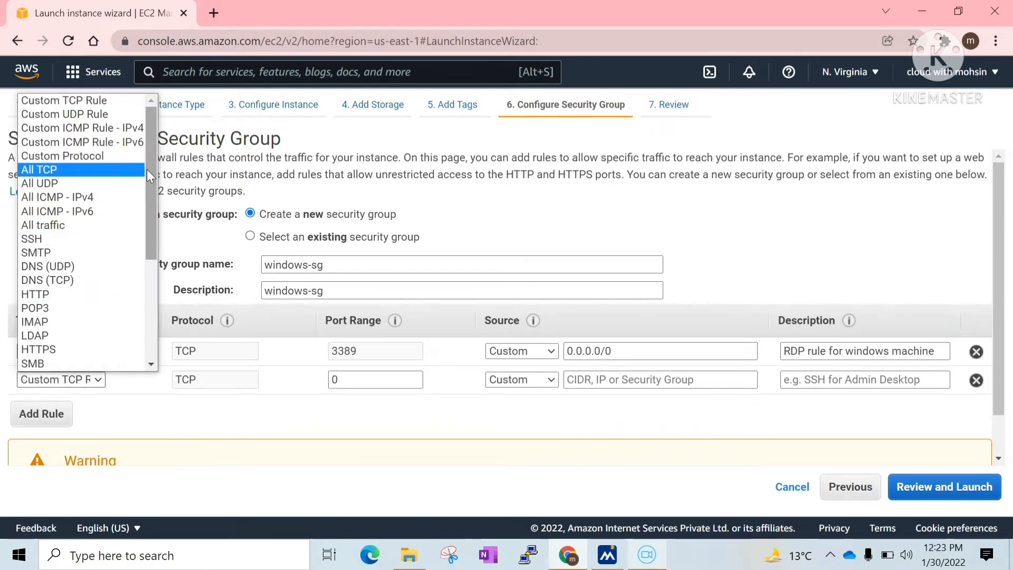
{"action": "mouse_move", "coordinate": [150, 173]}
{"action": "left_mouse_down"}
{"action": "mouse_move", "coordinate": [141, 306]}
{"action": "mouse_move", "coordinate": [148, 165]}
{"action": "left_mouse_up"}
{"action": "left_click", "coordinate": [381, 421]}
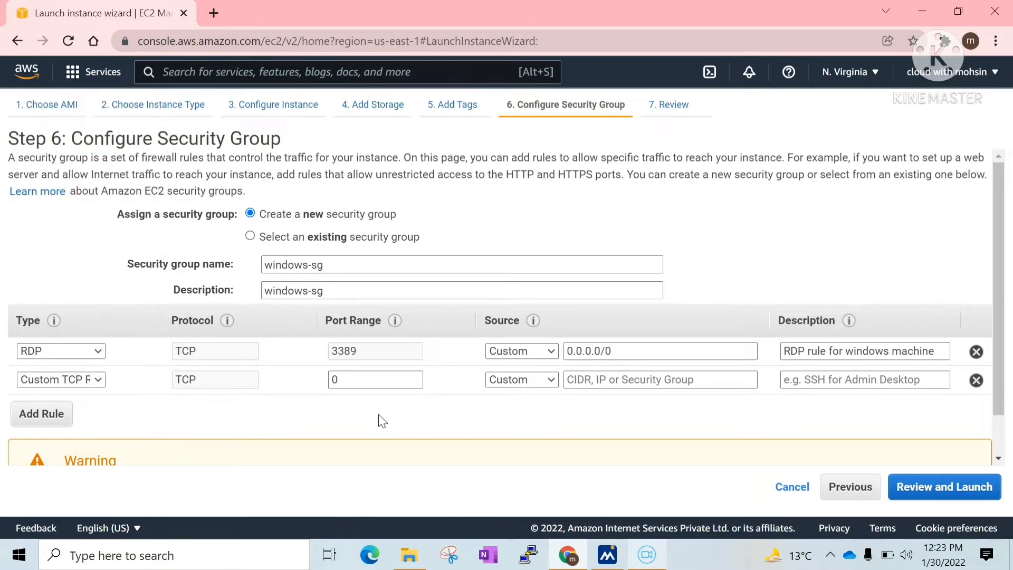
{"action": "left_click", "coordinate": [976, 380]}
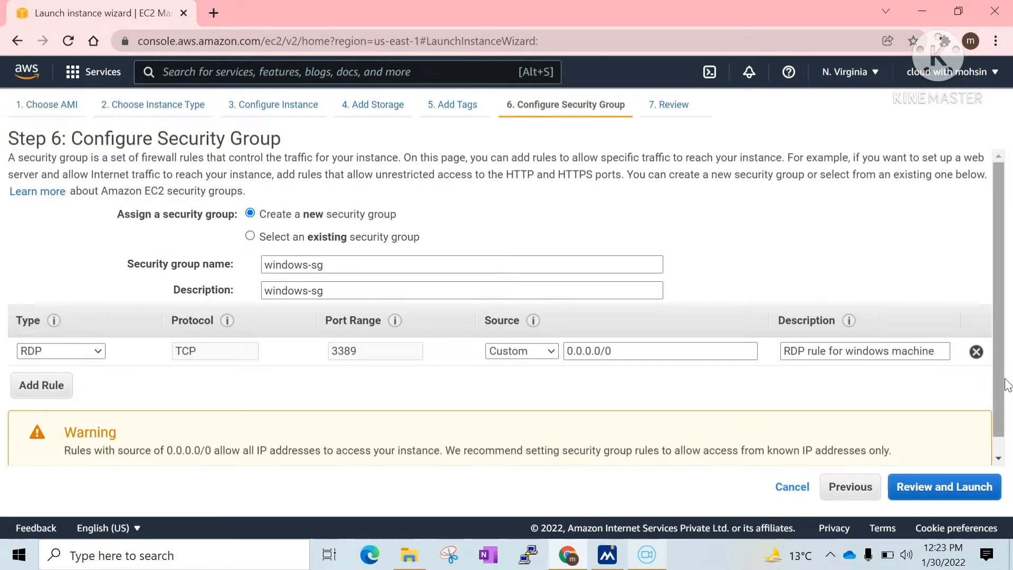
Step: Read the warning about the open source range, keep the RDP rule as it is, and proceed to the launch review
{"action": "scroll", "coordinate": [1009, 422], "scroll_direction": "down", "scroll_amount": 1}
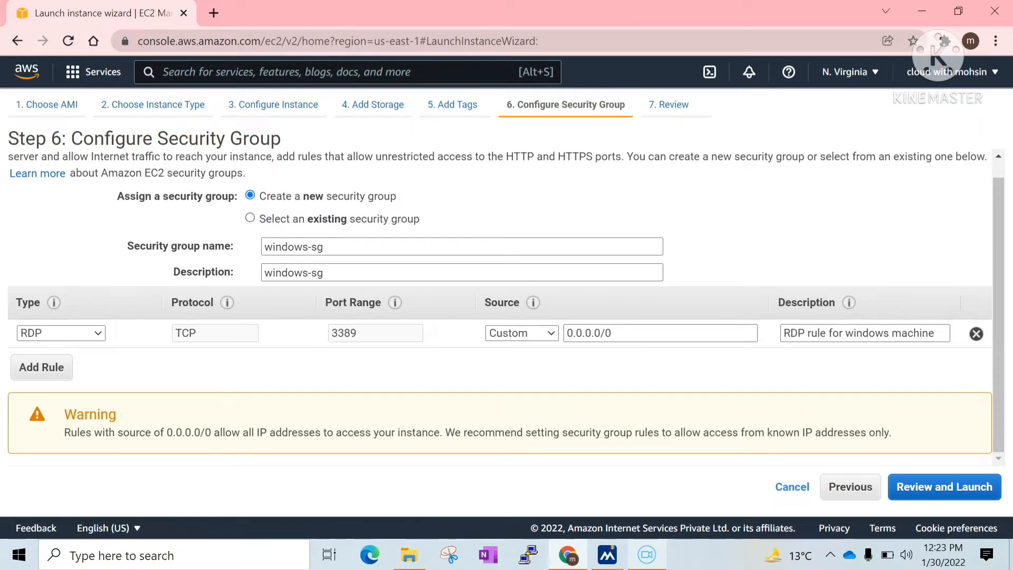
{"action": "left_click_drag", "start_coordinate": [257, 433], "coordinate": [434, 432]}
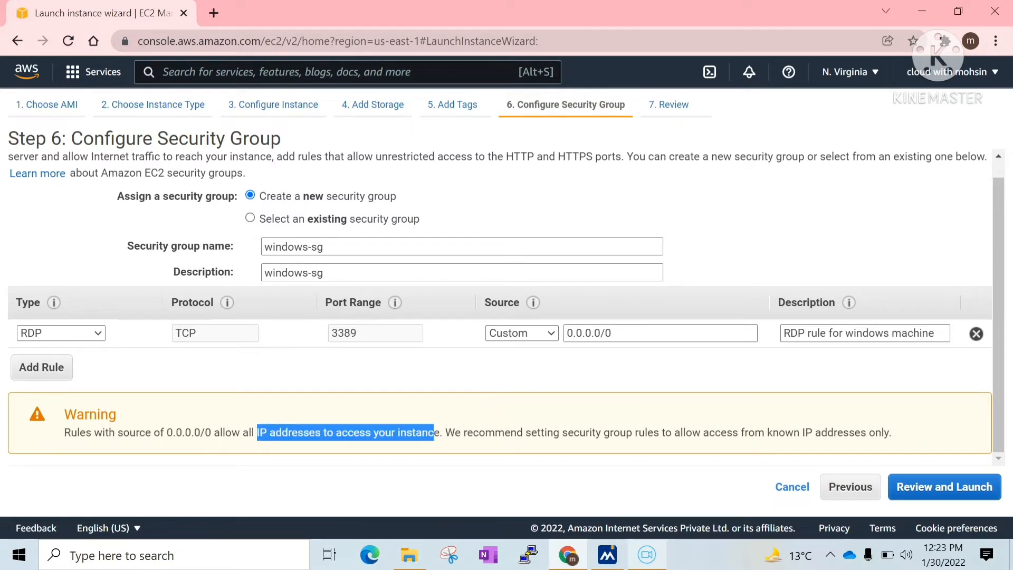
{"action": "left_click", "coordinate": [448, 389]}
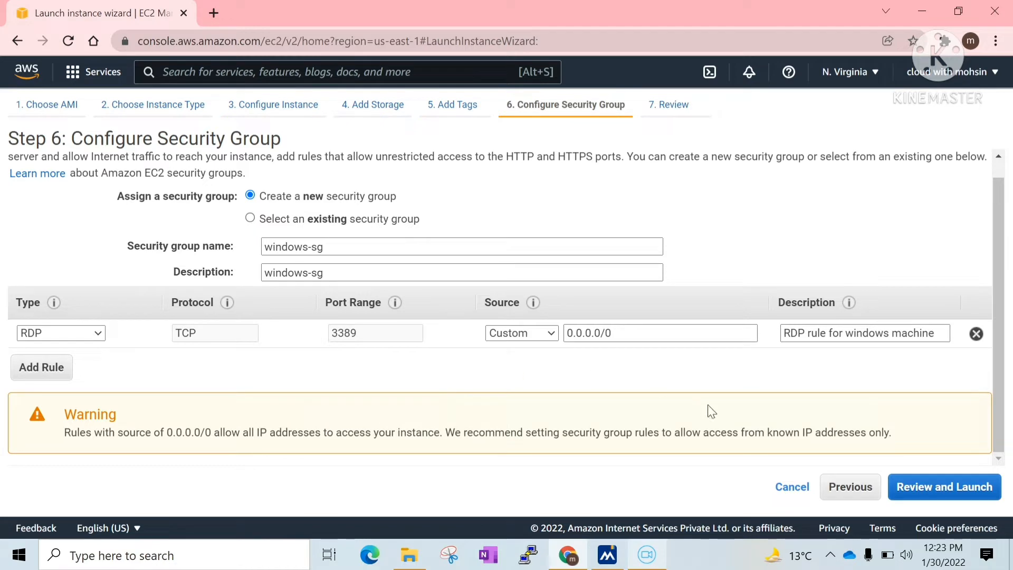
{"action": "left_click", "coordinate": [945, 487]}
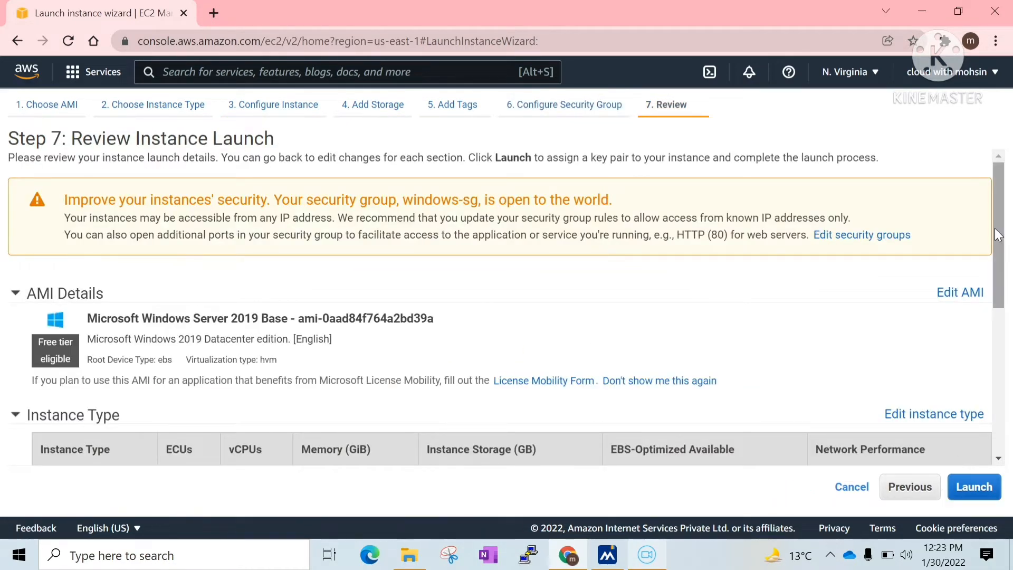
Step: Review the instance type and security group in the launch summary and proceed to the key pair selection
{"action": "left_click_drag", "start_coordinate": [994, 228], "coordinate": [984, 418]}
{"action": "scroll", "coordinate": [983, 418], "scroll_direction": "down", "scroll_amount": 3}
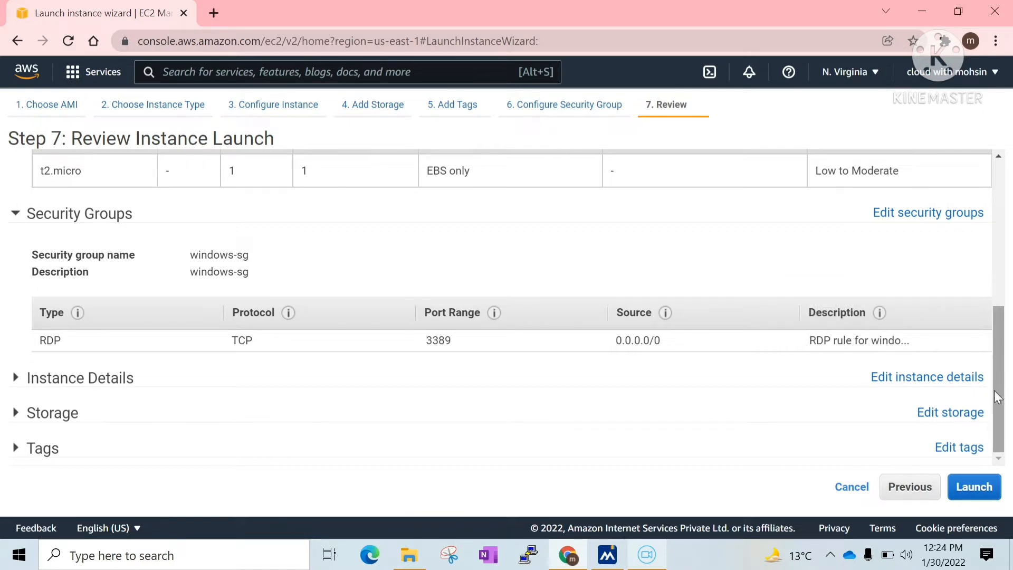
{"action": "left_click", "coordinate": [971, 489]}
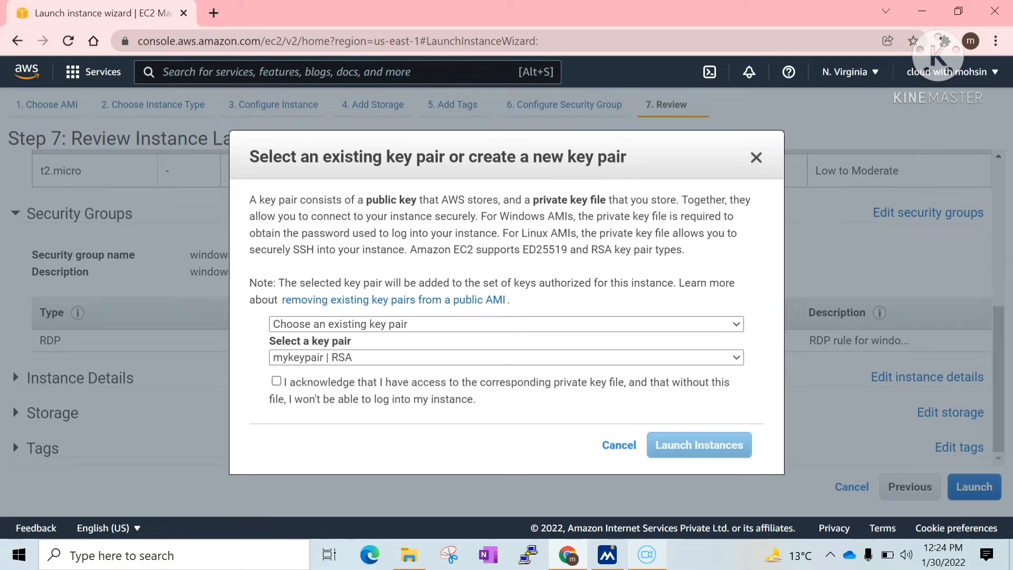
Step: Create a new RSA key pair named windows-kp and download its private key file
{"action": "left_click", "coordinate": [393, 325]}
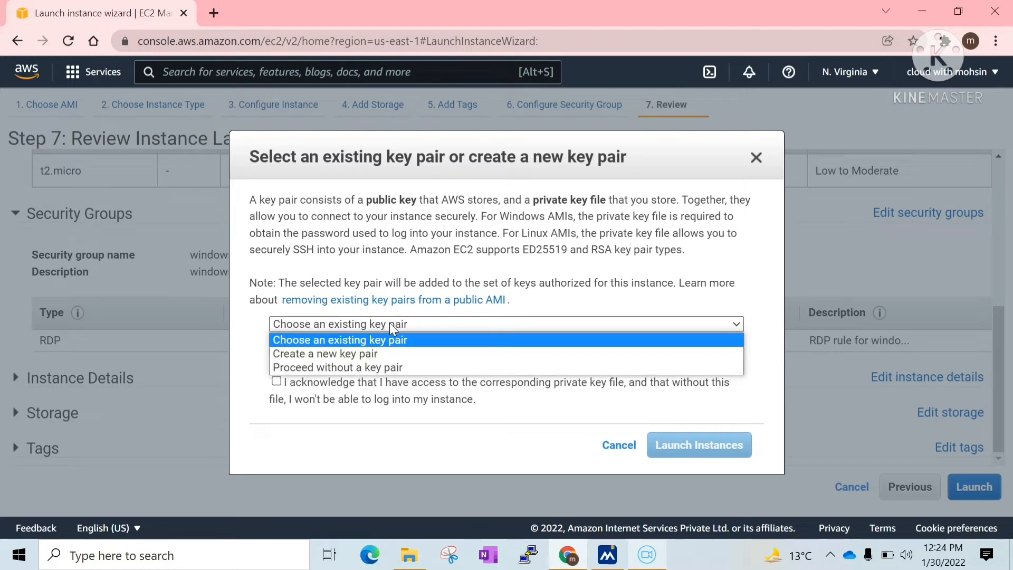
{"action": "left_click", "coordinate": [357, 353]}
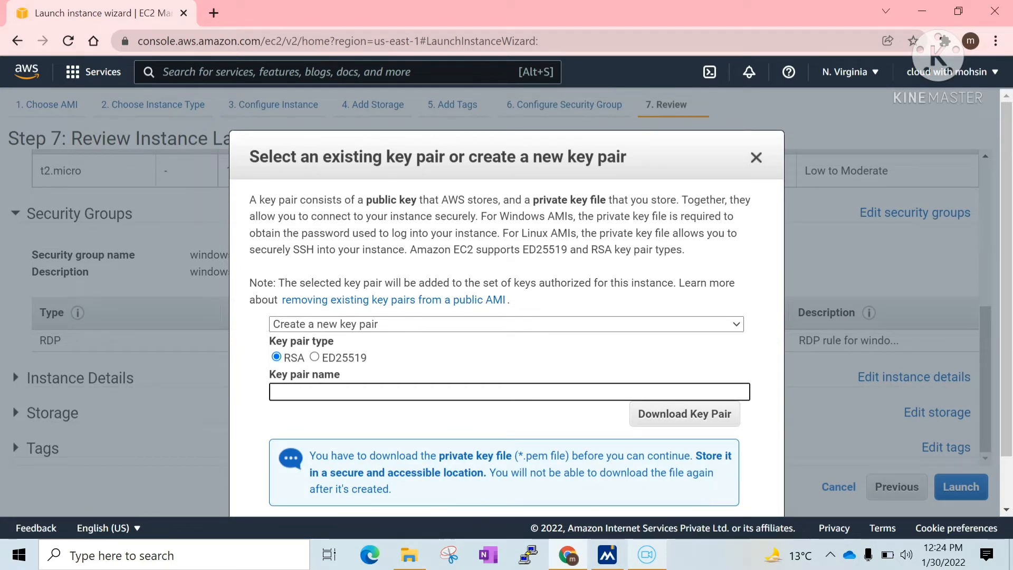
{"action": "type", "text": "windows-"}
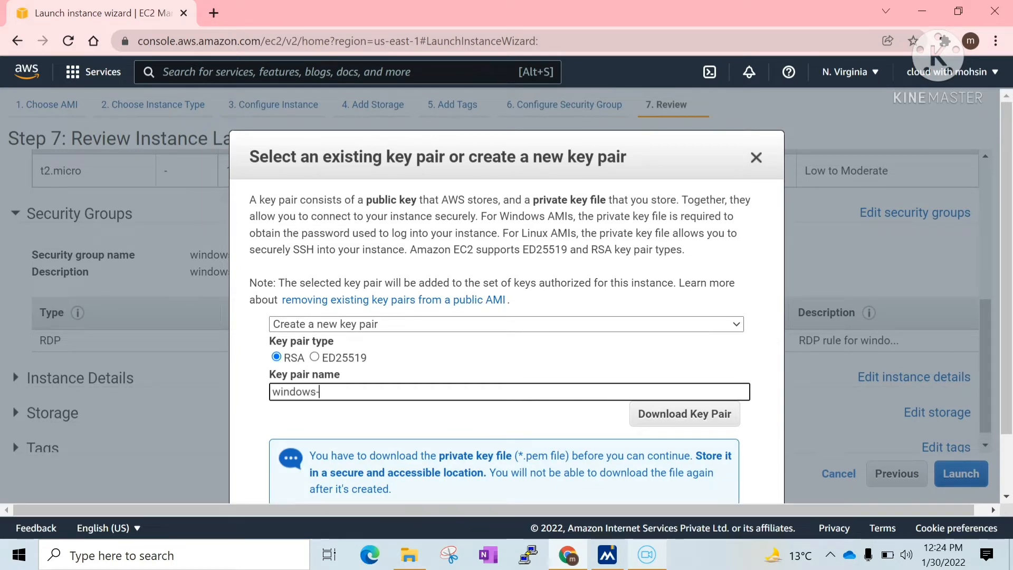
{"action": "type", "text": "kp"}
{"action": "left_click", "coordinate": [575, 424]}
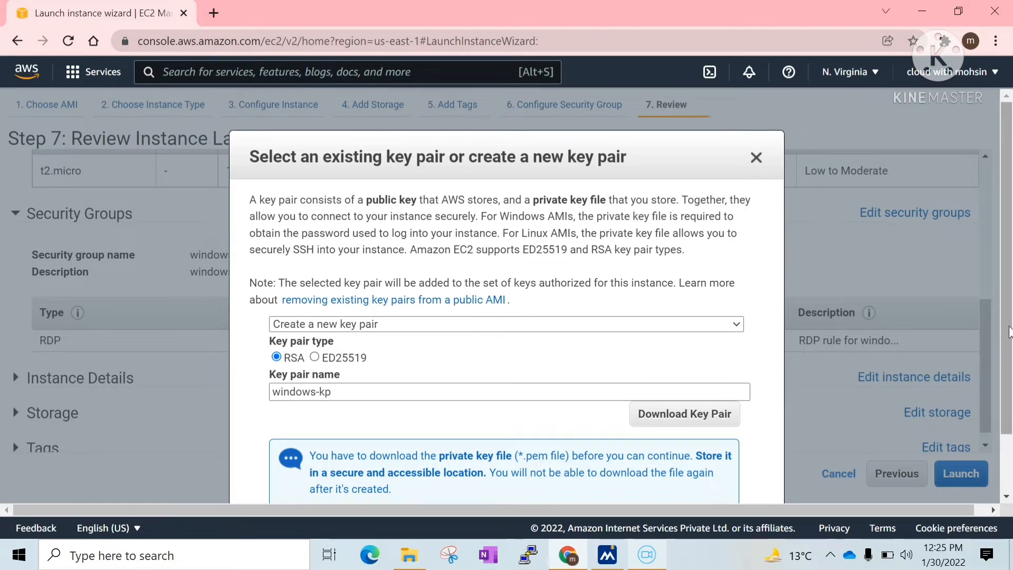
{"action": "scroll", "coordinate": [1009, 333], "scroll_direction": "down", "scroll_amount": 2}
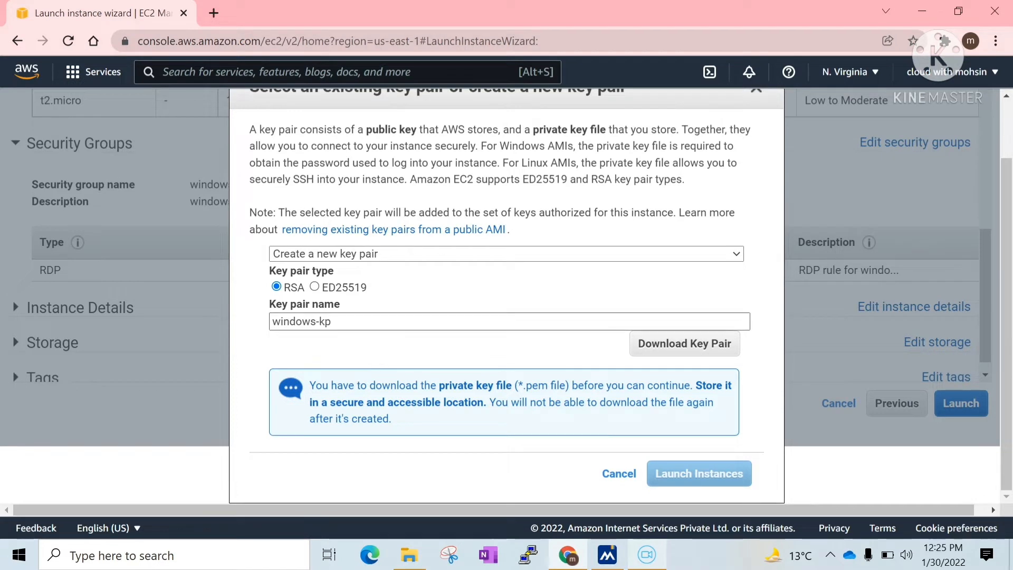
{"action": "left_click", "coordinate": [719, 354]}
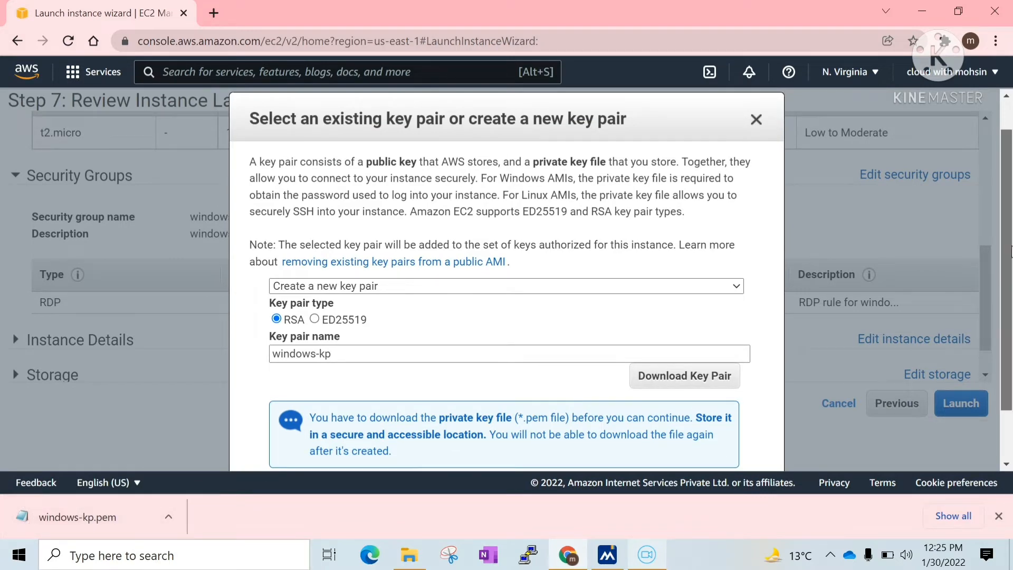
Step: Launch the instance with the new key pair and read through the entries of the launch log
{"action": "scroll", "coordinate": [1011, 253], "scroll_direction": "down", "scroll_amount": 1}
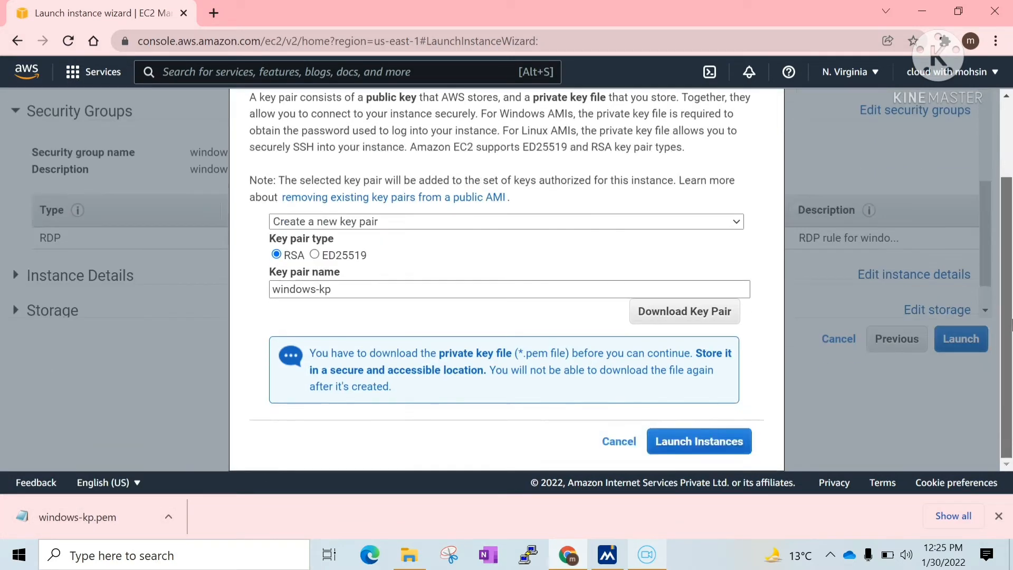
{"action": "left_click", "coordinate": [690, 449]}
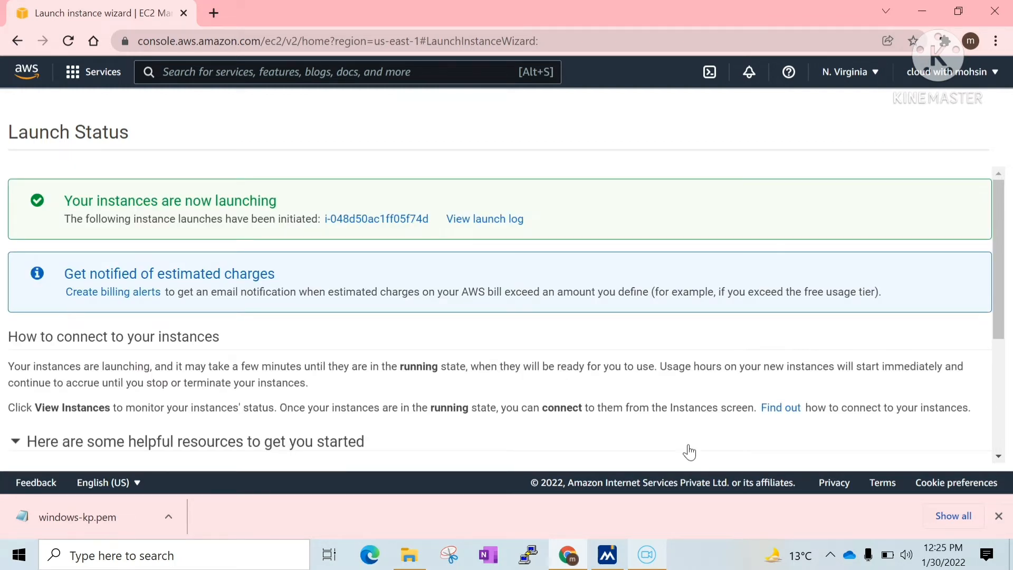
{"action": "left_click", "coordinate": [479, 220]}
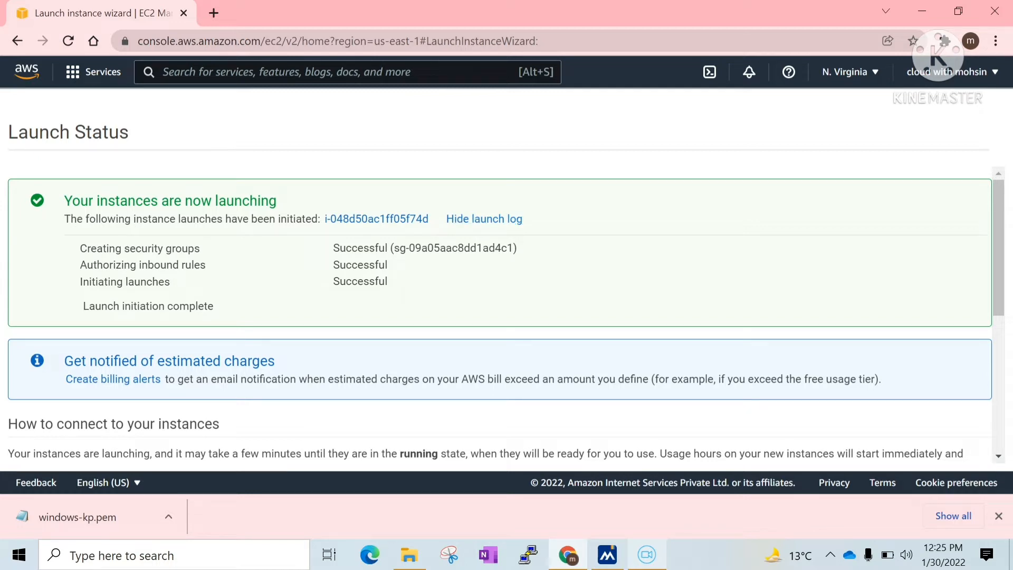
{"action": "left_click_drag", "start_coordinate": [87, 265], "coordinate": [388, 266]}
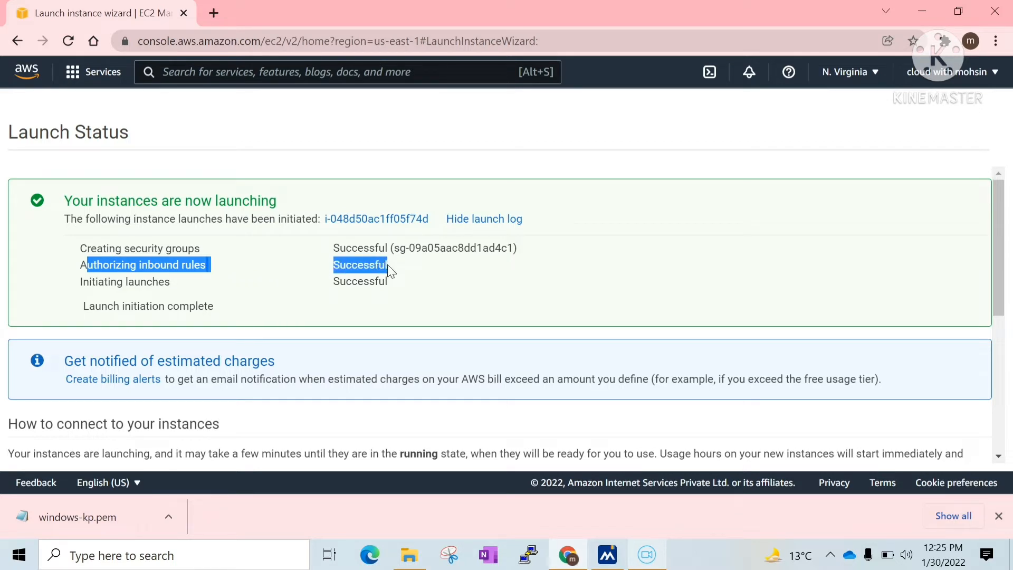
{"action": "left_click", "coordinate": [460, 292]}
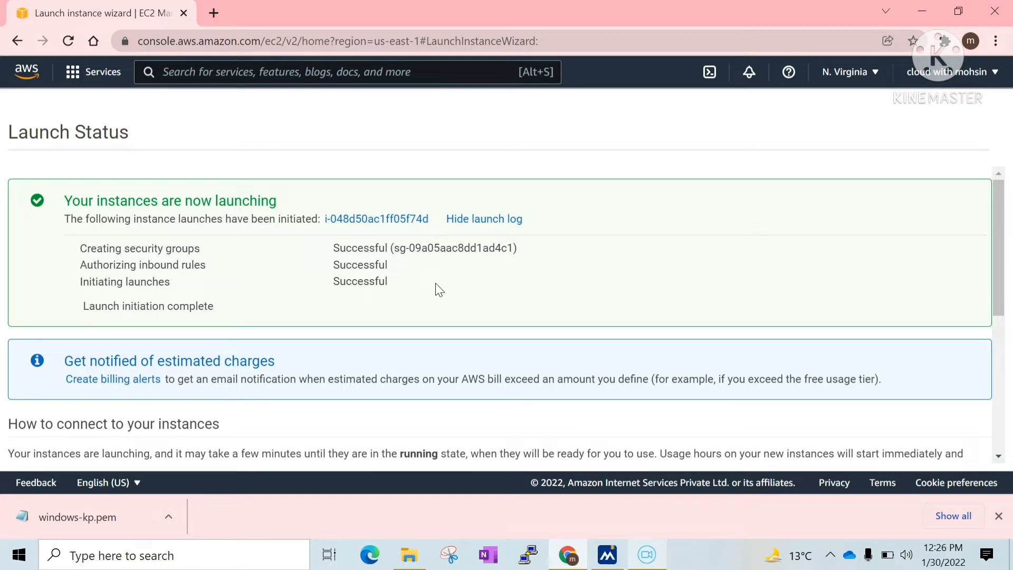
Step: Open the launched instance in the instances list and rename it windows-test-ec2
{"action": "left_click", "coordinate": [381, 223]}
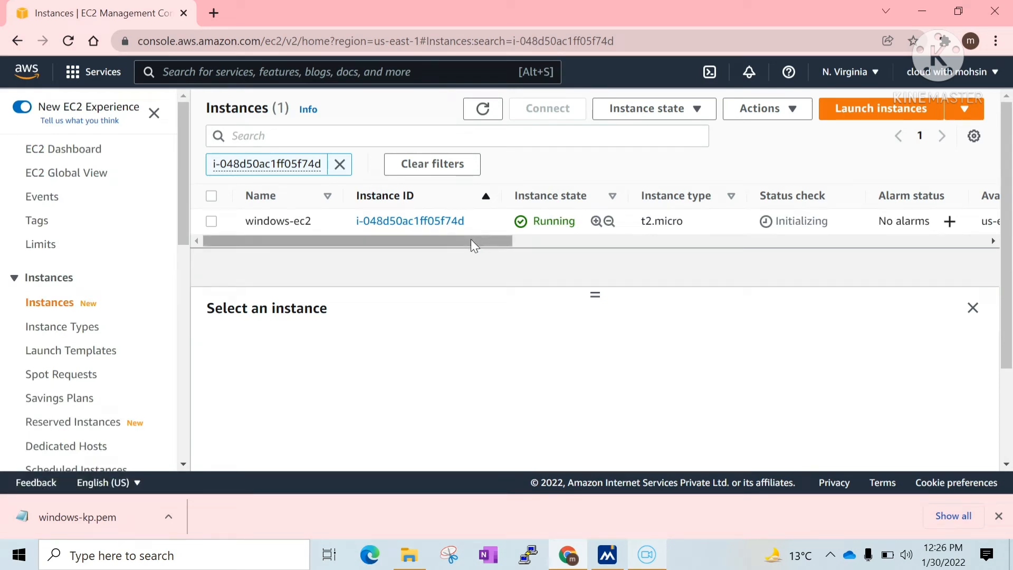
{"action": "mouse_move", "coordinate": [471, 239]}
{"action": "left_mouse_down"}
{"action": "mouse_move", "coordinate": [498, 239]}
{"action": "mouse_move", "coordinate": [455, 247]}
{"action": "left_mouse_up"}
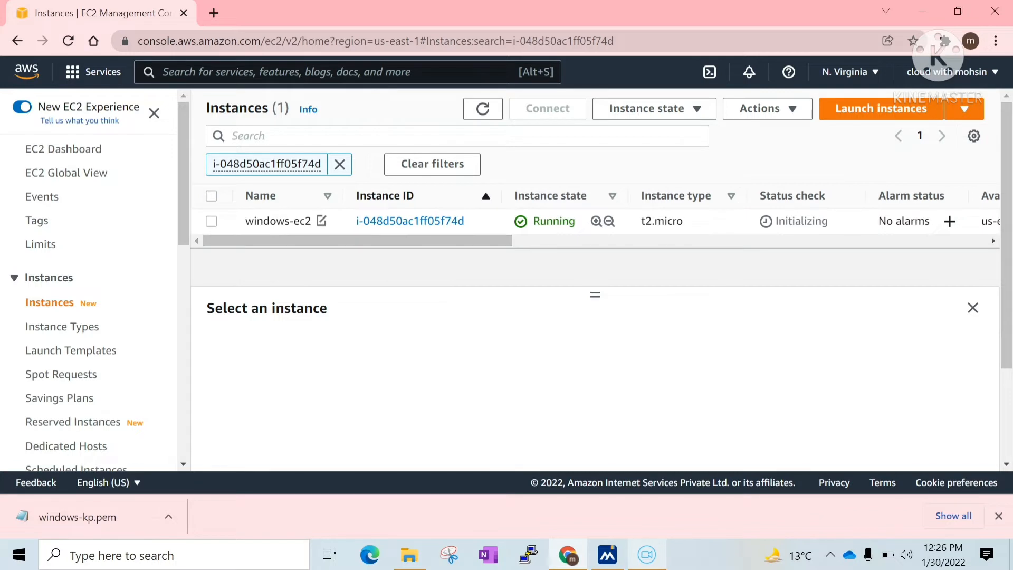
{"action": "mouse_move", "coordinate": [239, 221]}
{"action": "left_click", "coordinate": [321, 220]}
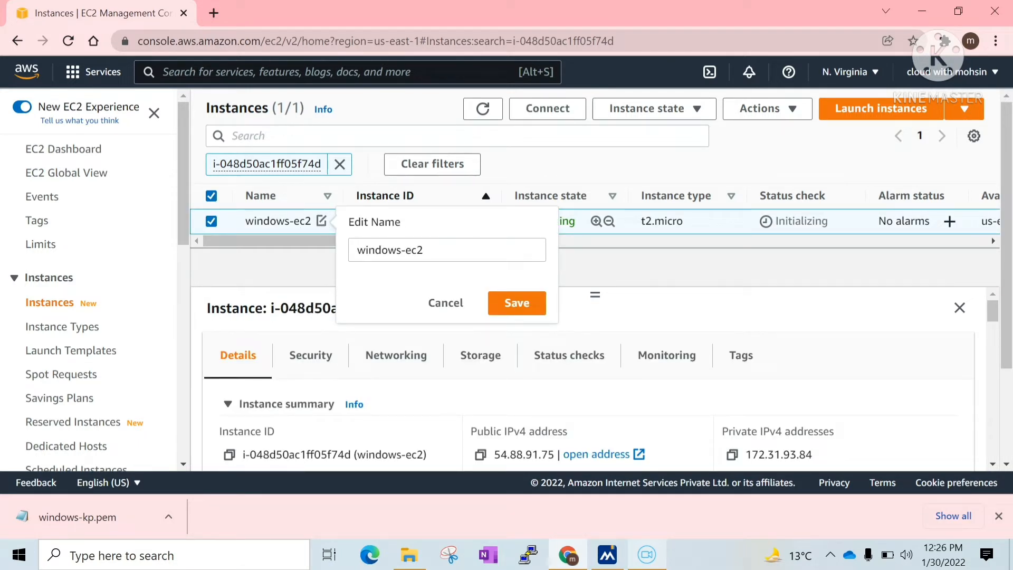
{"action": "triple_click", "coordinate": [390, 251]}
{"action": "left_click", "coordinate": [423, 250]}
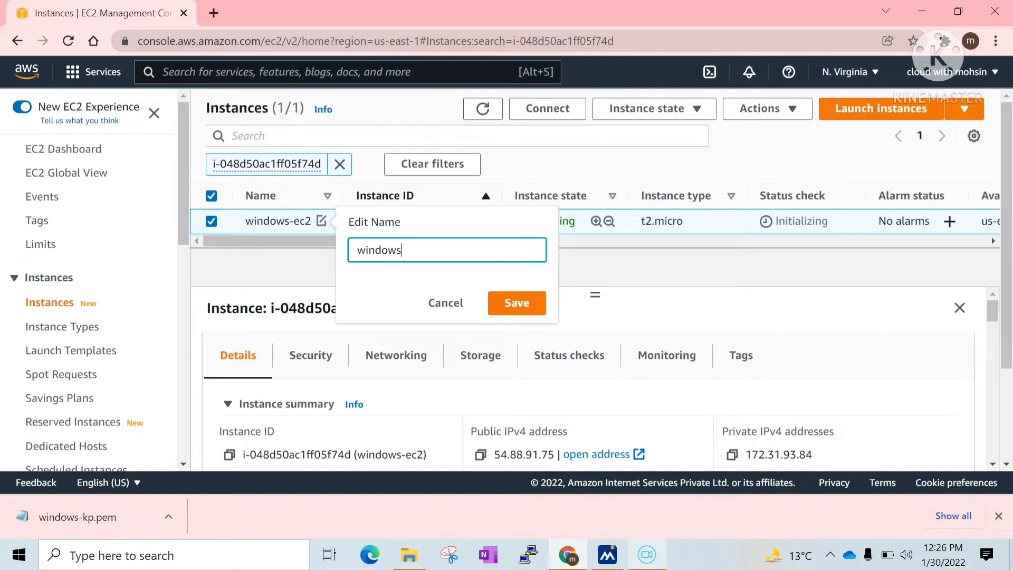
{"action": "type", "text": "test-ec2"}
{"action": "left_click", "coordinate": [525, 301]}
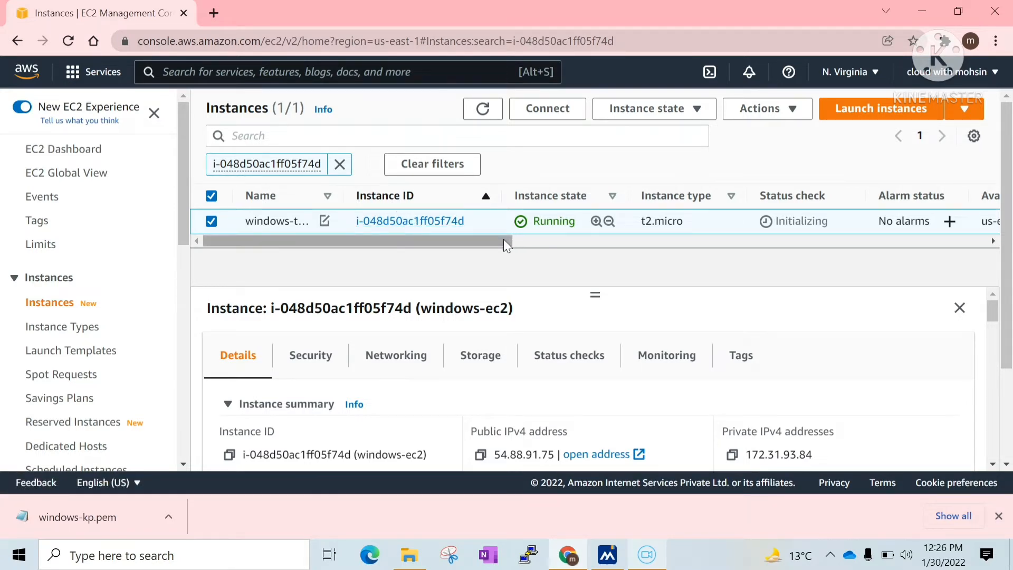
Step: Examine the instance's status check, public IPv4 DNS, security group, key name and launch time in the instances list
{"action": "left_click_drag", "start_coordinate": [503, 239], "coordinate": [590, 236]}
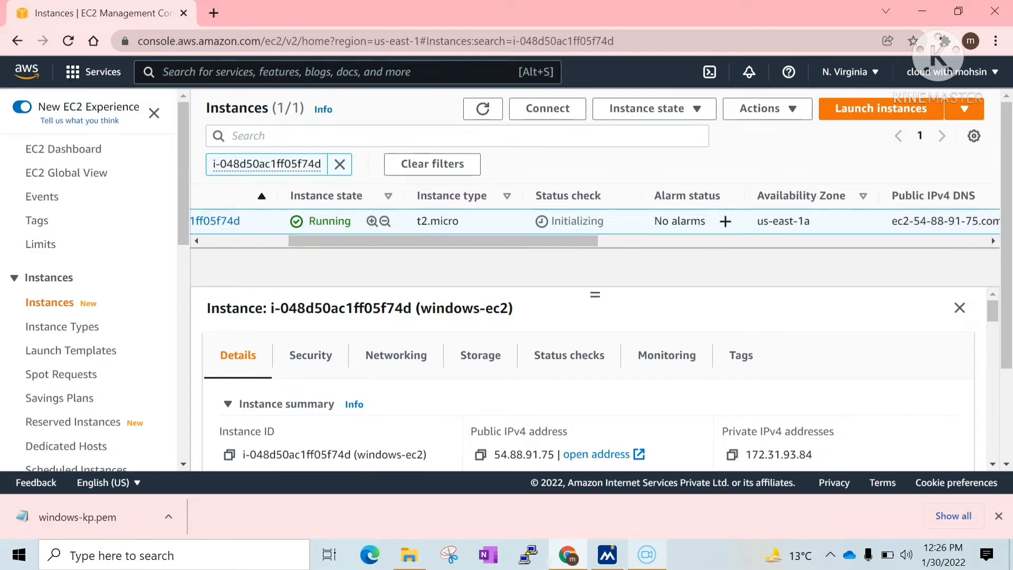
{"action": "left_click_drag", "start_coordinate": [535, 195], "coordinate": [604, 195]}
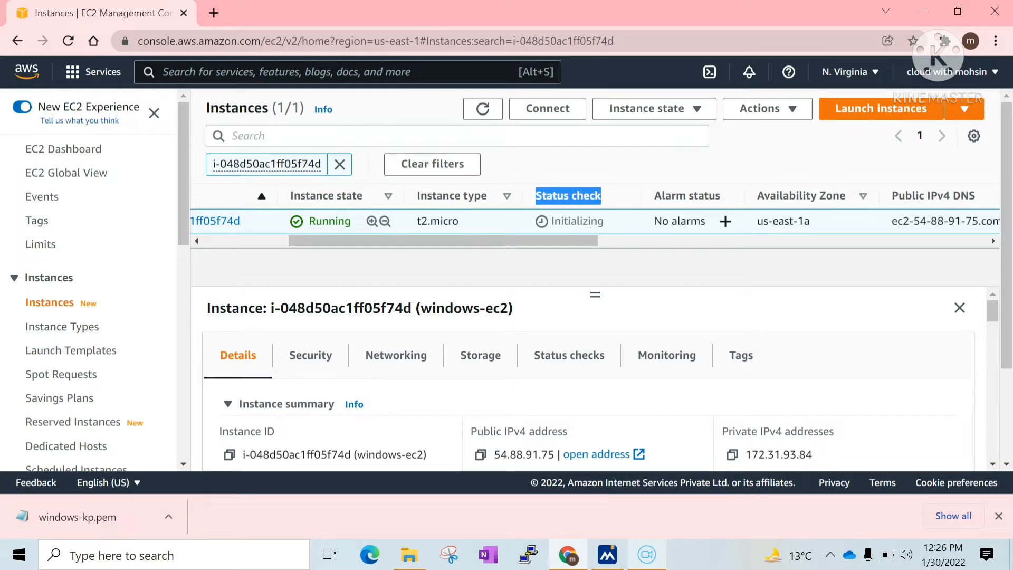
{"action": "left_click_drag", "start_coordinate": [606, 226], "coordinate": [667, 238]}
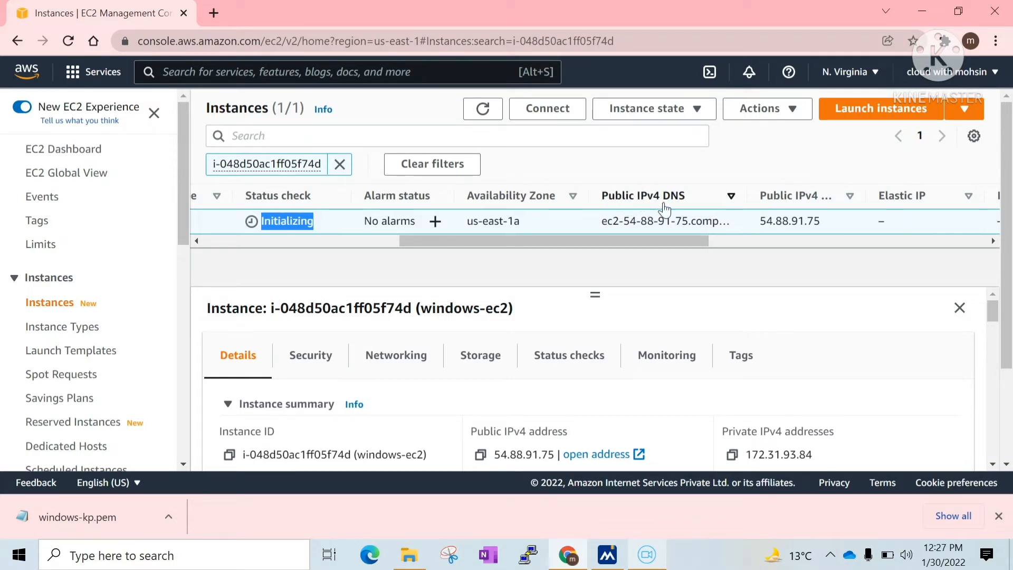
{"action": "left_click_drag", "start_coordinate": [600, 223], "coordinate": [735, 219]}
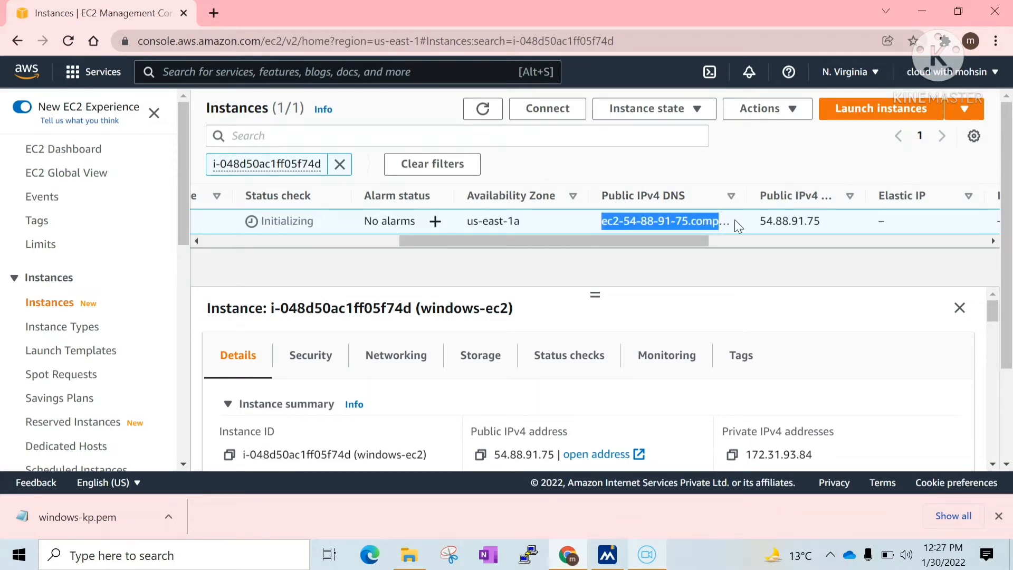
{"action": "left_click_drag", "start_coordinate": [645, 241], "coordinate": [776, 240]}
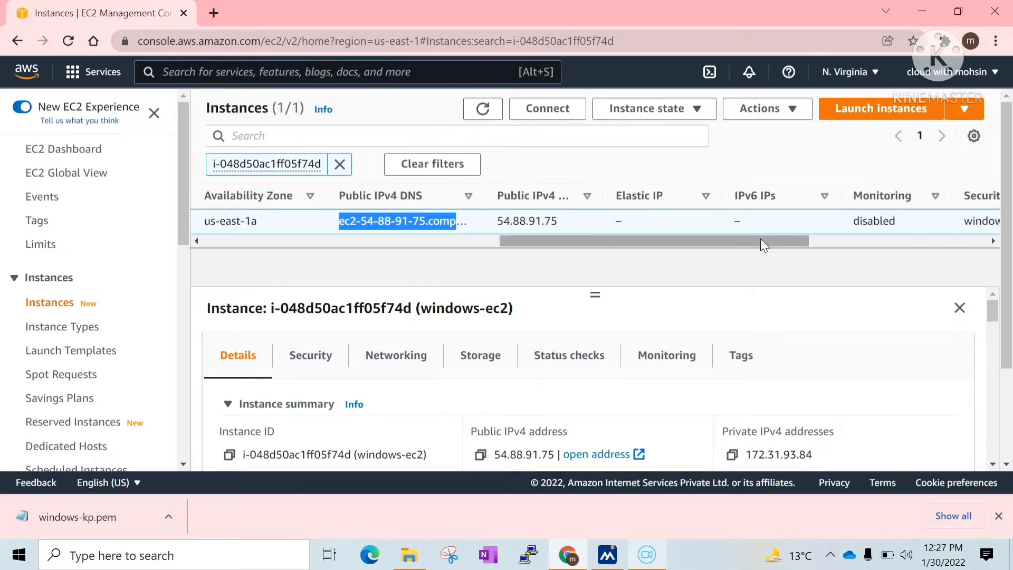
{"action": "left_click_drag", "start_coordinate": [772, 239], "coordinate": [898, 229]}
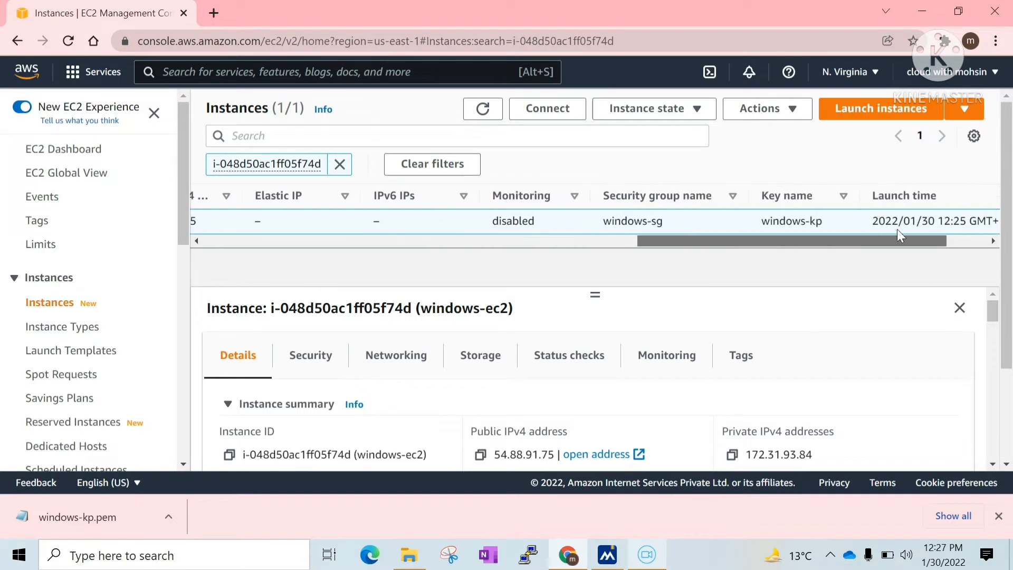
{"action": "left_click_drag", "start_coordinate": [897, 236], "coordinate": [750, 271]}
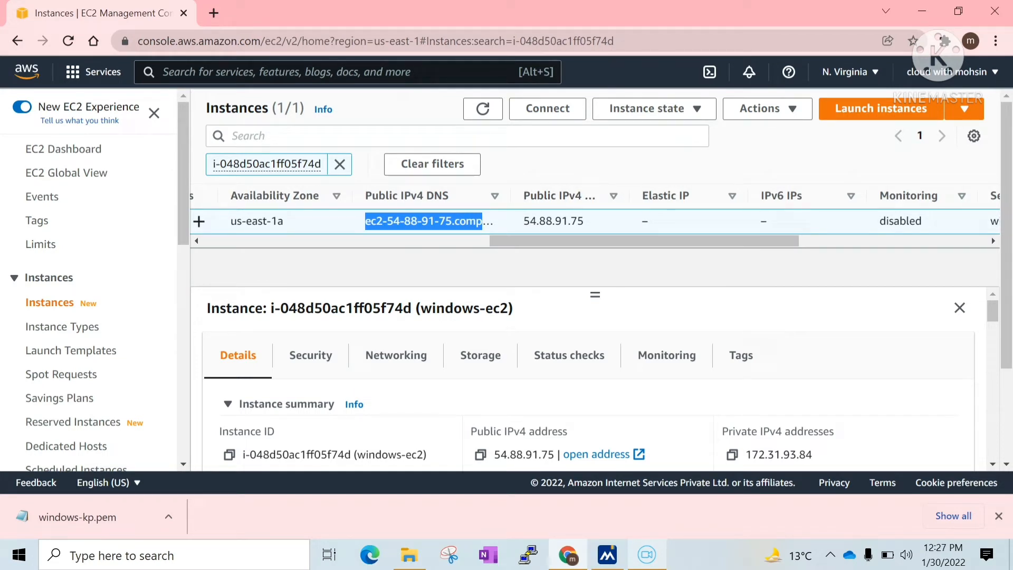
{"action": "left_click", "coordinate": [429, 221]}
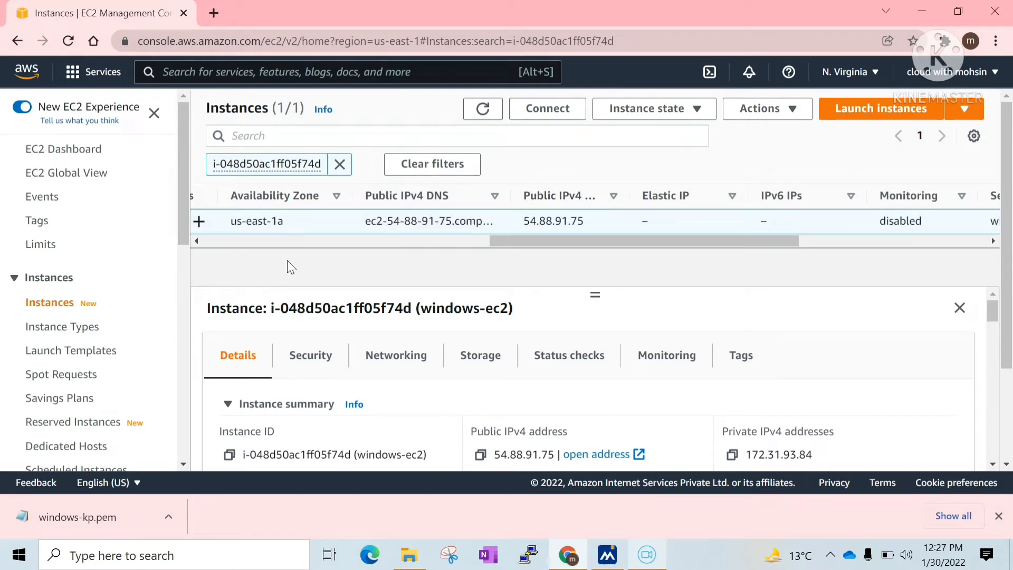
Step: Locate Elastic IPs among the network and security resources and examine the instance's public IPv4 address and Elastic IP values
{"action": "left_click_drag", "start_coordinate": [186, 188], "coordinate": [182, 355]}
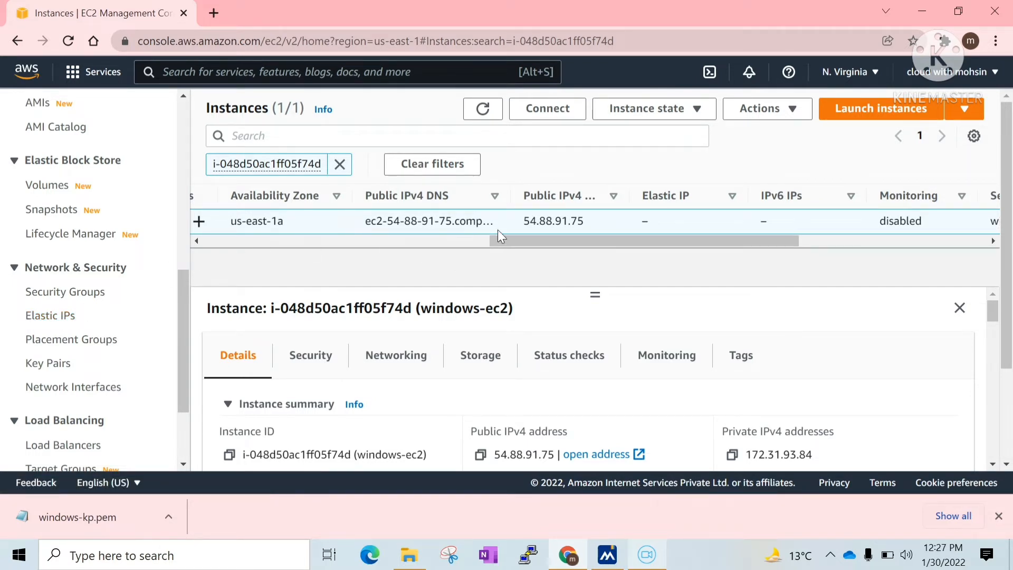
{"action": "left_click_drag", "start_coordinate": [522, 220], "coordinate": [599, 221]}
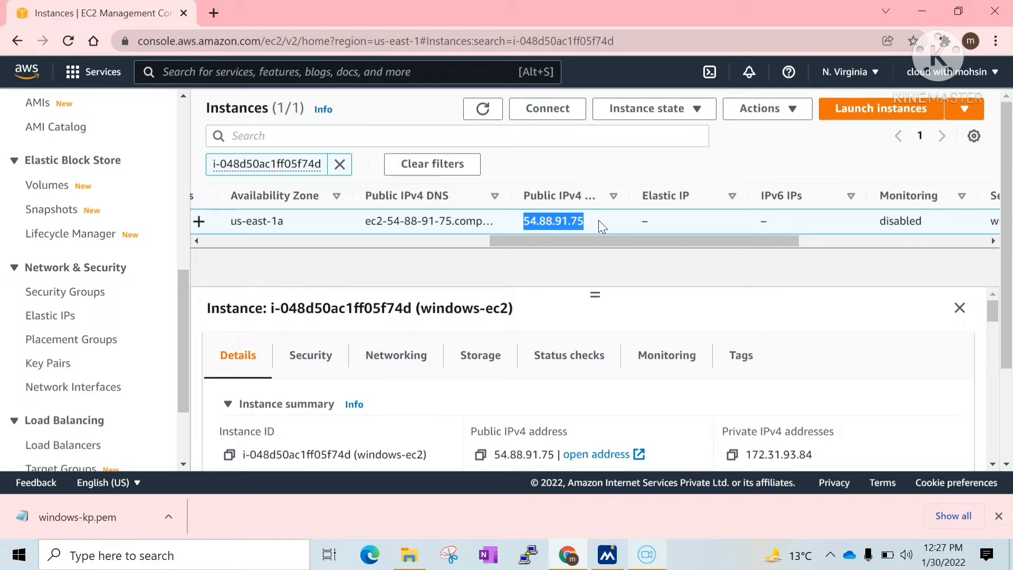
{"action": "left_click", "coordinate": [580, 263]}
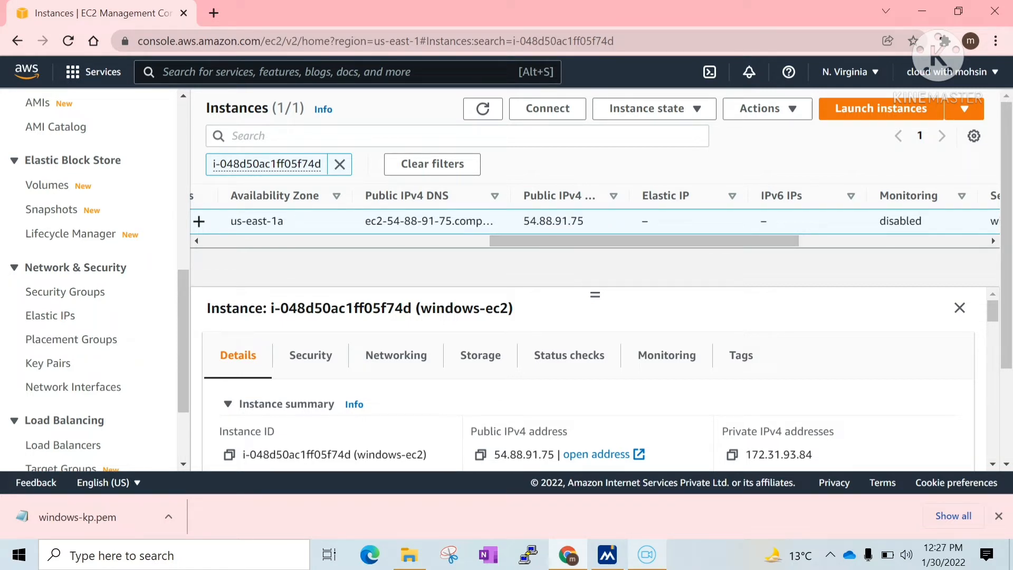
{"action": "left_click_drag", "start_coordinate": [524, 221], "coordinate": [570, 221]}
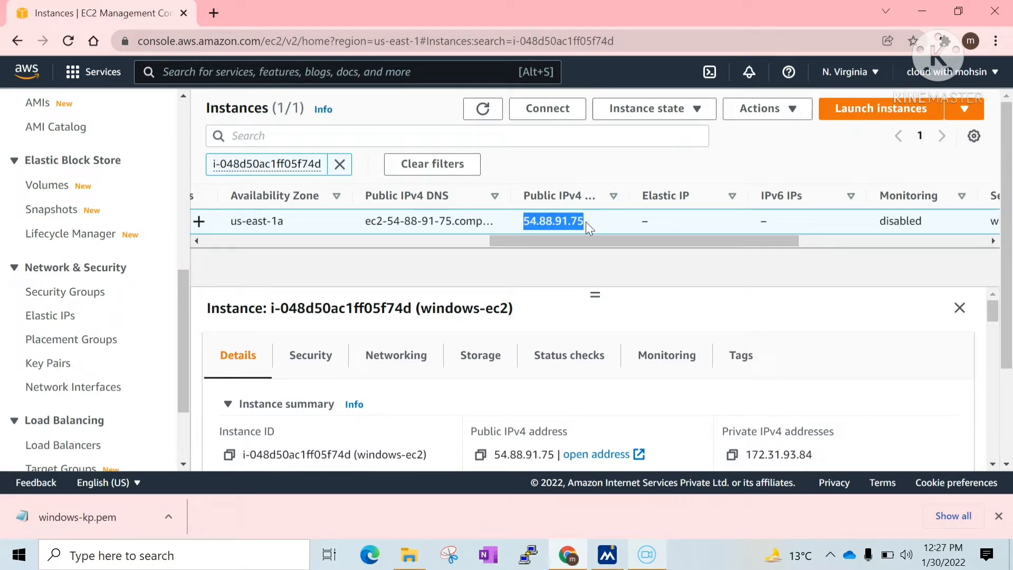
{"action": "left_click", "coordinate": [563, 268]}
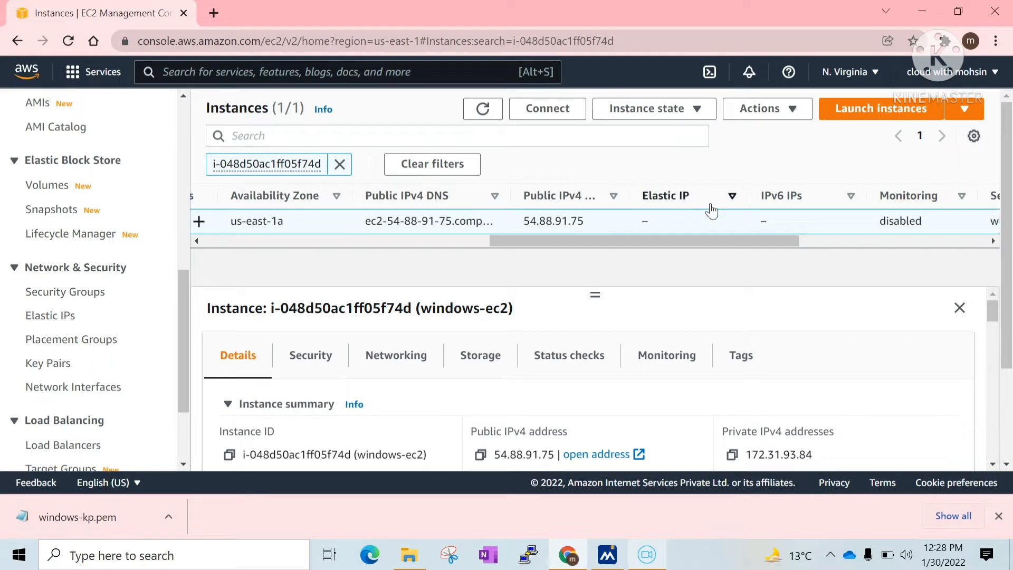
Step: Refresh the instances list and check the instance's status check again
{"action": "left_click_drag", "start_coordinate": [729, 242], "coordinate": [369, 290]}
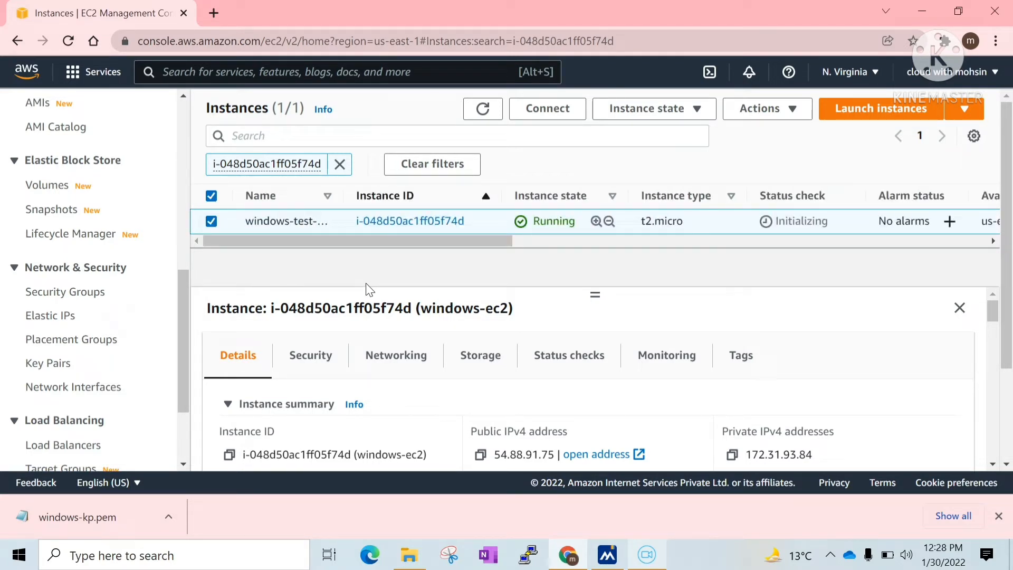
{"action": "left_click", "coordinate": [480, 110]}
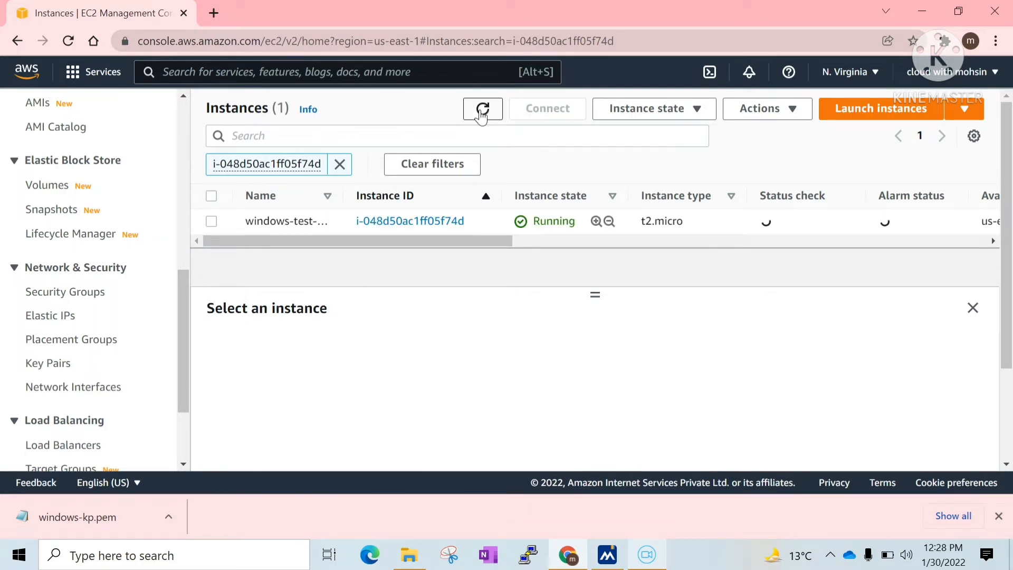
{"action": "left_click_drag", "start_coordinate": [445, 241], "coordinate": [492, 241]}
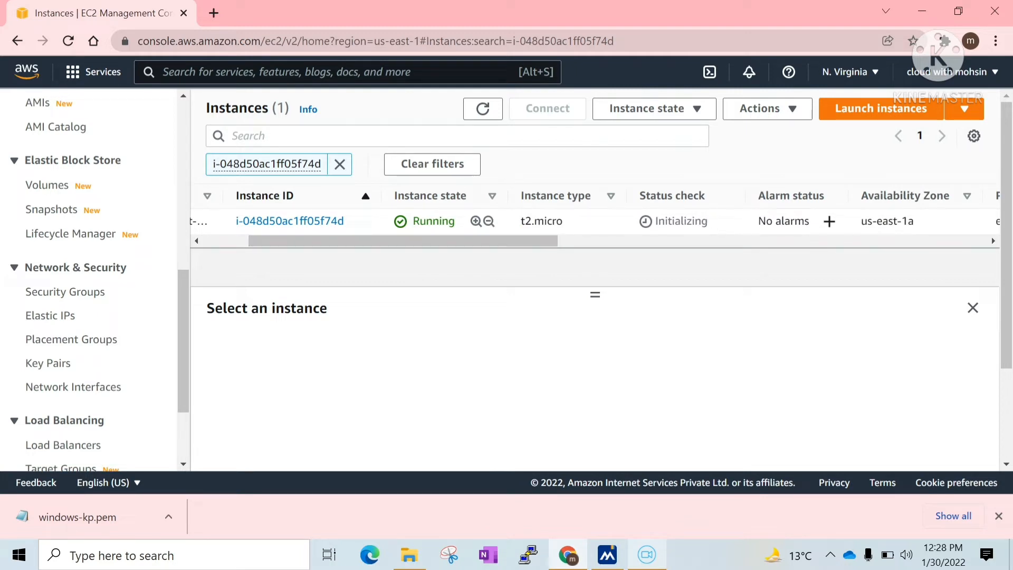
{"action": "left_click_drag", "start_coordinate": [708, 222], "coordinate": [650, 227]}
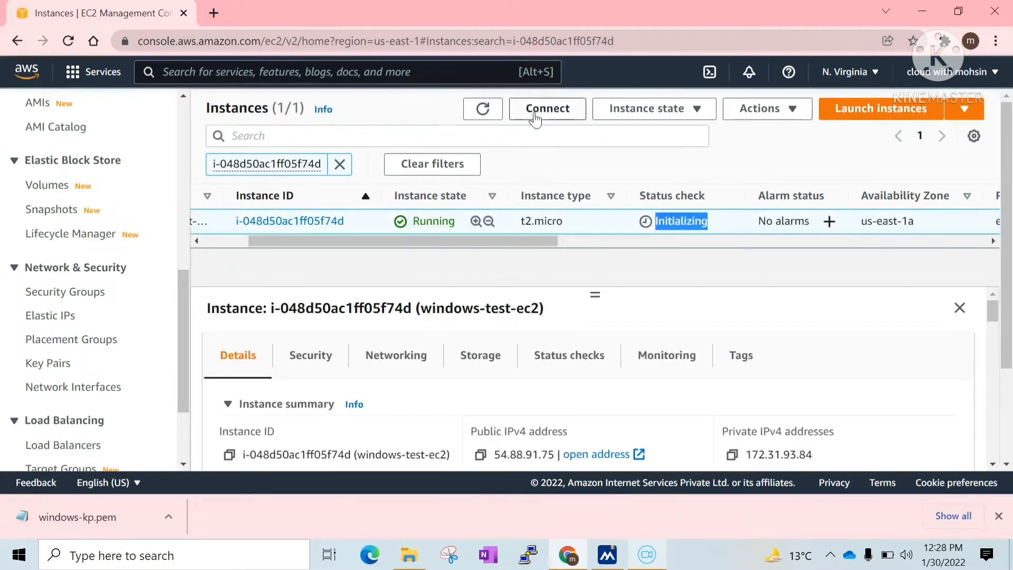
Step: Refresh the instances list repeatedly and check the status check and network details of windows-test-ec2
{"action": "left_click", "coordinate": [483, 111]}
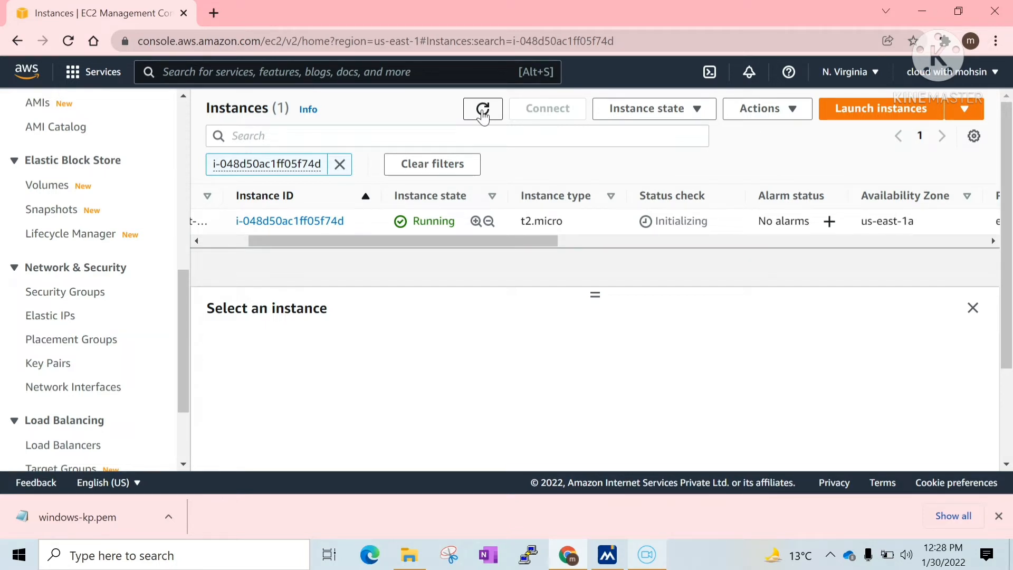
{"action": "left_click", "coordinate": [483, 112]}
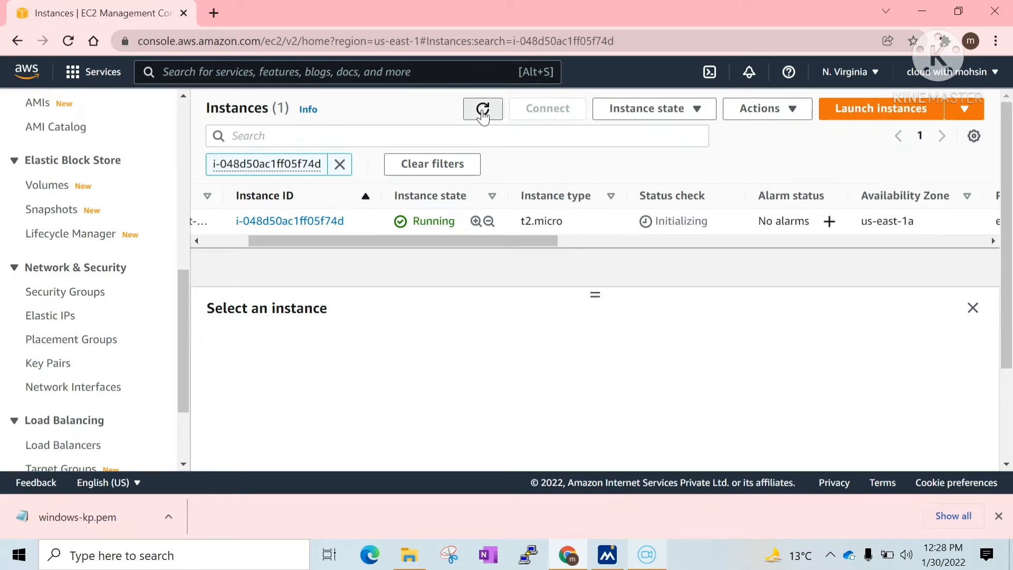
{"action": "left_click", "coordinate": [483, 111]}
{"action": "left_click", "coordinate": [483, 112]}
{"action": "left_click", "coordinate": [483, 112]}
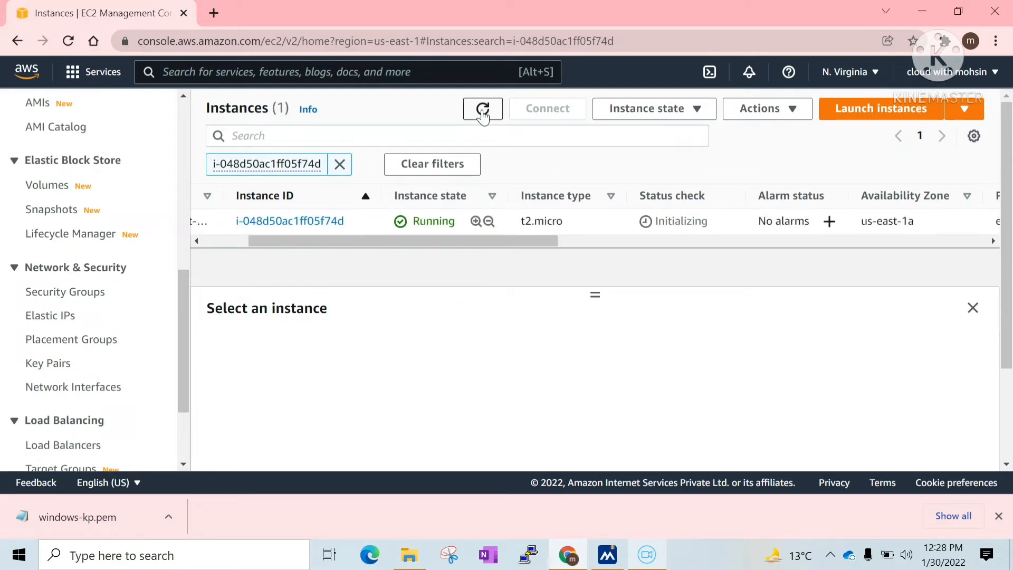
{"action": "left_click", "coordinate": [483, 112]}
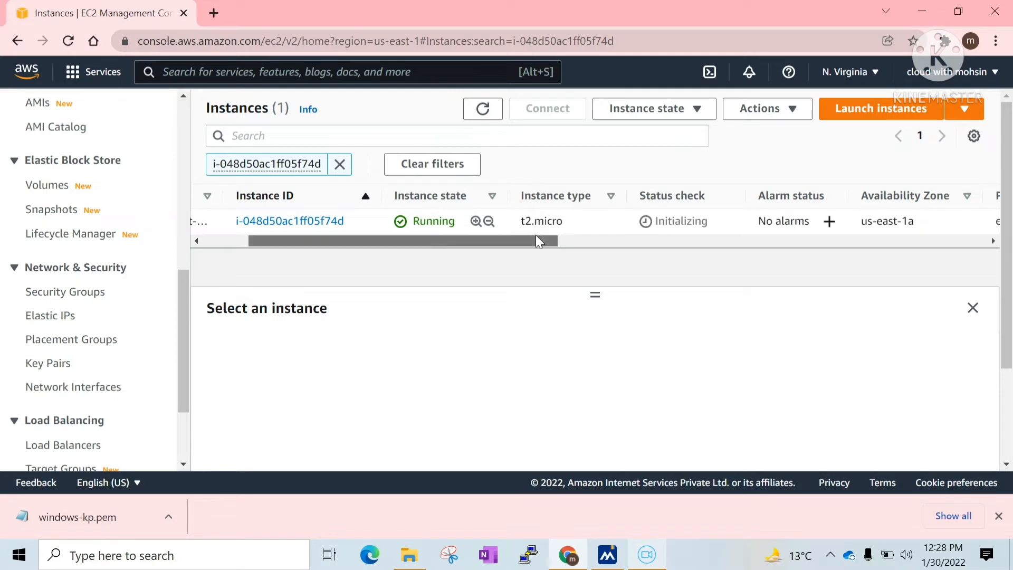
{"action": "left_click_drag", "start_coordinate": [536, 235], "coordinate": [360, 230]}
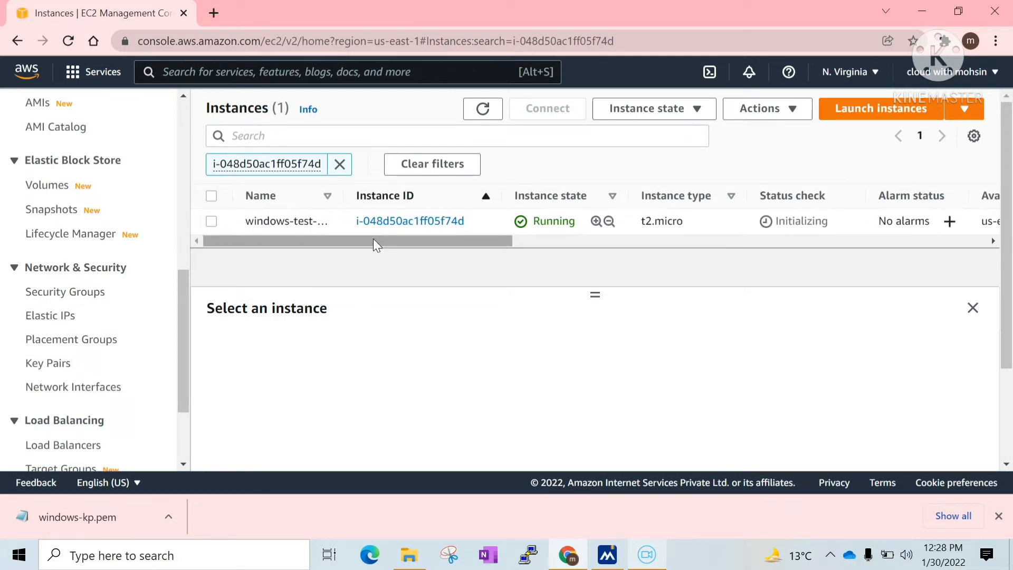
{"action": "left_click_drag", "start_coordinate": [372, 239], "coordinate": [566, 222]}
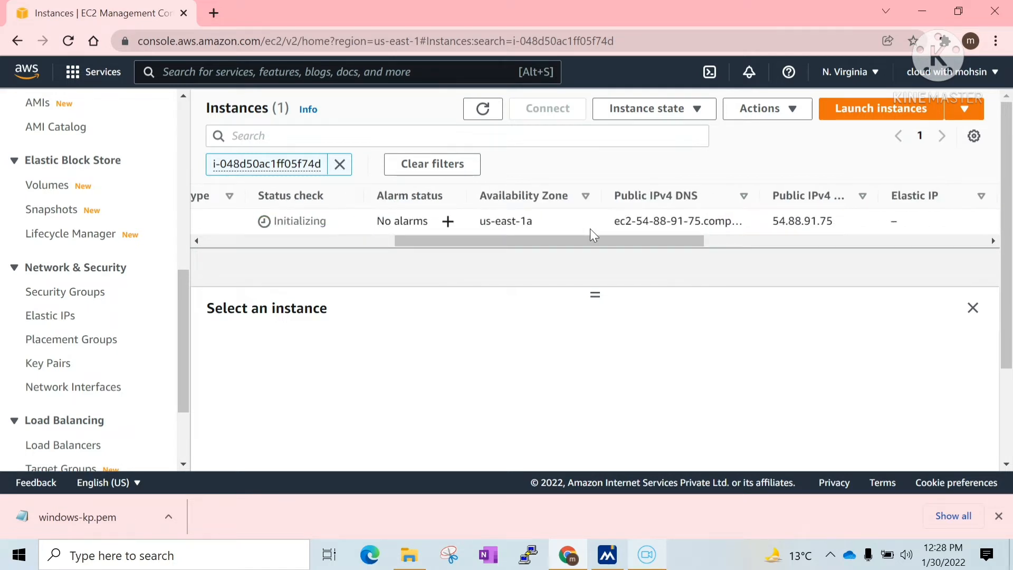
{"action": "left_click", "coordinate": [483, 117]}
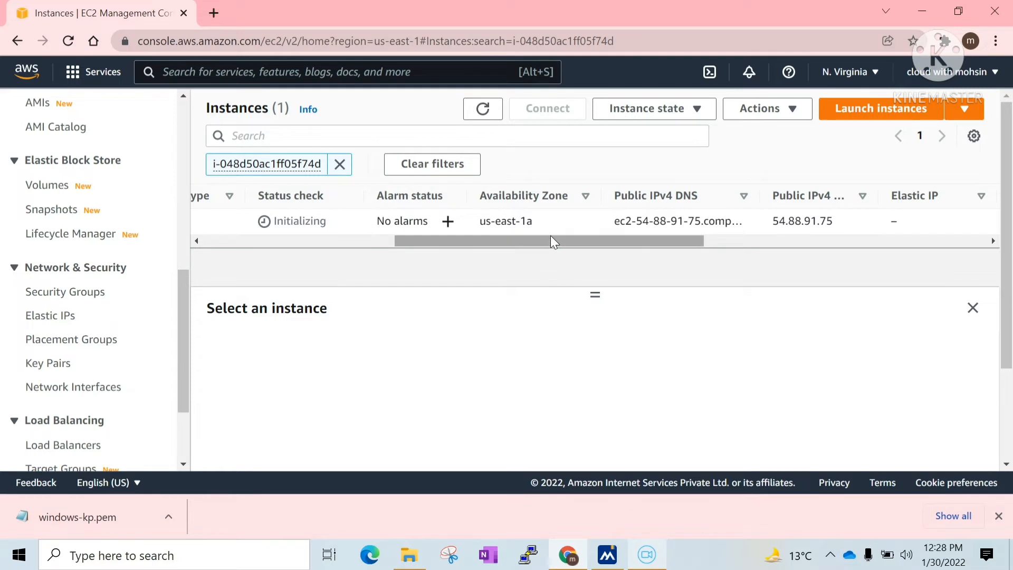
{"action": "left_click_drag", "start_coordinate": [511, 241], "coordinate": [220, 241]}
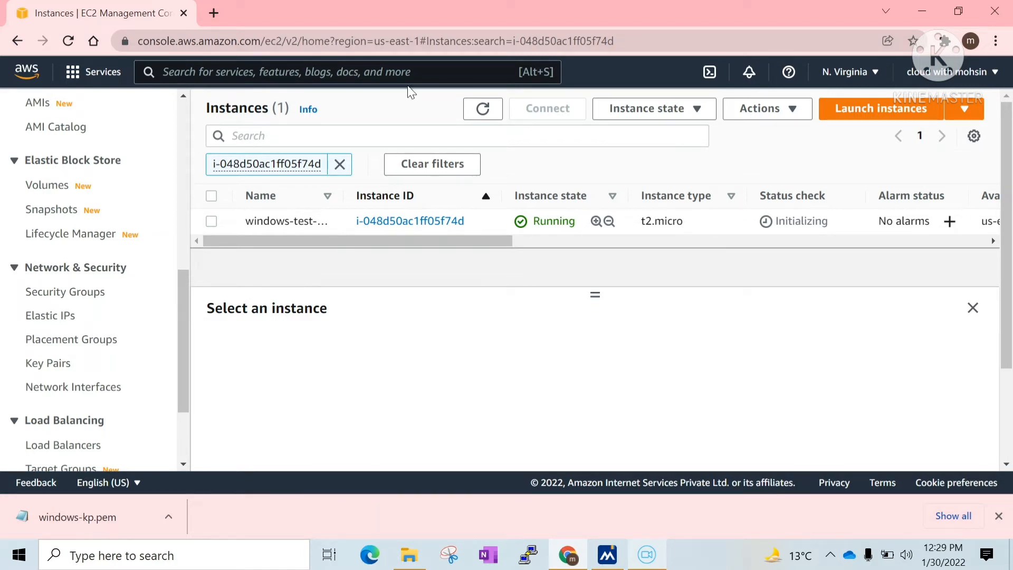
Step: Examine the system and instance status checks in the details of windows-test-ec2, and recheck its status in the instances list
{"action": "left_click", "coordinate": [432, 221]}
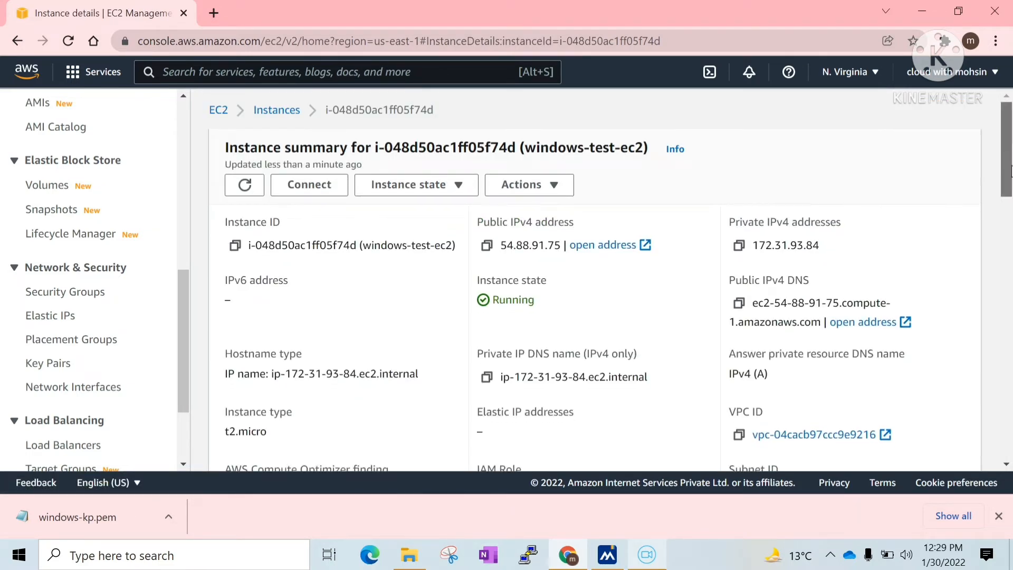
{"action": "scroll", "coordinate": [1011, 172], "scroll_direction": "down", "scroll_amount": 5}
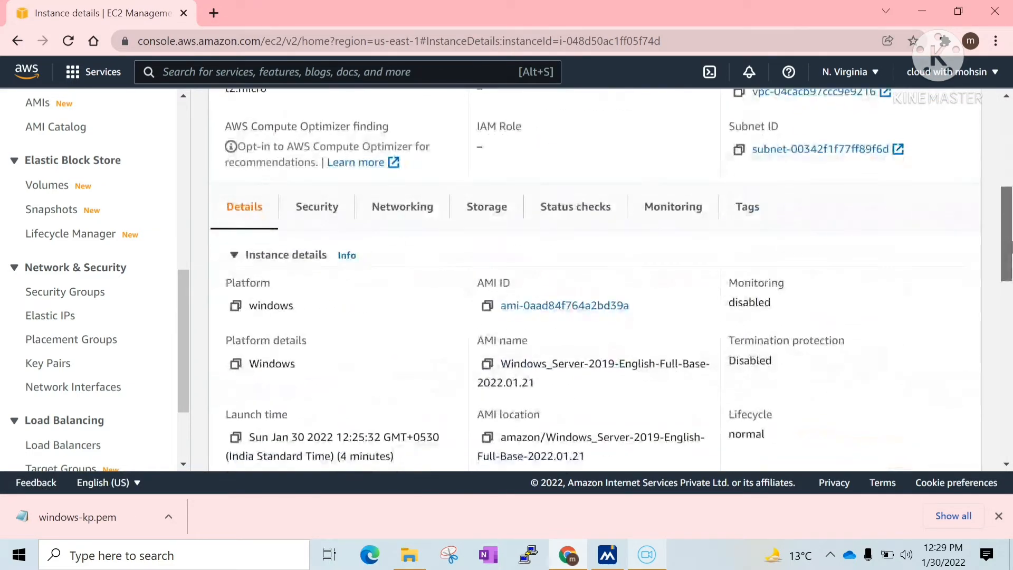
{"action": "left_click", "coordinate": [603, 208]}
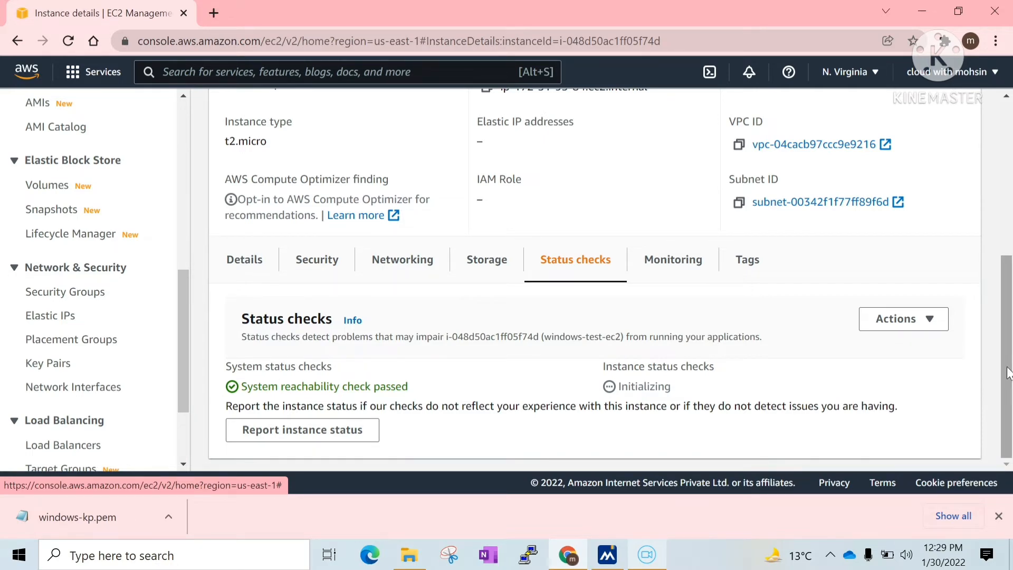
{"action": "left_click_drag", "start_coordinate": [1008, 388], "coordinate": [961, 197]}
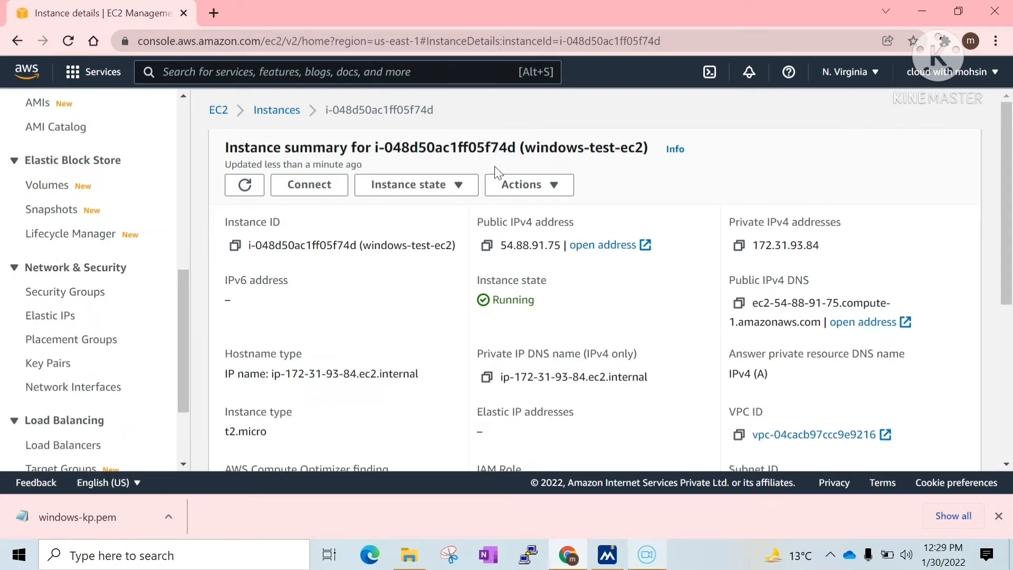
{"action": "left_click", "coordinate": [1012, 385]}
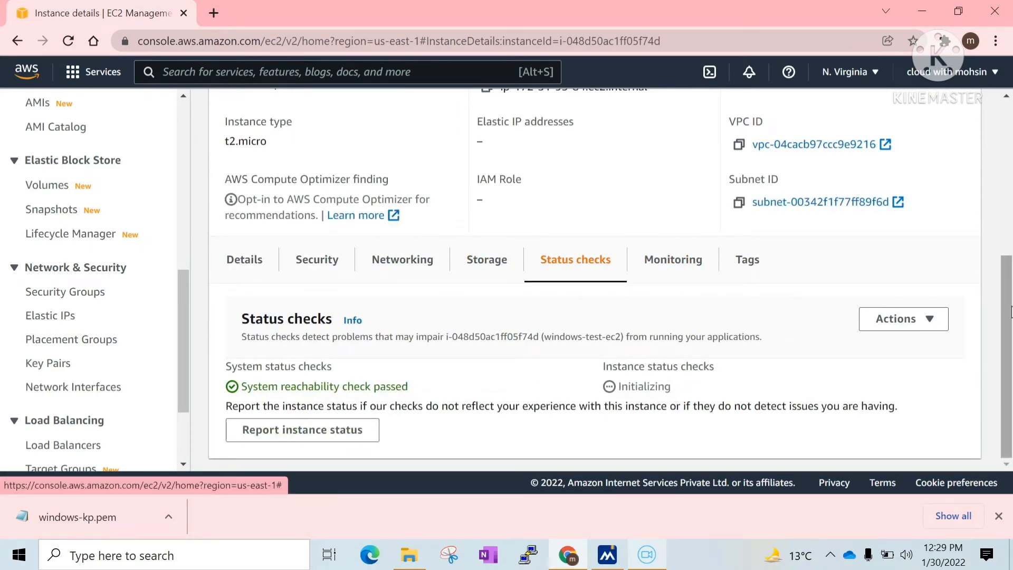
{"action": "left_click", "coordinate": [1008, 100]}
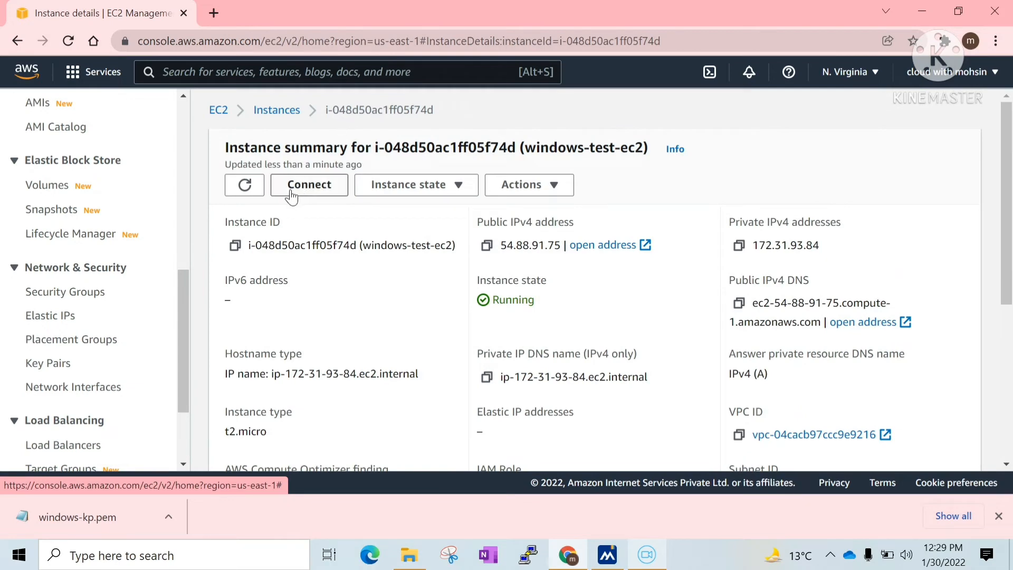
{"action": "left_click", "coordinate": [245, 185]}
{"action": "left_click", "coordinate": [1009, 408]}
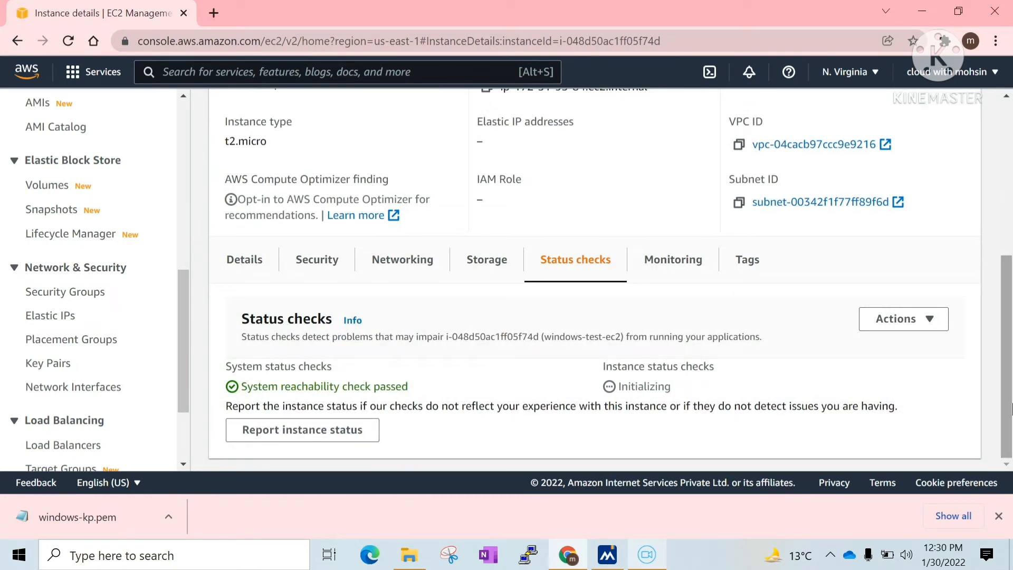
{"action": "left_click_drag", "start_coordinate": [1011, 408], "coordinate": [996, 138]}
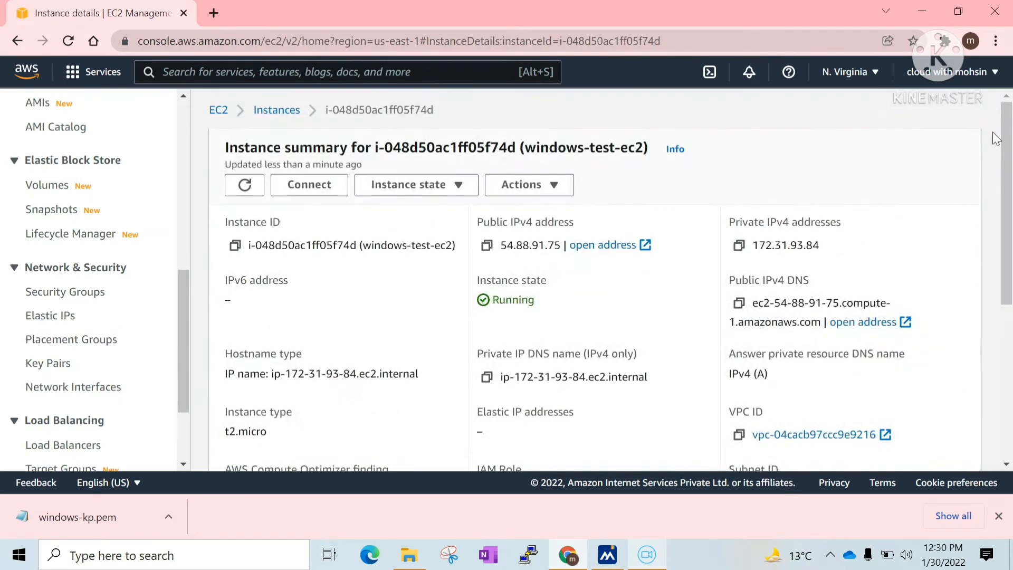
{"action": "left_click", "coordinate": [277, 111]}
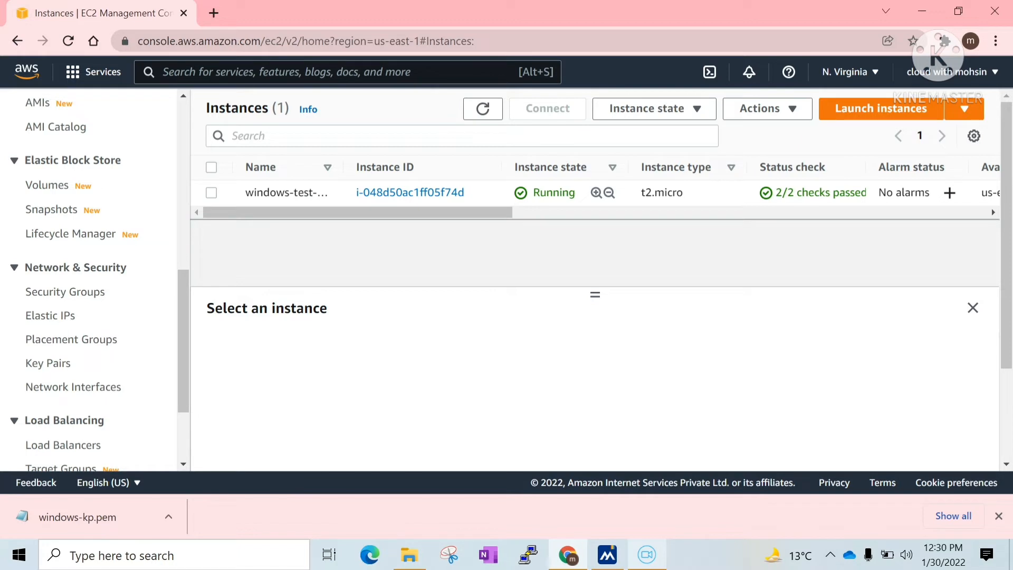
{"action": "left_click", "coordinate": [482, 111]}
Step: Open the connection options for windows-test-ec2 and download the remote desktop file for the RDP client
{"action": "left_click", "coordinate": [410, 193]}
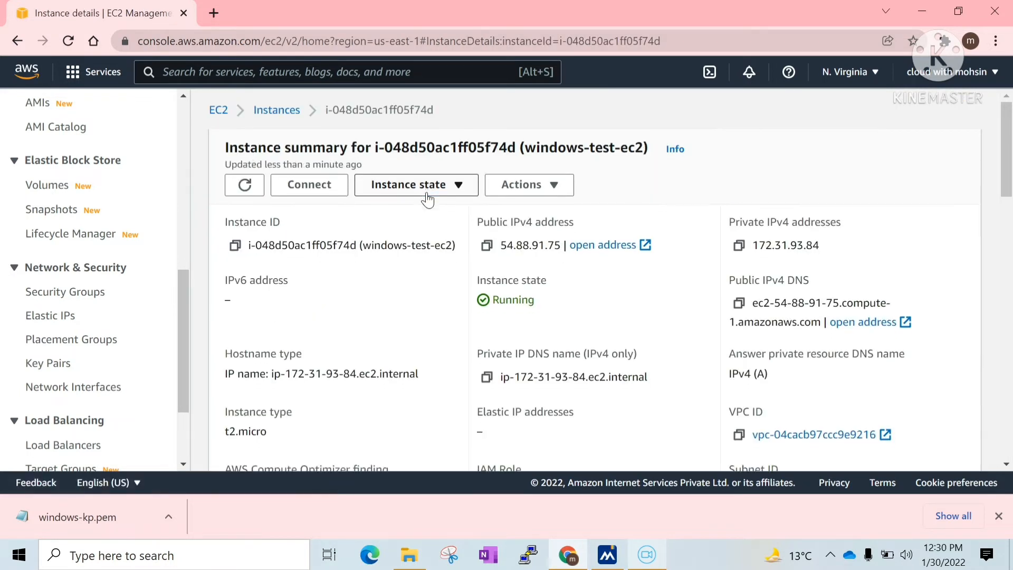
{"action": "left_click", "coordinate": [316, 191]}
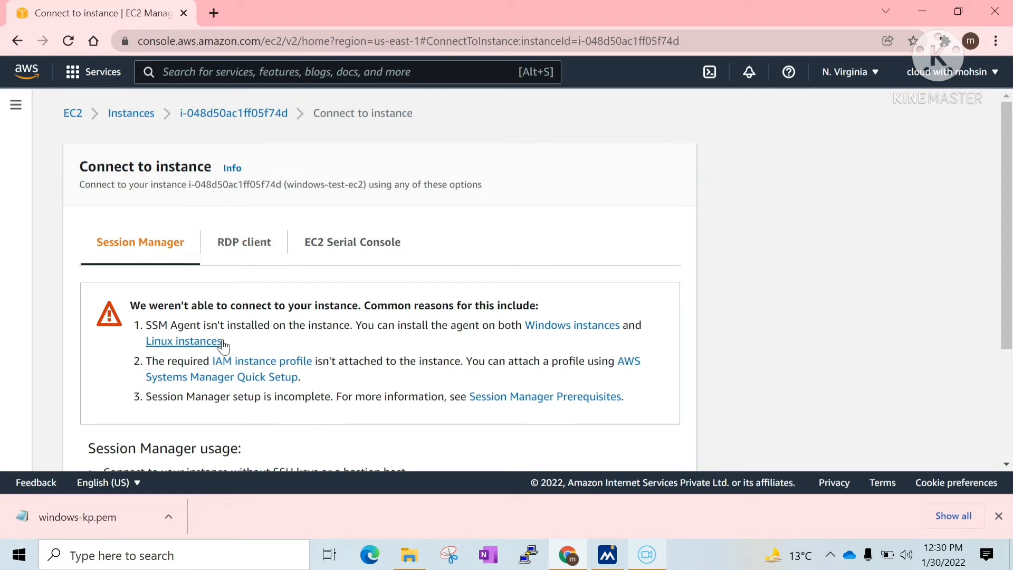
{"action": "left_click", "coordinate": [257, 266]}
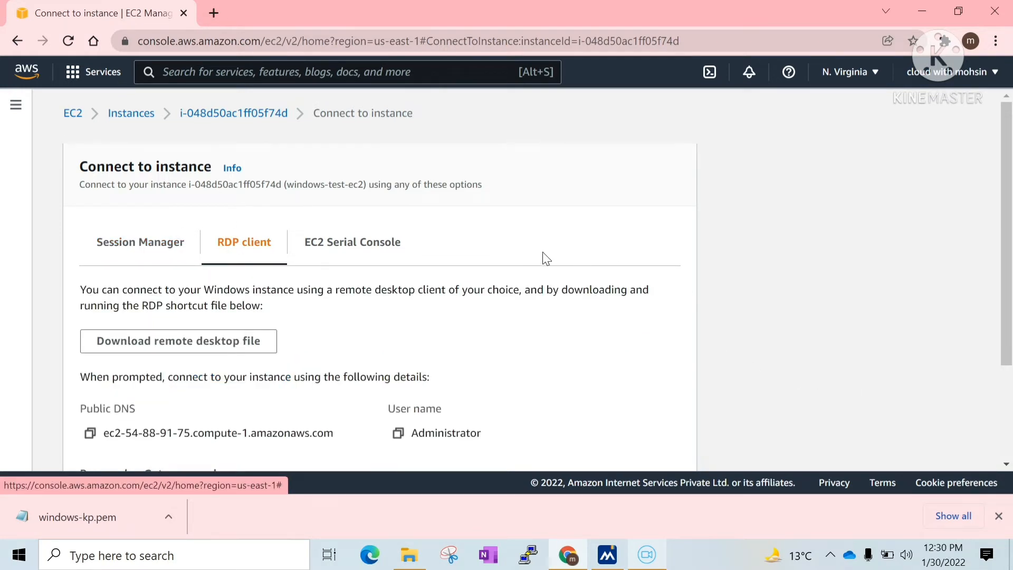
{"action": "left_click", "coordinate": [207, 344]}
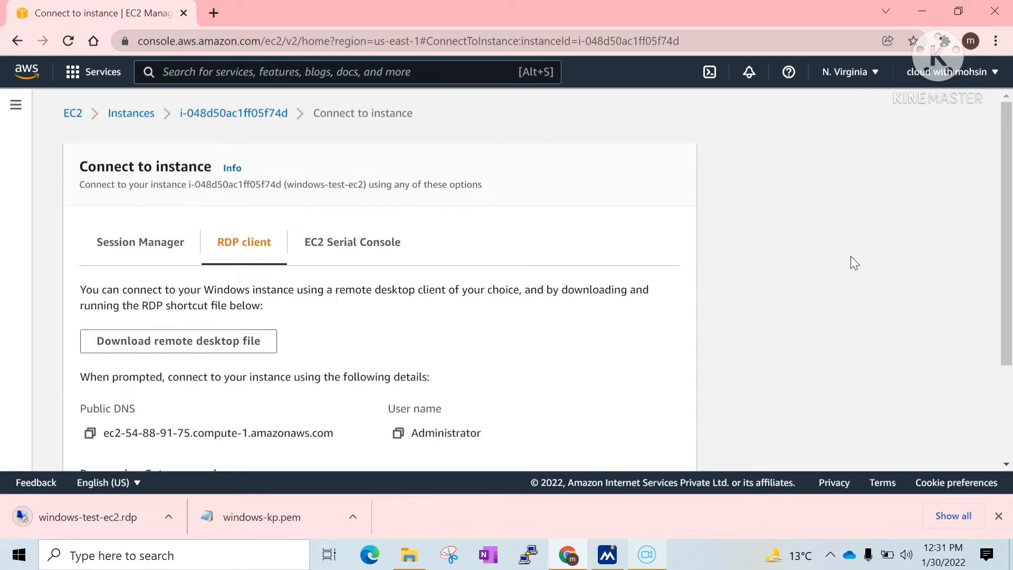
Step: Retrieve and decrypt the instance's Windows administrator password using the windows-kp private key file from the Downloads folder
{"action": "scroll", "coordinate": [1008, 284], "scroll_direction": "down", "scroll_amount": 2}
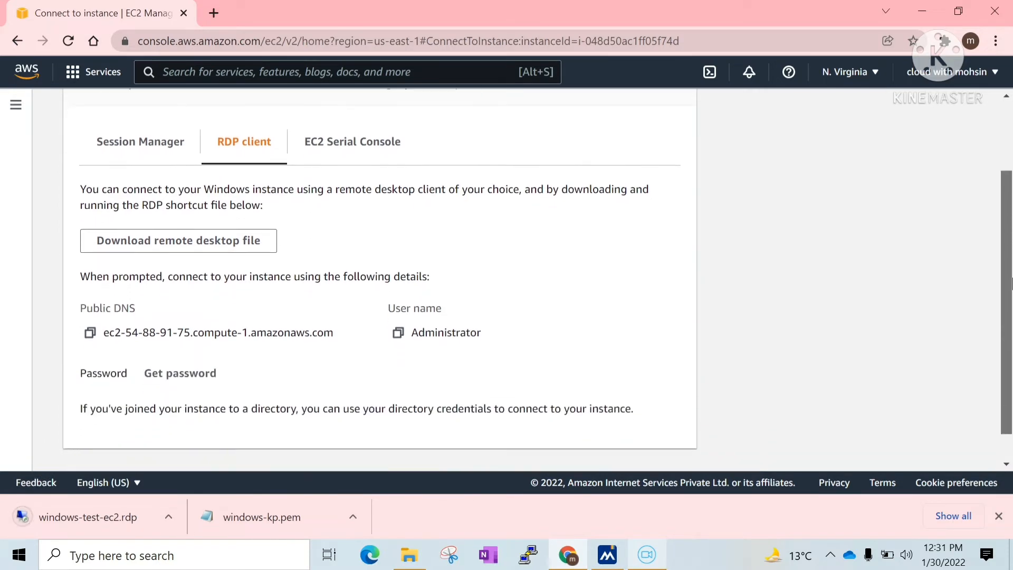
{"action": "scroll", "coordinate": [1011, 284], "scroll_direction": "down", "scroll_amount": 1}
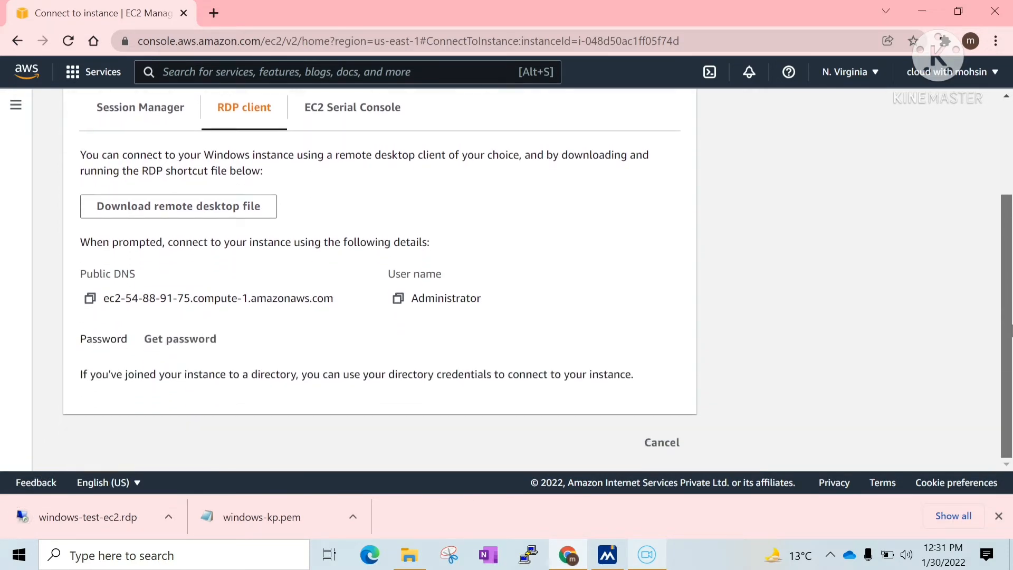
{"action": "left_click", "coordinate": [190, 343]}
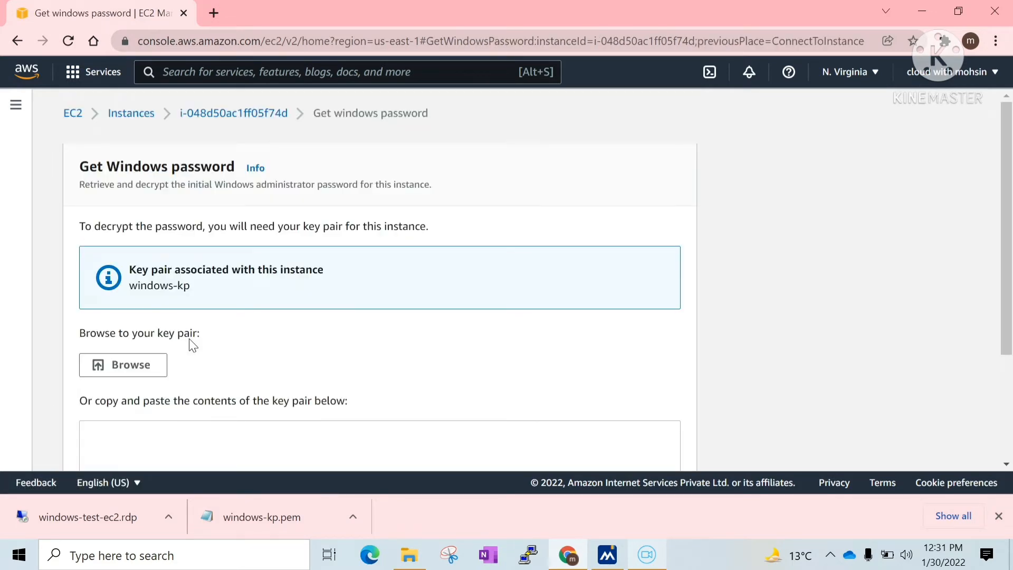
{"action": "left_click_drag", "start_coordinate": [1011, 229], "coordinate": [1002, 272]}
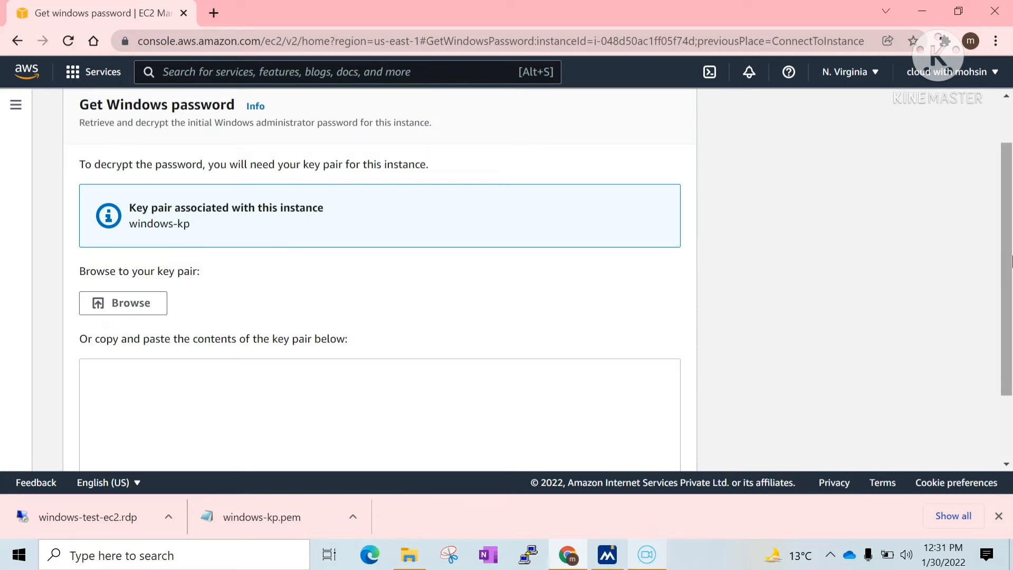
{"action": "left_click", "coordinate": [142, 310]}
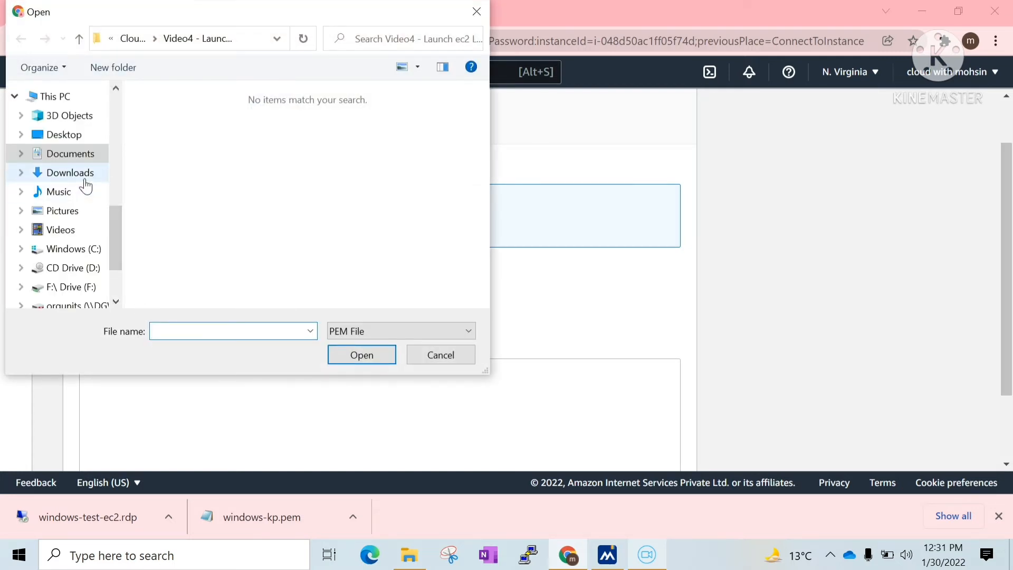
{"action": "left_click", "coordinate": [84, 180]}
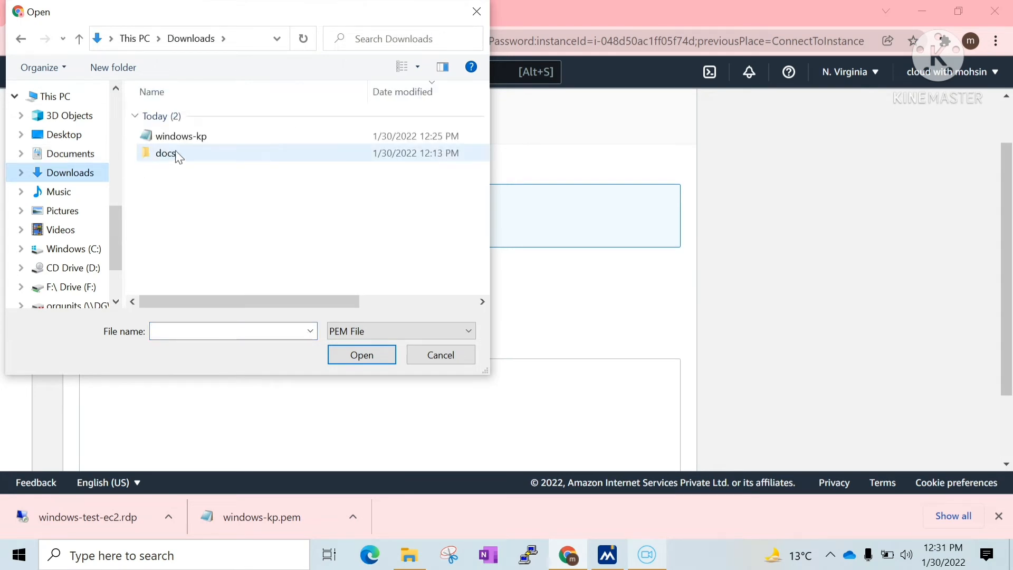
{"action": "left_click", "coordinate": [200, 139]}
{"action": "right_click", "coordinate": [199, 139]}
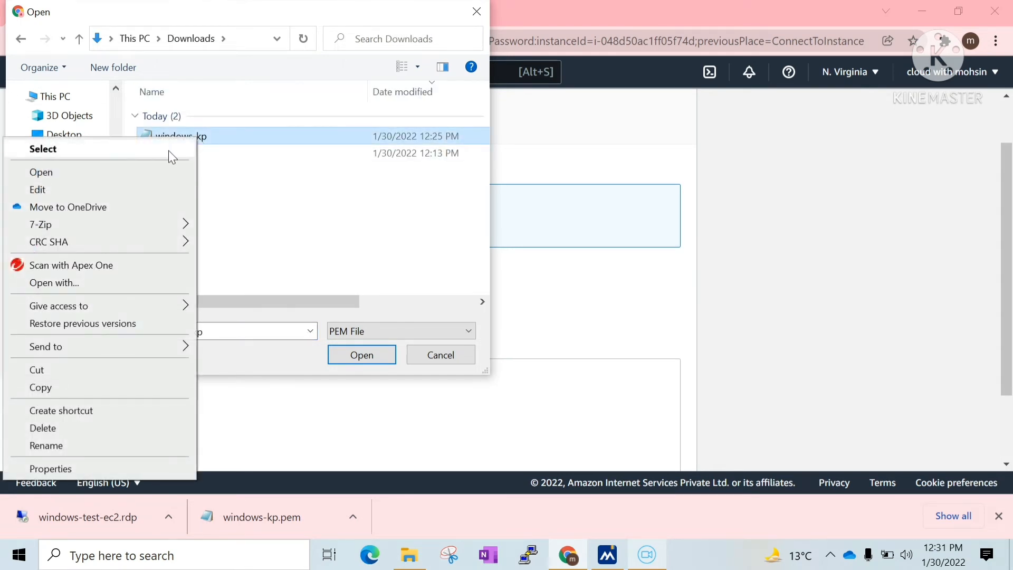
{"action": "left_click", "coordinate": [167, 150]}
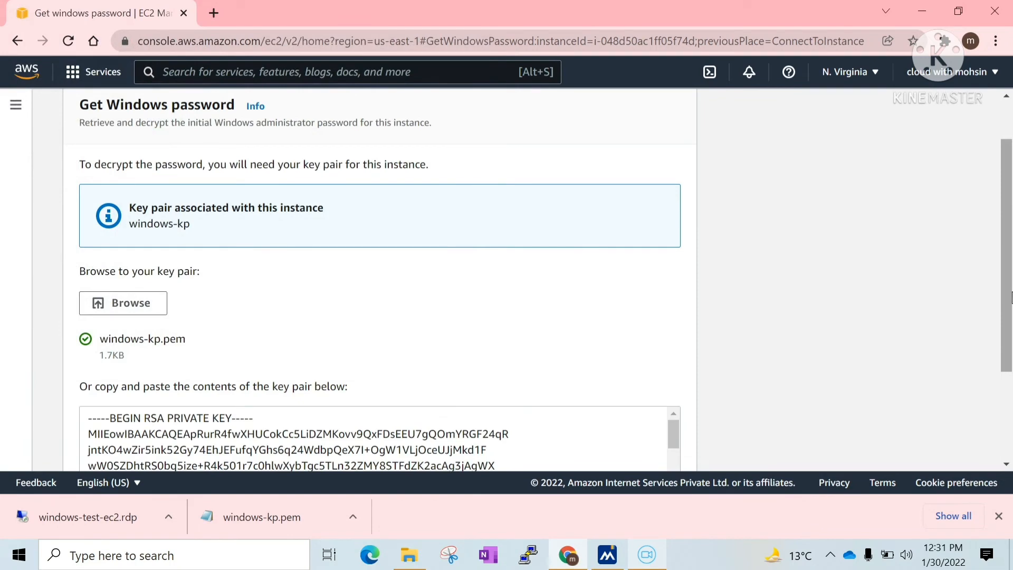
{"action": "left_click_drag", "start_coordinate": [1010, 312], "coordinate": [1011, 434]}
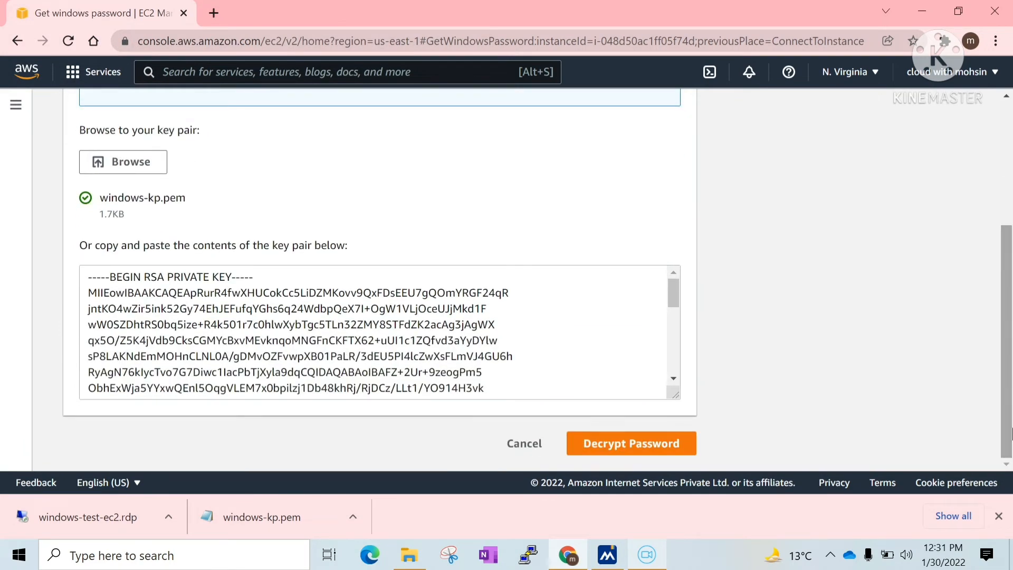
{"action": "left_click", "coordinate": [623, 446]}
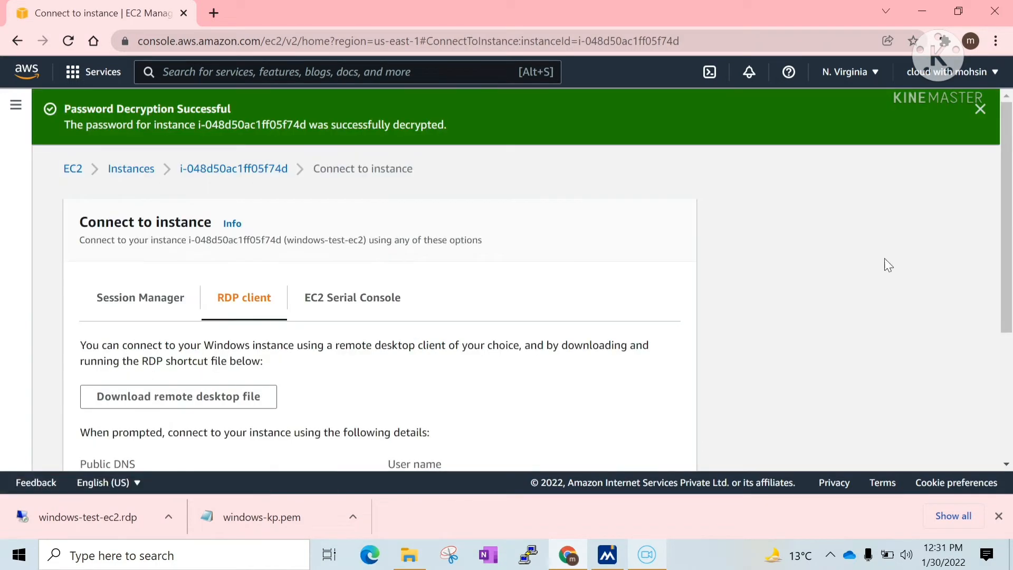
Step: Copy the decrypted administrator password and paste it into a new Notepad document
{"action": "left_click_drag", "start_coordinate": [1009, 216], "coordinate": [1009, 336]}
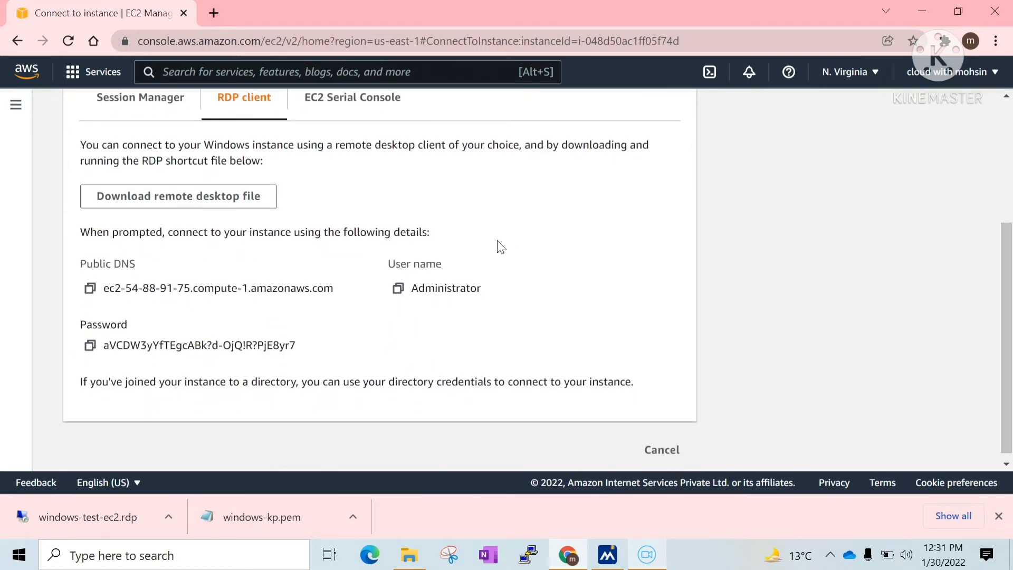
{"action": "left_click", "coordinate": [89, 345]}
{"action": "left_click", "coordinate": [136, 558]}
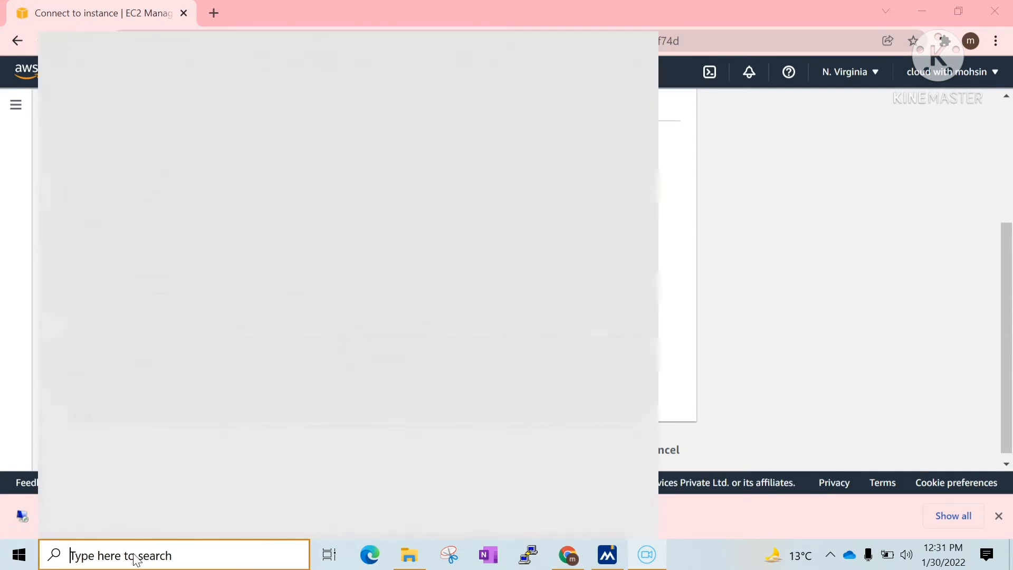
{"action": "type", "text": "notepad"}
{"action": "key", "text": "Return"}
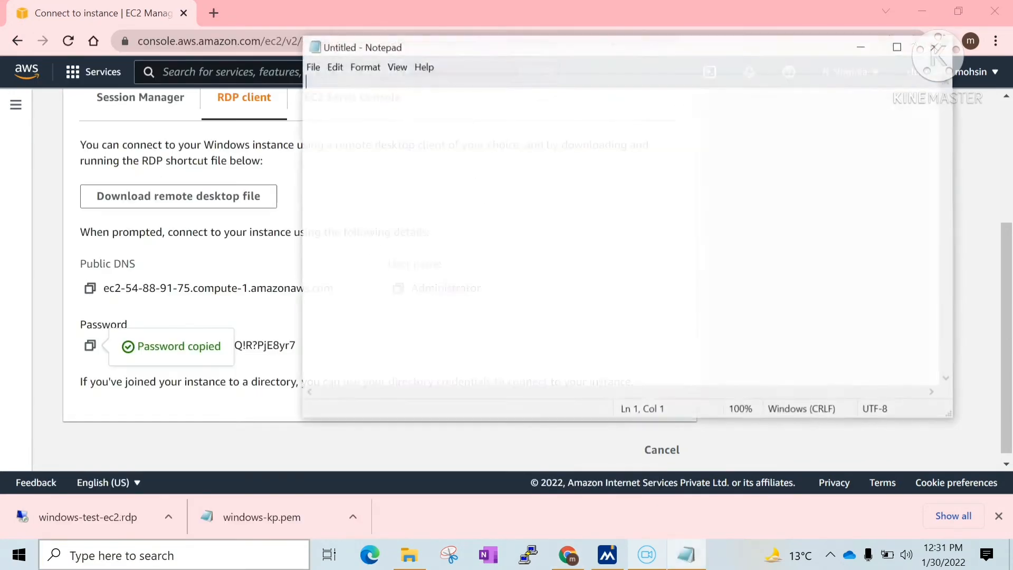
{"action": "key", "text": "ctrl+v"}
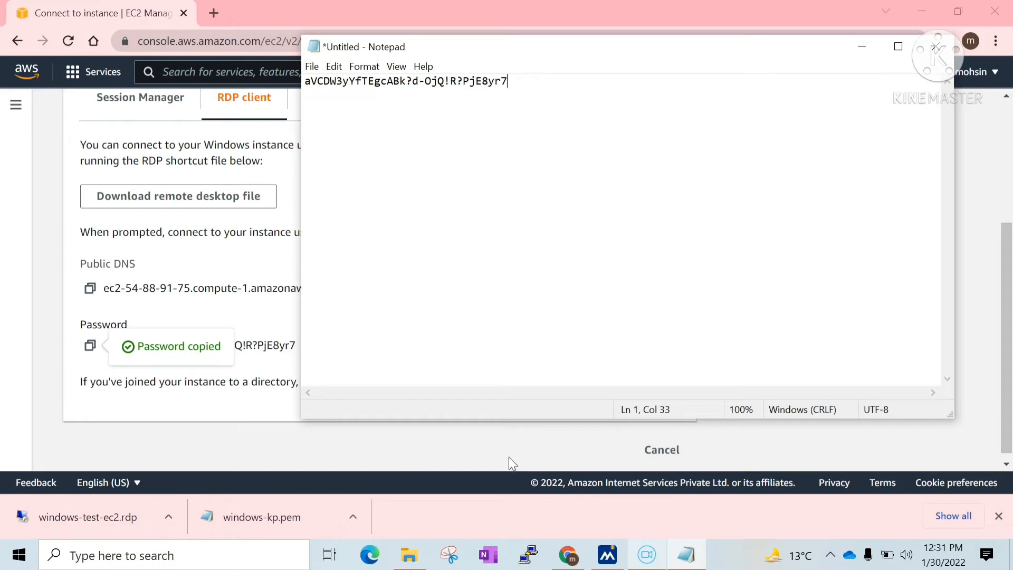
Step: Open the downloaded windows-test-ec2.rdp file and connect despite the unknown publisher, suppressing further prompts for this computer
{"action": "key", "text": "alt+Tab"}
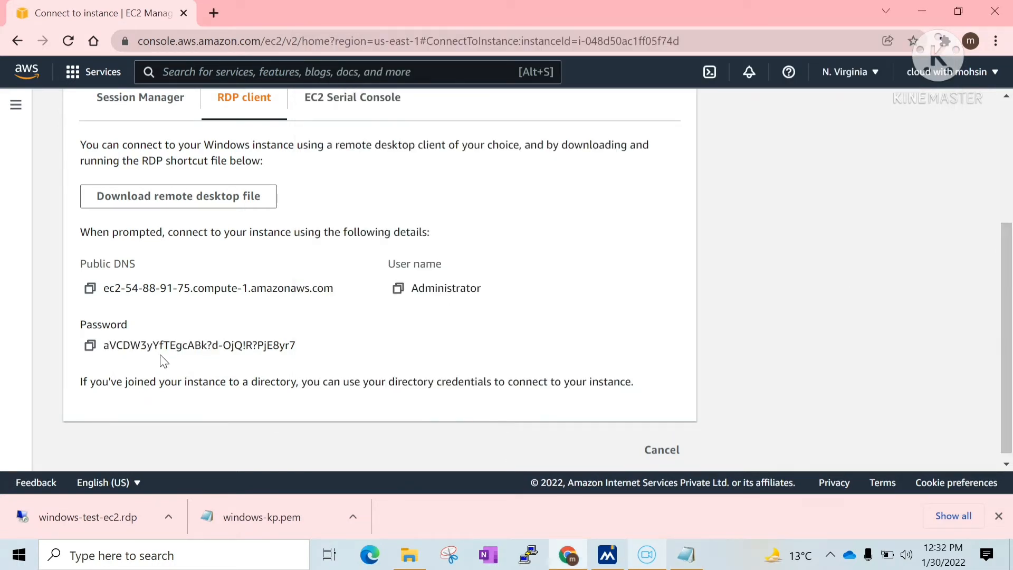
{"action": "left_click", "coordinate": [67, 527]}
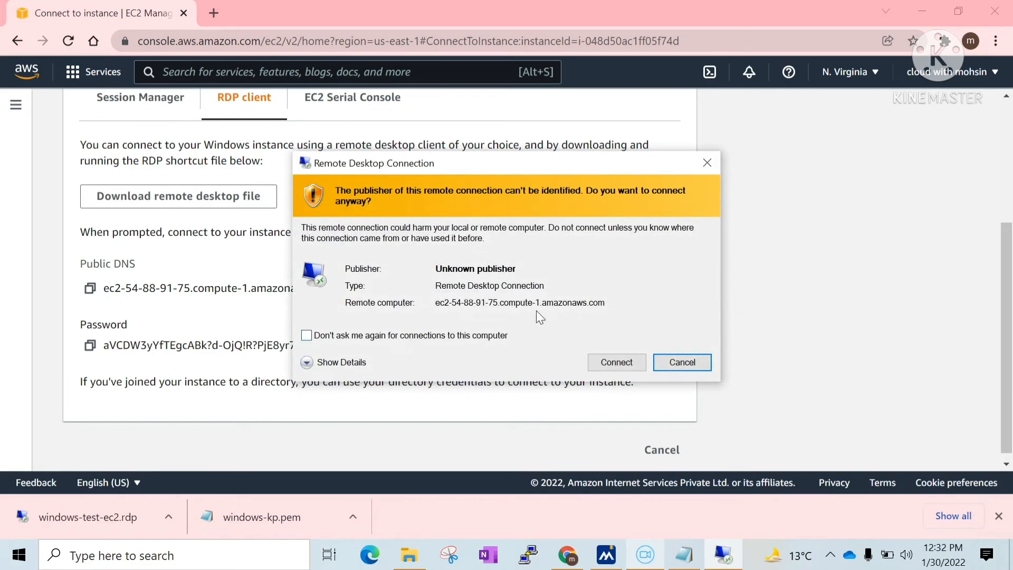
{"action": "left_click", "coordinate": [405, 338]}
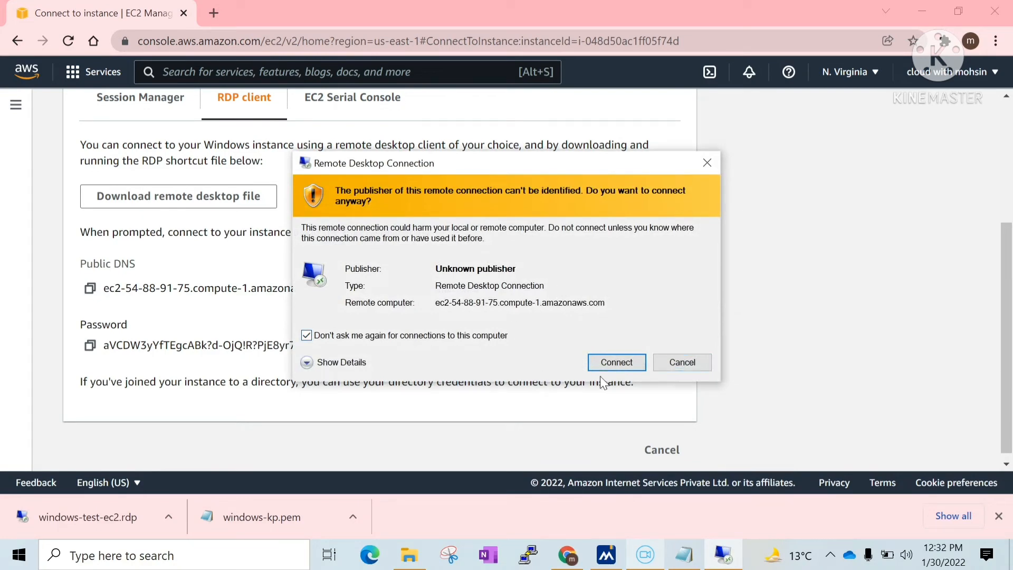
{"action": "left_click", "coordinate": [610, 363]}
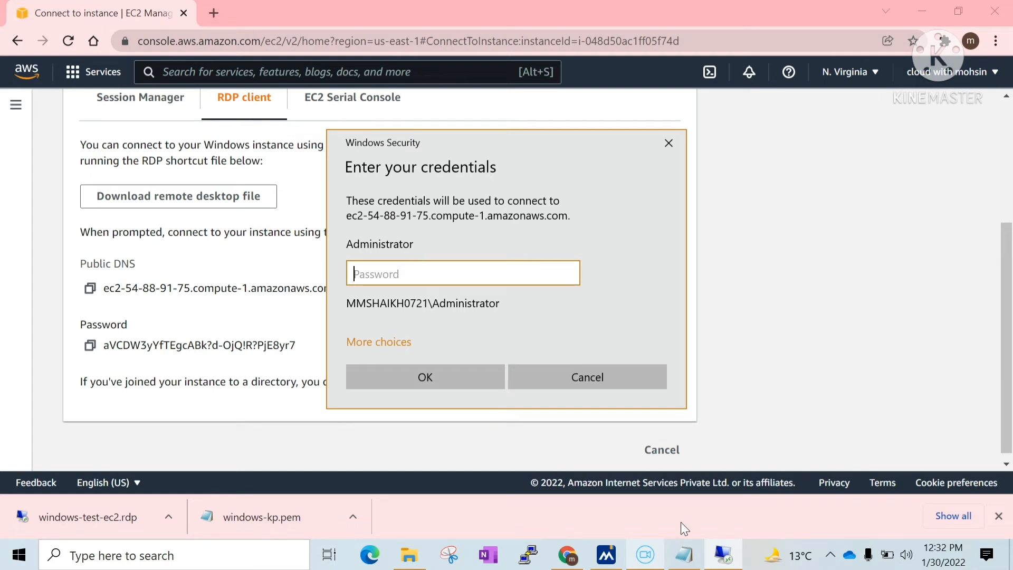
Step: Copy the administrator password from the Notepad document and submit it in the password field of the remote desktop credentials prompt
{"action": "left_click", "coordinate": [684, 555]}
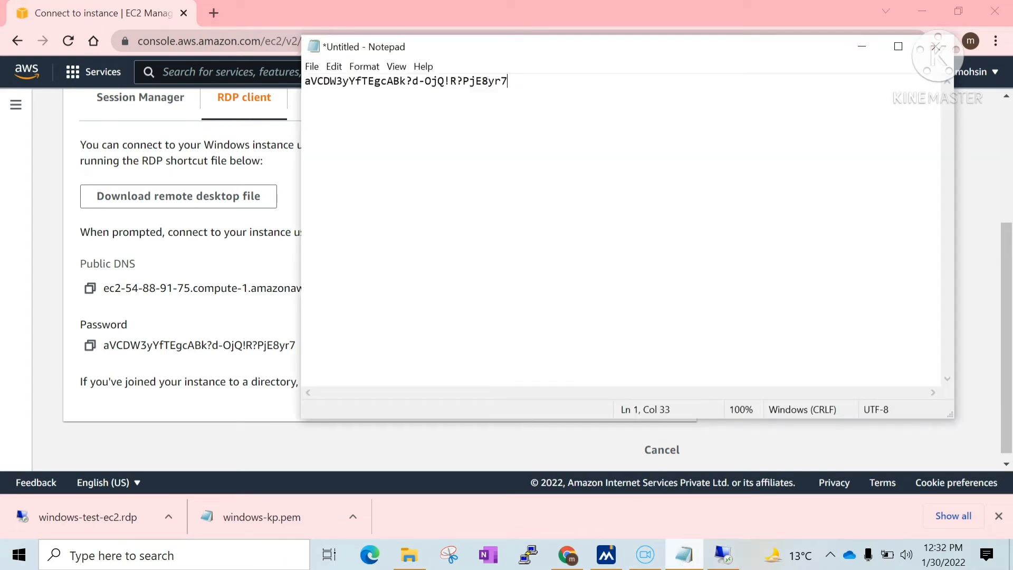
{"action": "key", "text": "ctrl+a"}
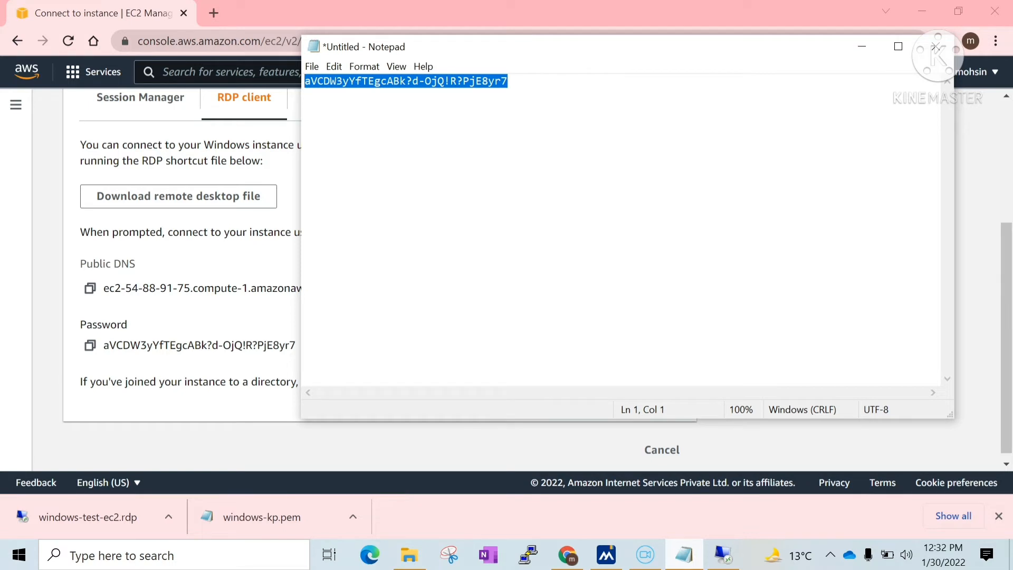
{"action": "left_click", "coordinate": [22, 188]}
{"action": "mouse_move", "coordinate": [684, 554]}
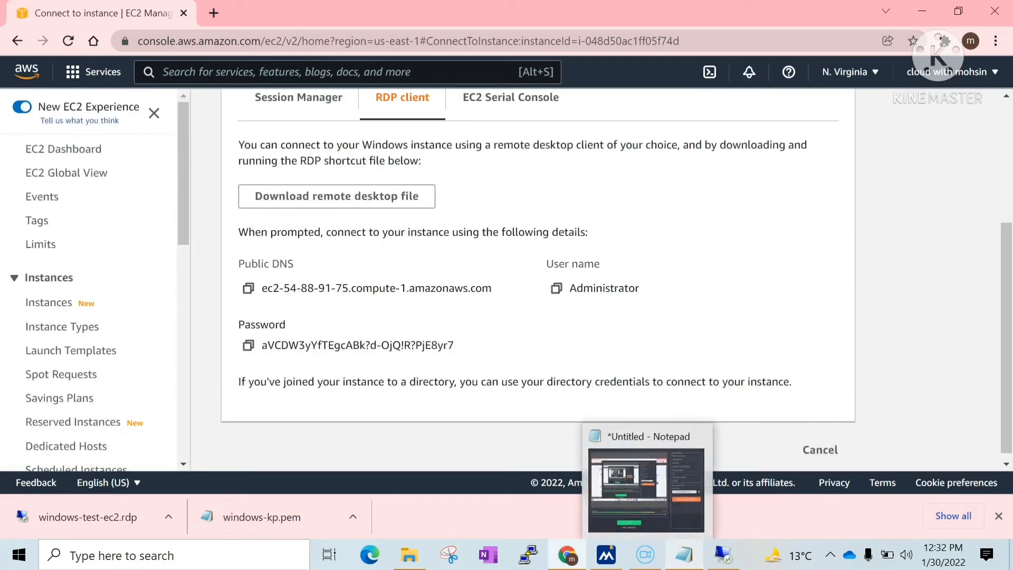
{"action": "left_click", "coordinate": [728, 561]}
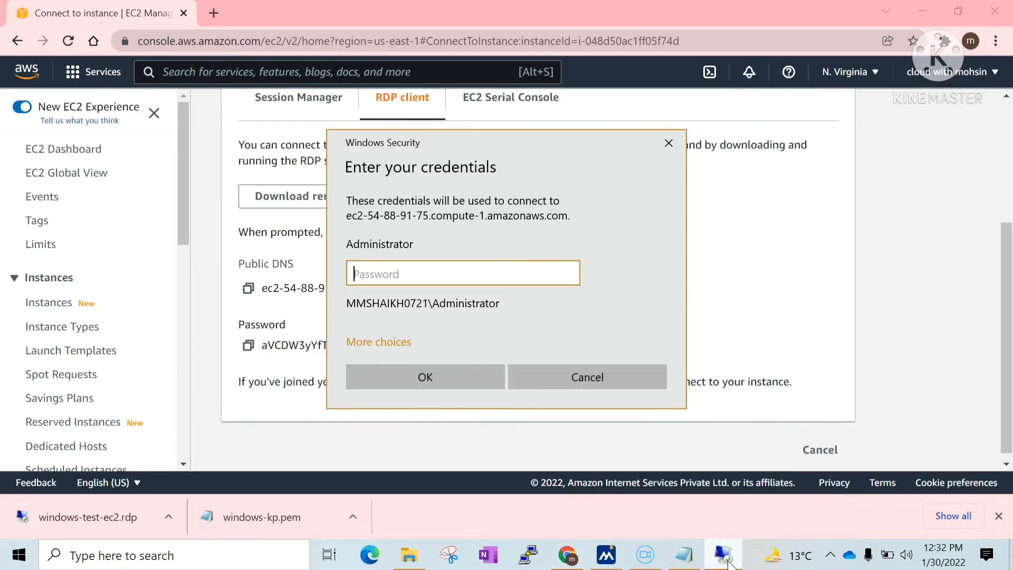
{"action": "key", "text": "ctrl+v"}
{"action": "left_click", "coordinate": [459, 379]}
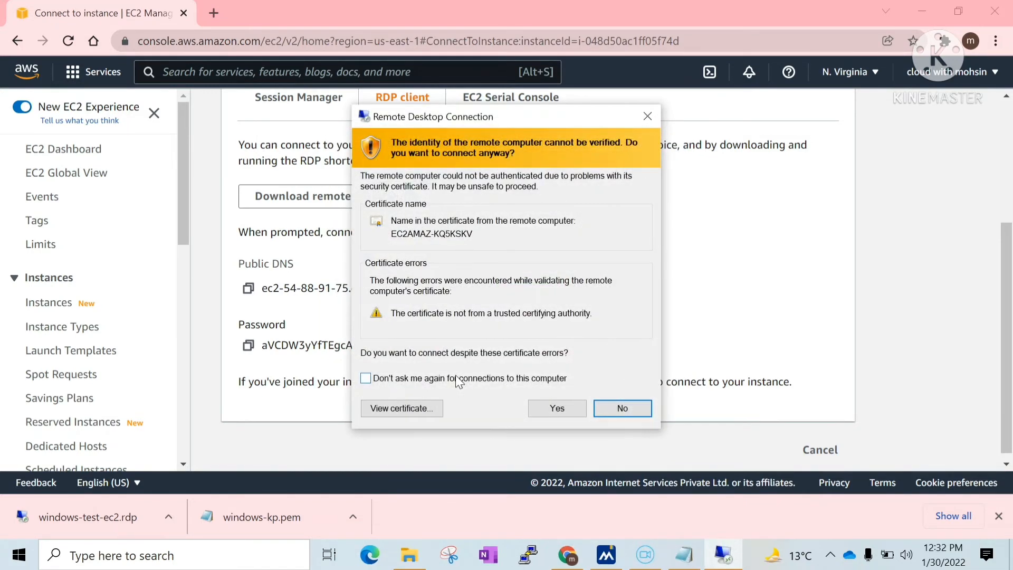
Step: Accept the untrusted certificate without further prompts for this computer, and allow the remote server to be discoverable on its network
{"action": "left_click", "coordinate": [451, 380]}
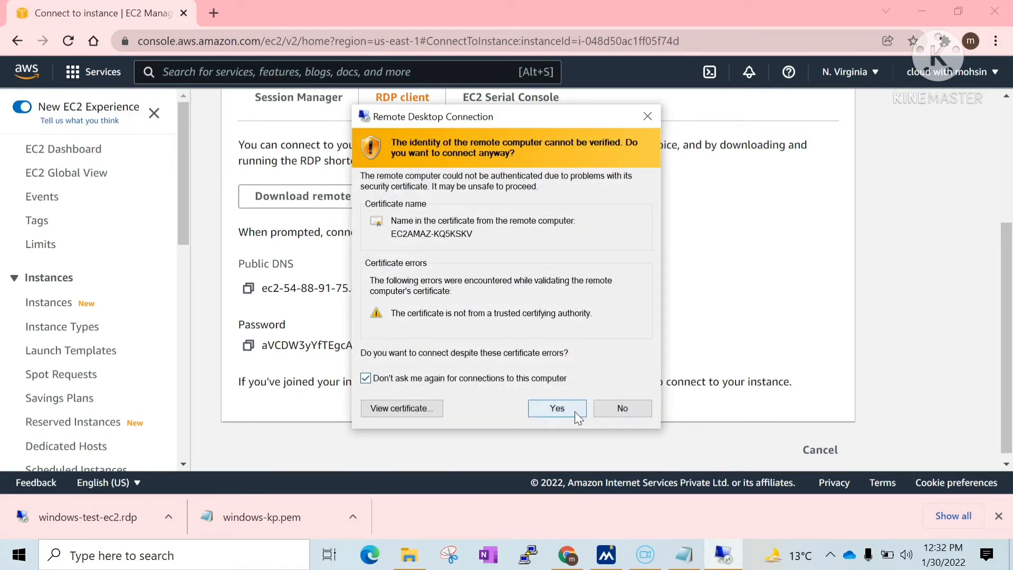
{"action": "left_click", "coordinate": [557, 409]}
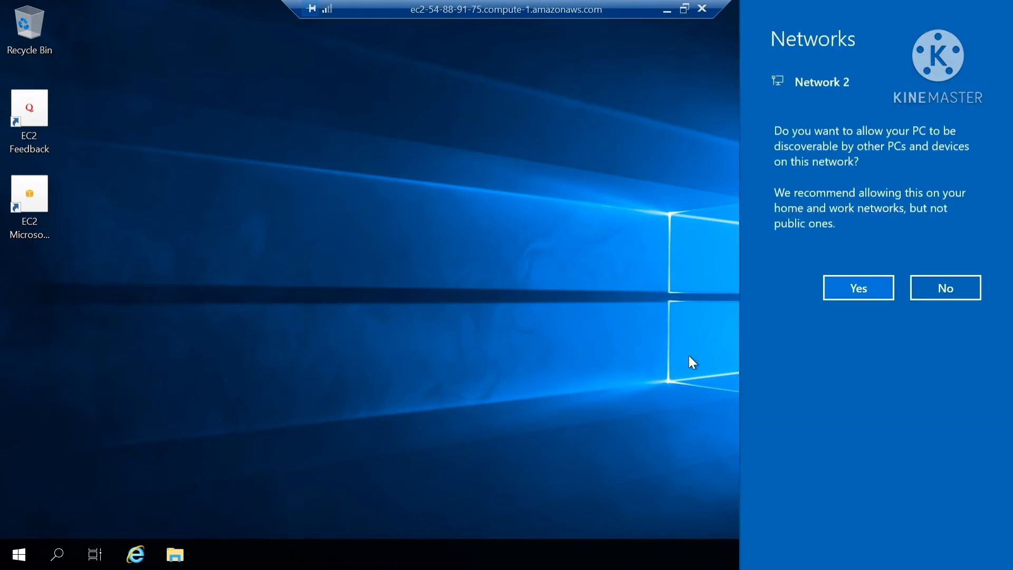
{"action": "left_click", "coordinate": [881, 290]}
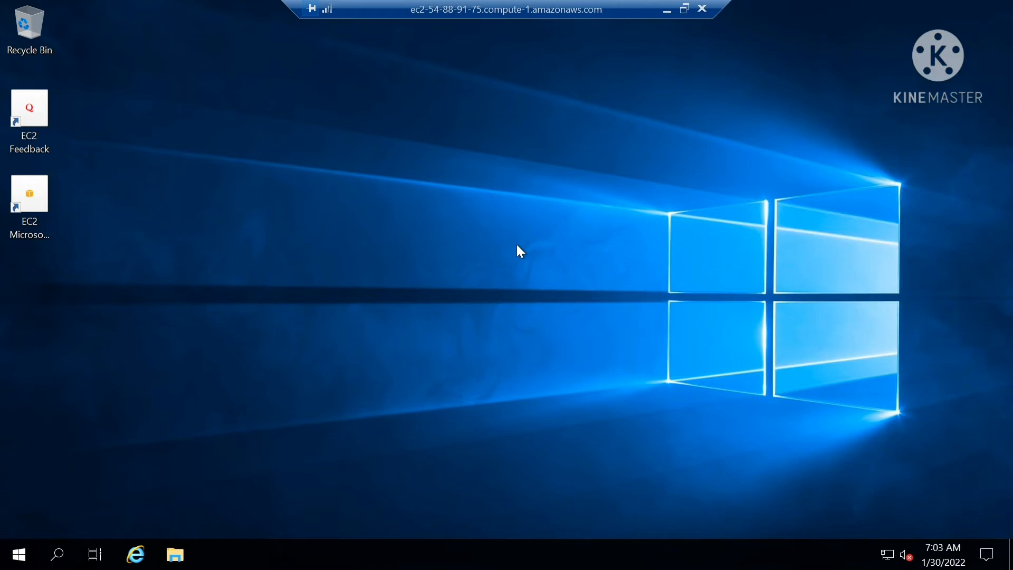
{"action": "right_click", "coordinate": [388, 190]}
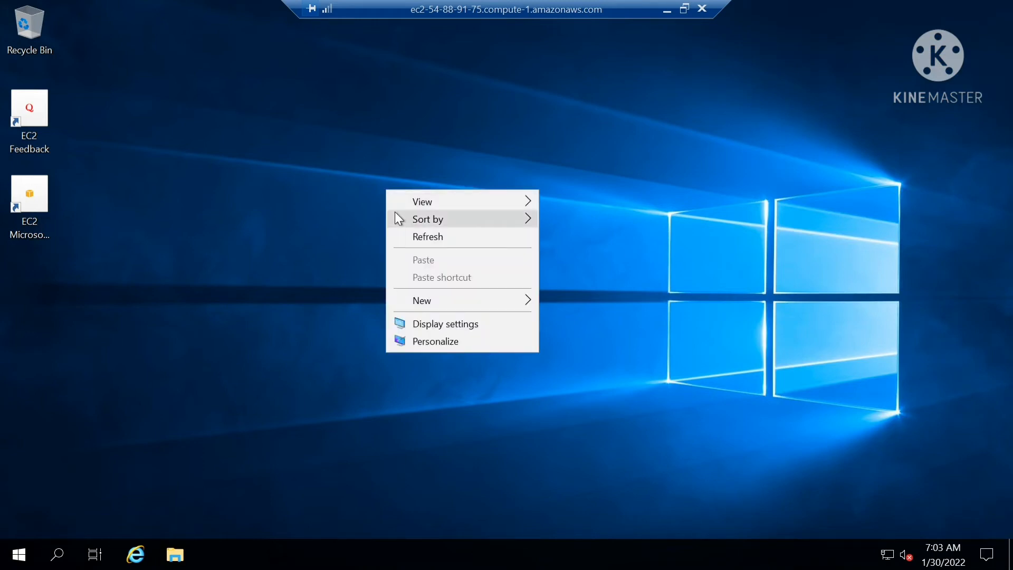
{"action": "left_click", "coordinate": [415, 237]}
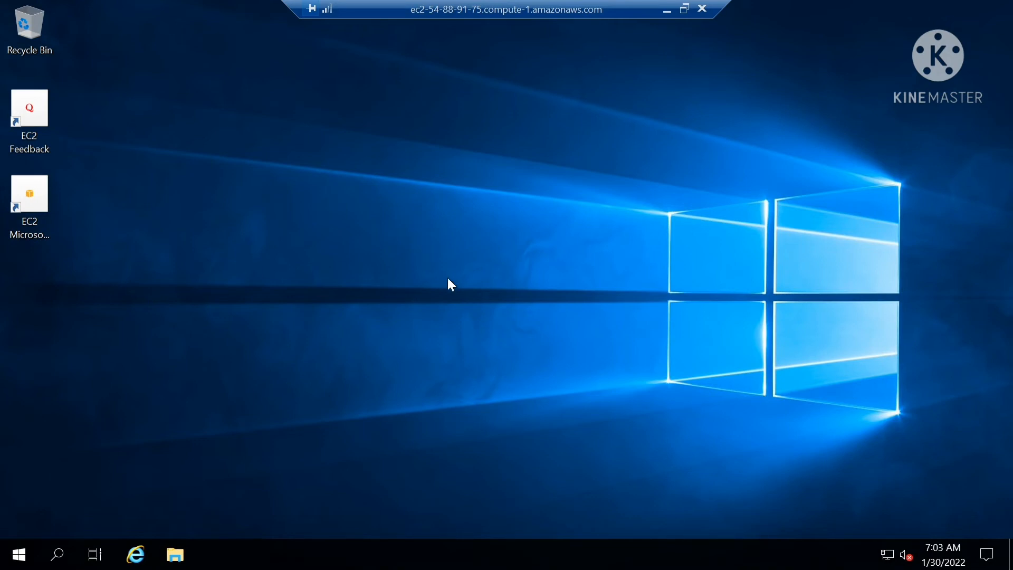
{"action": "right_click", "coordinate": [438, 243]}
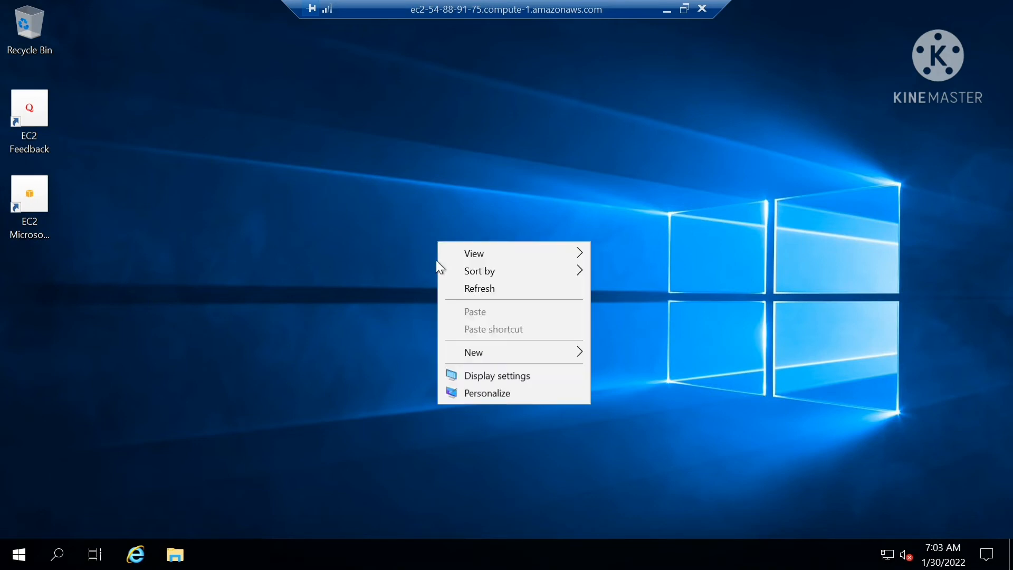
{"action": "left_click", "coordinate": [471, 291]}
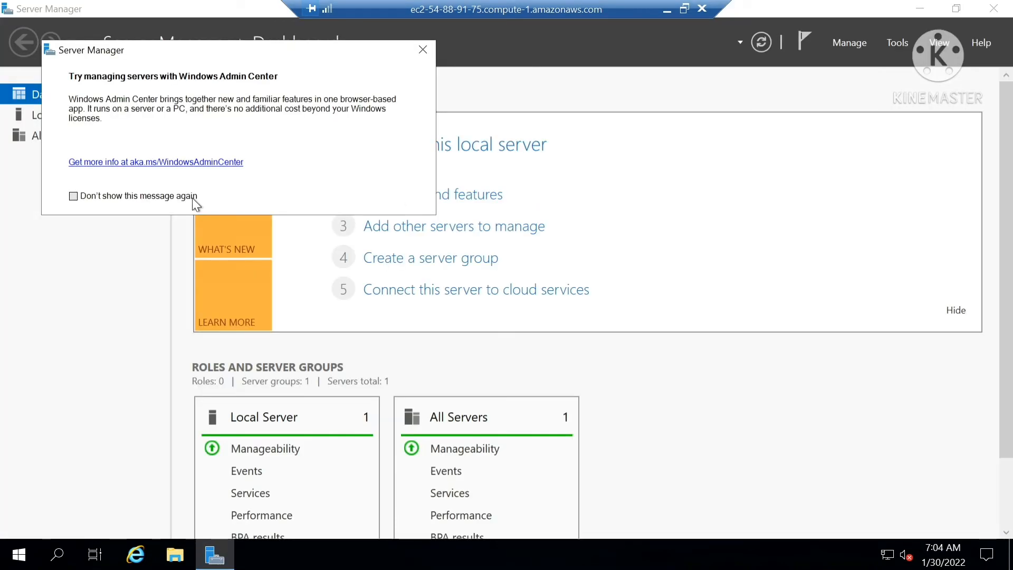
Step: Dismiss the Windows Admin Center message in Server Manager and keep it from showing again
{"action": "left_click", "coordinate": [192, 198]}
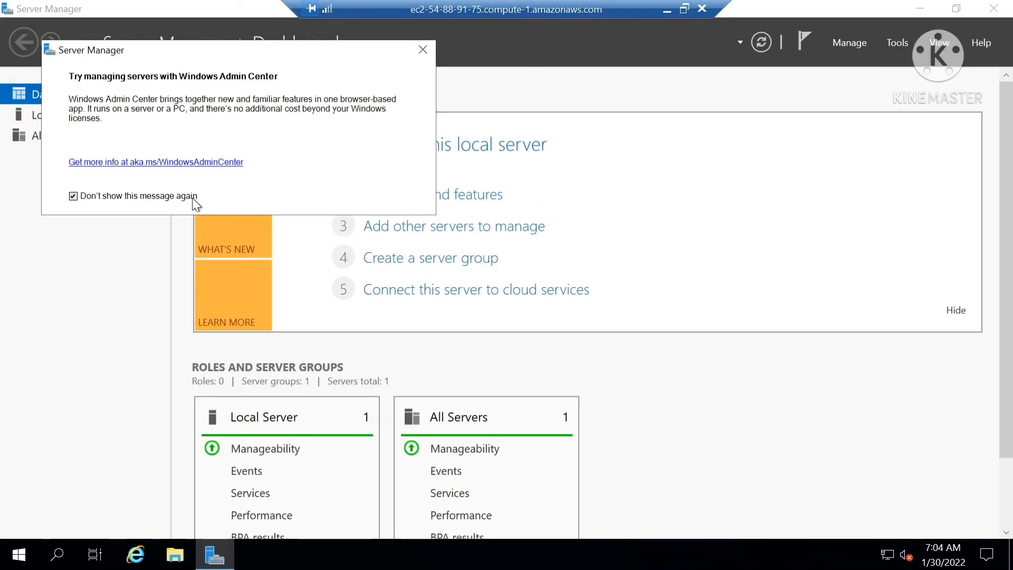
{"action": "left_click", "coordinate": [426, 48]}
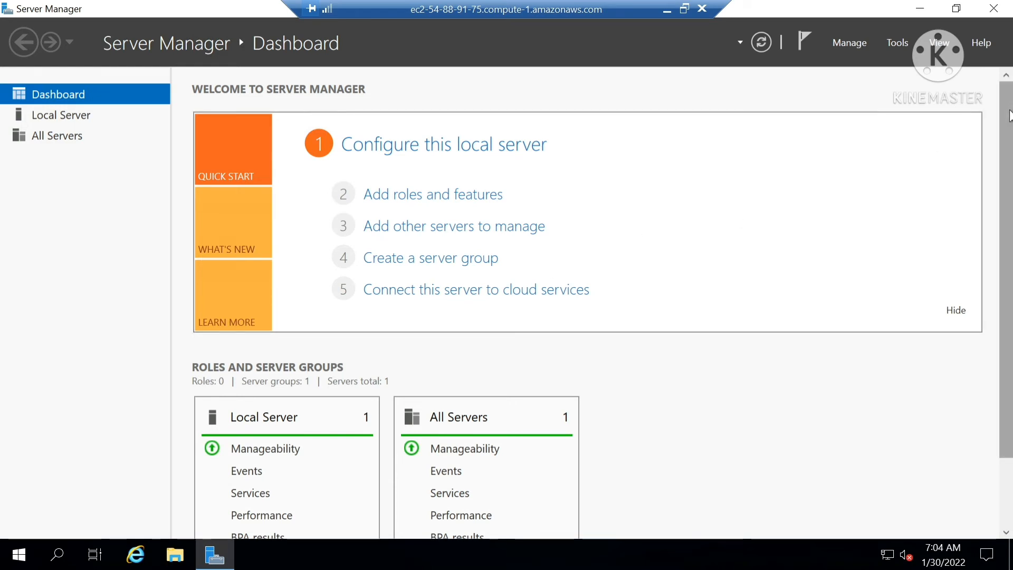
Step: Examine the Server Manager dashboard and the servers, volumes, disks and storage pools under File and Storage Services, and return to the dashboard
{"action": "left_click_drag", "start_coordinate": [1010, 111], "coordinate": [1008, 74]}
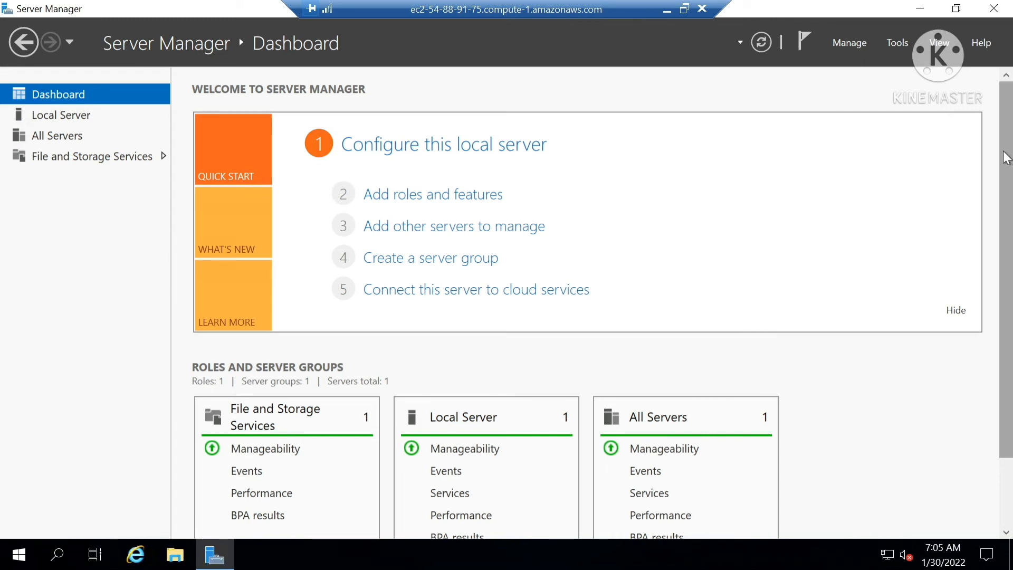
{"action": "scroll", "coordinate": [1011, 259], "scroll_direction": "down", "scroll_amount": 3}
{"action": "scroll", "coordinate": [1011, 241], "scroll_direction": "up", "scroll_amount": 3}
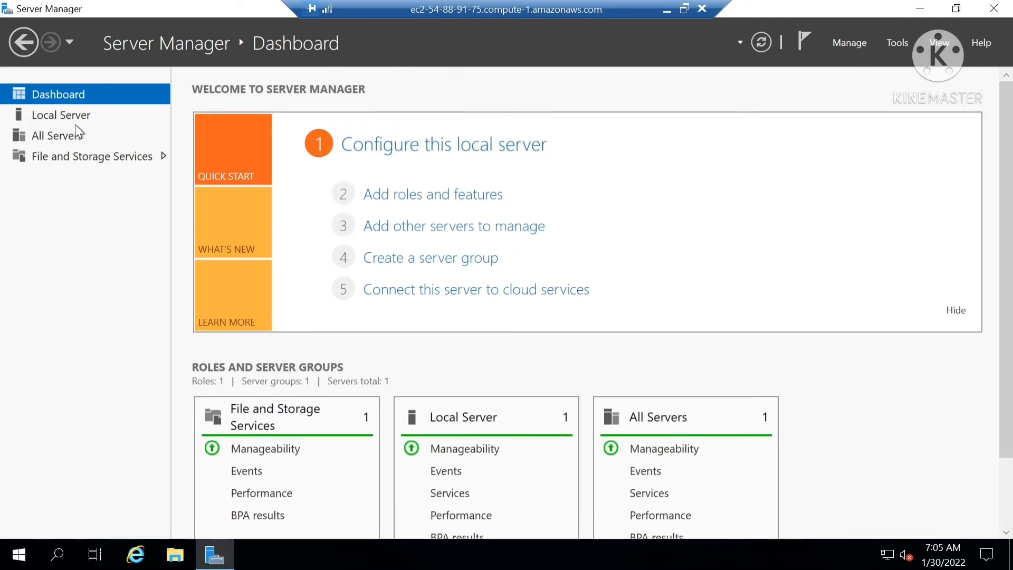
{"action": "left_click", "coordinate": [70, 158]}
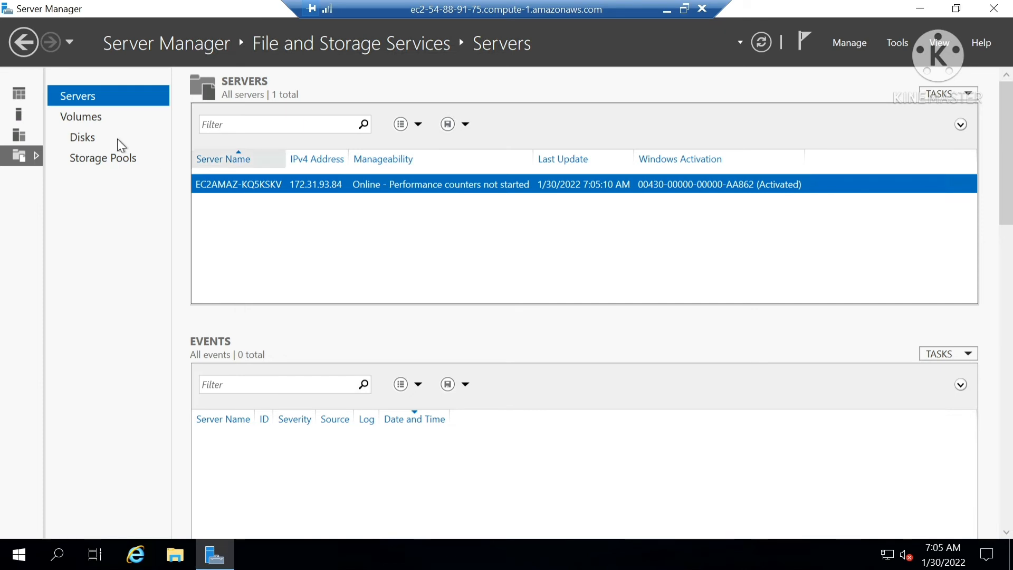
{"action": "left_click", "coordinate": [89, 117]}
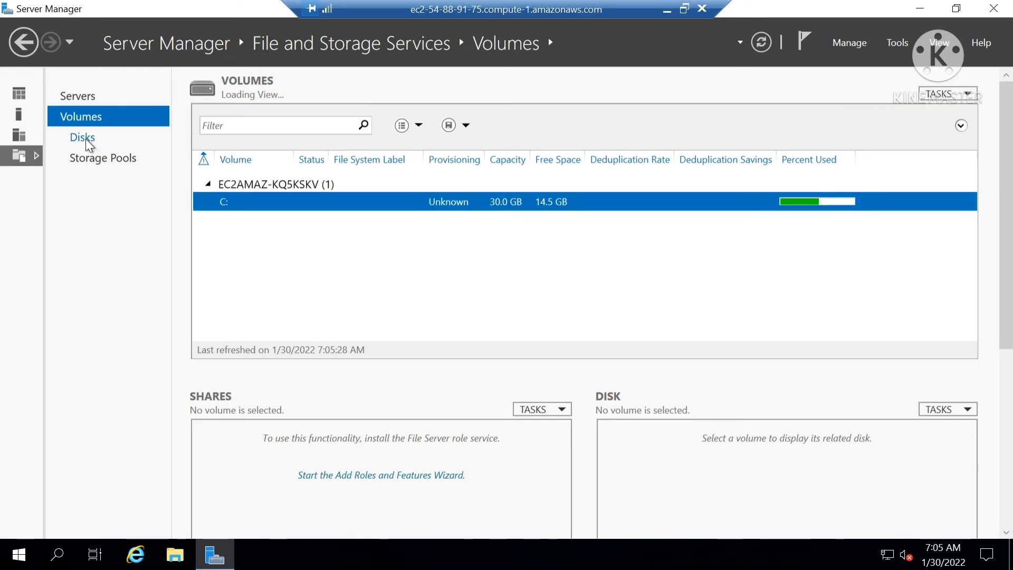
{"action": "left_click", "coordinate": [85, 138]}
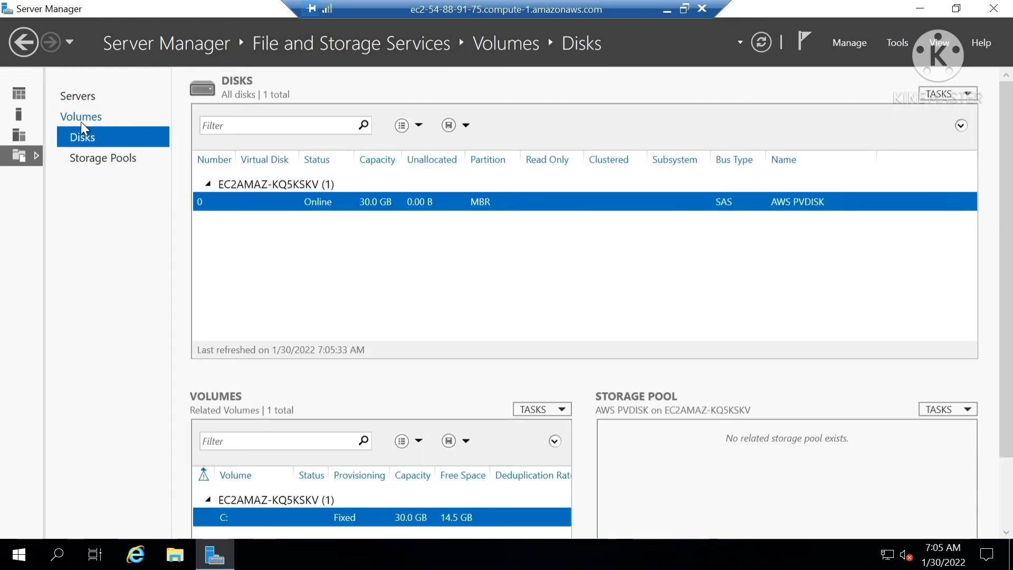
{"action": "left_click", "coordinate": [81, 120]}
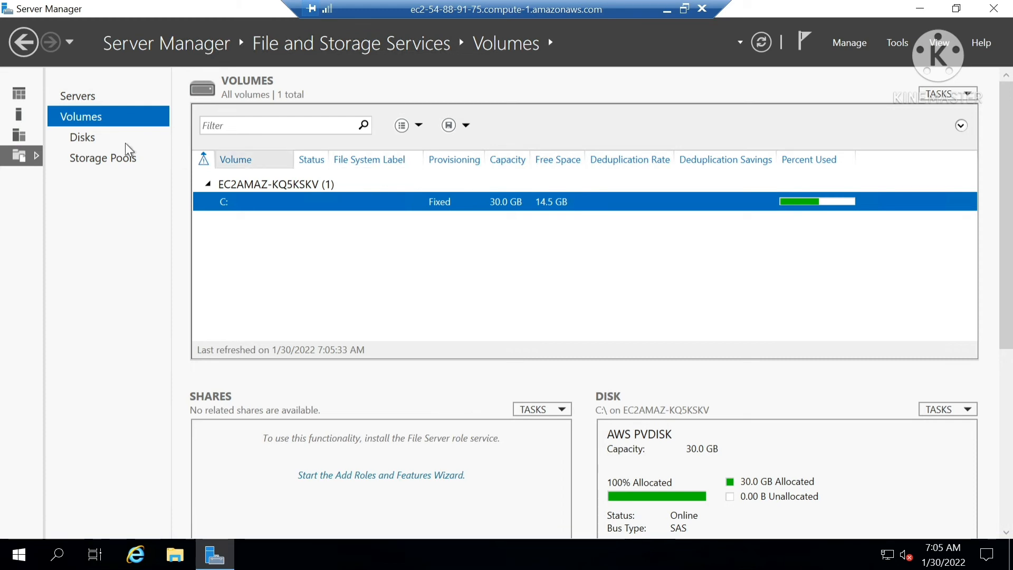
{"action": "left_click", "coordinate": [84, 137]}
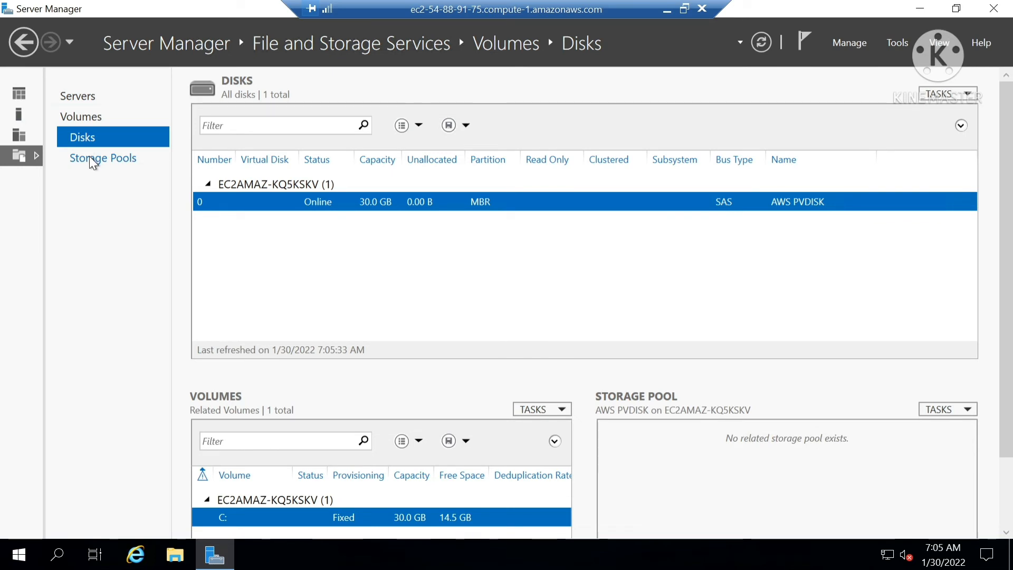
{"action": "left_click", "coordinate": [93, 159]}
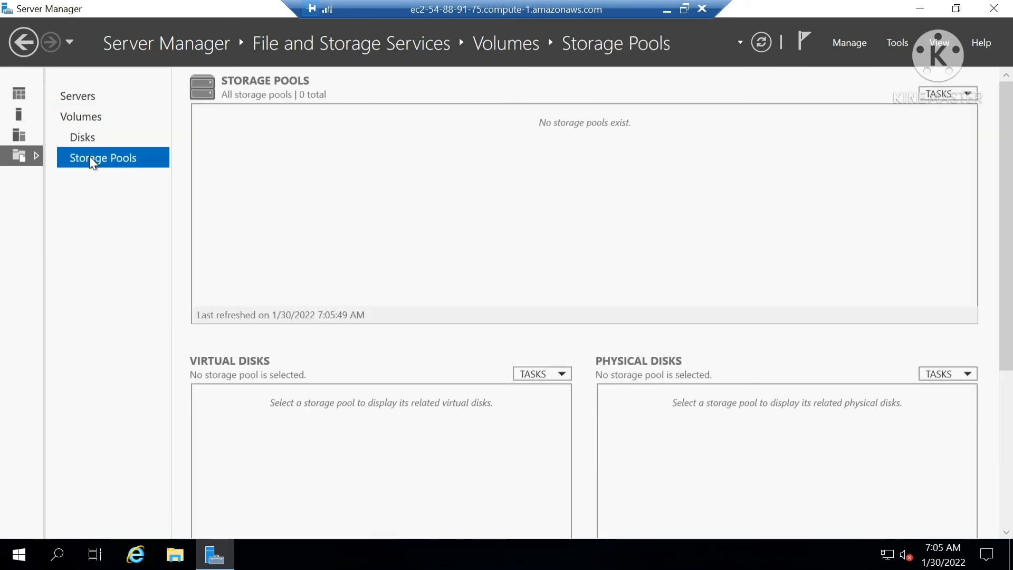
{"action": "left_click", "coordinate": [20, 95]}
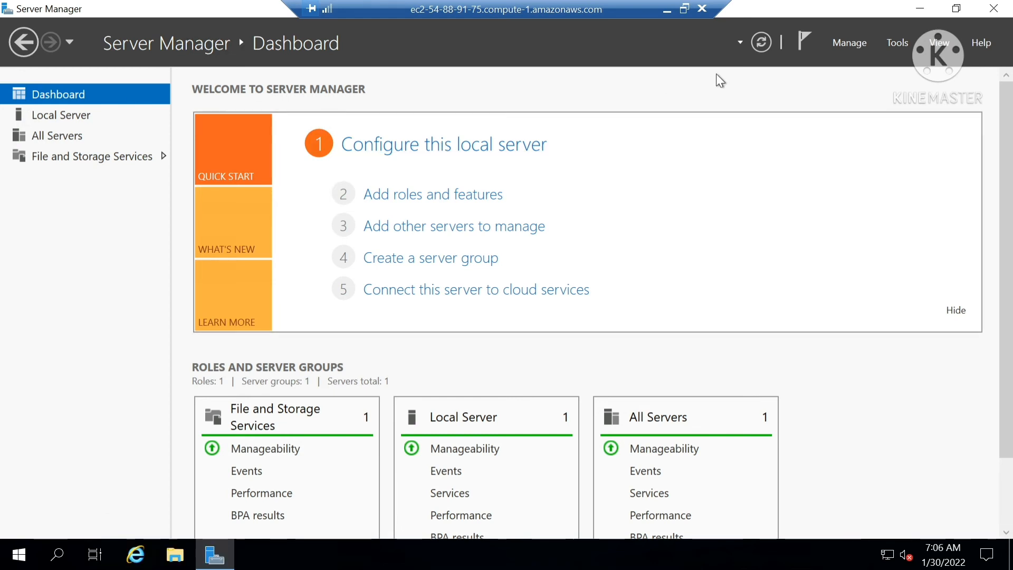
Step: Start adding roles and features with a role-based or feature-based installation on the Windows Server 2019 Datacenter machine from the server pool
{"action": "left_click", "coordinate": [847, 43]}
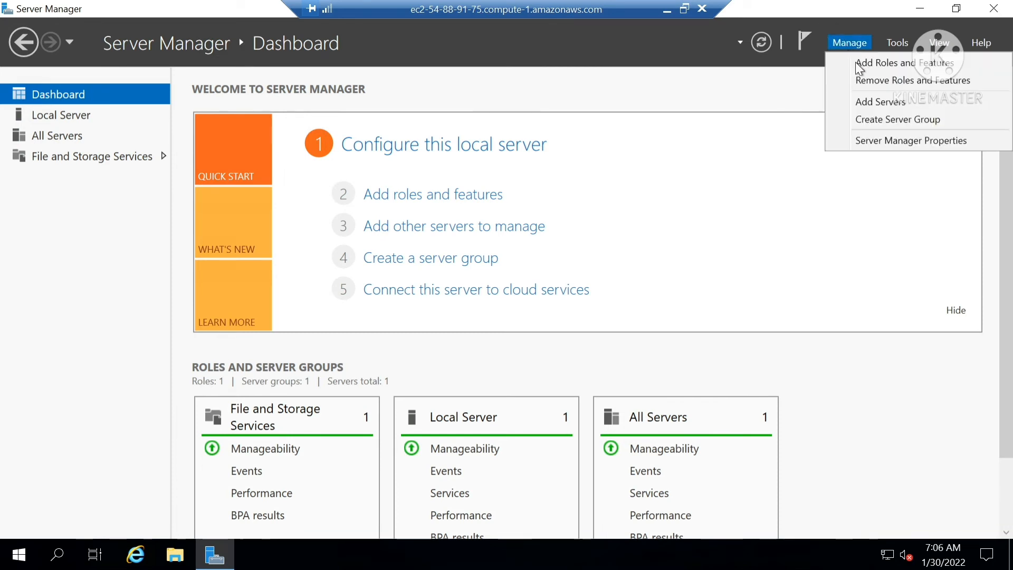
{"action": "left_click", "coordinate": [856, 63]}
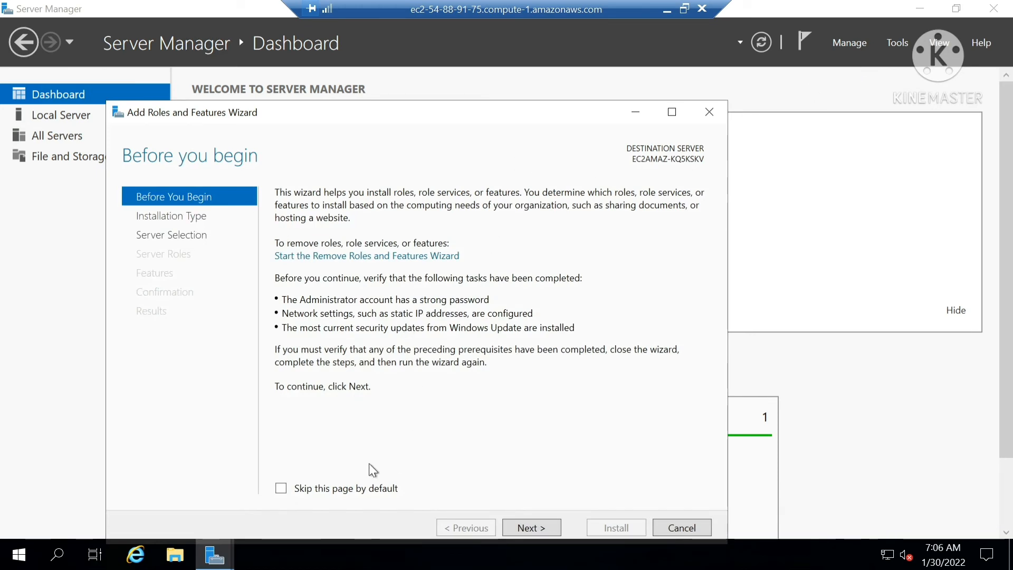
{"action": "left_click", "coordinate": [540, 530]}
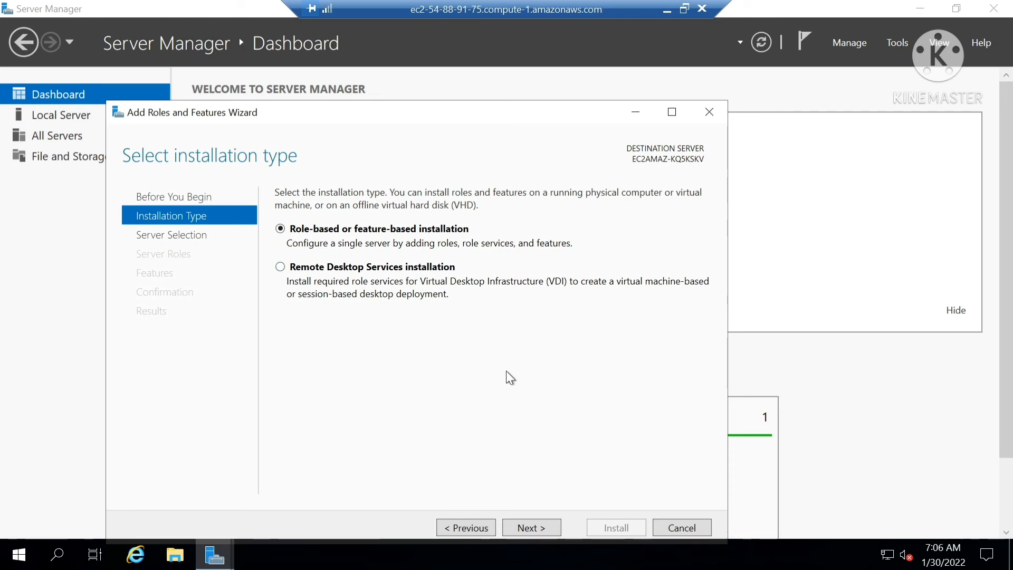
{"action": "left_click", "coordinate": [535, 525]}
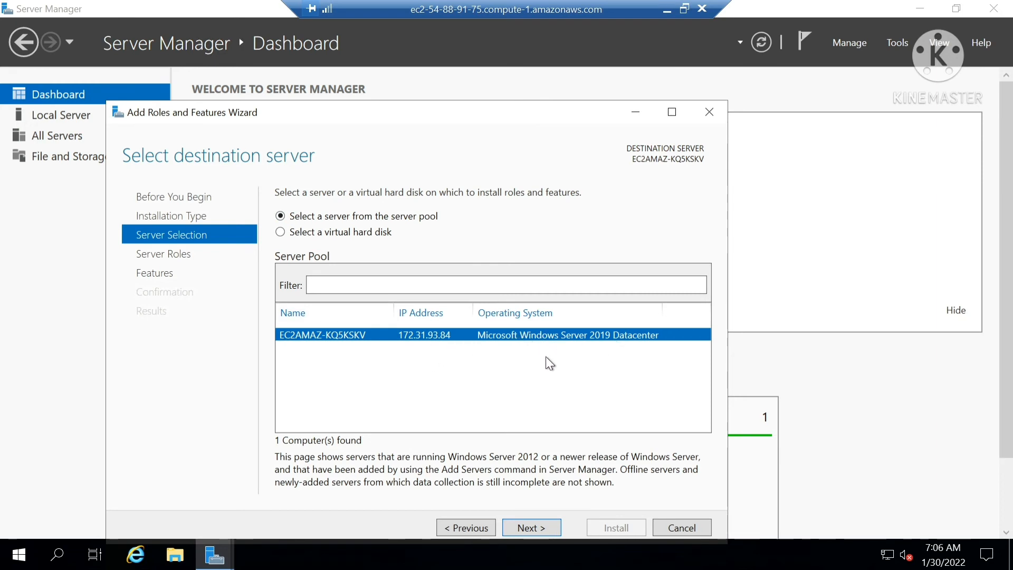
{"action": "left_click", "coordinate": [551, 523]}
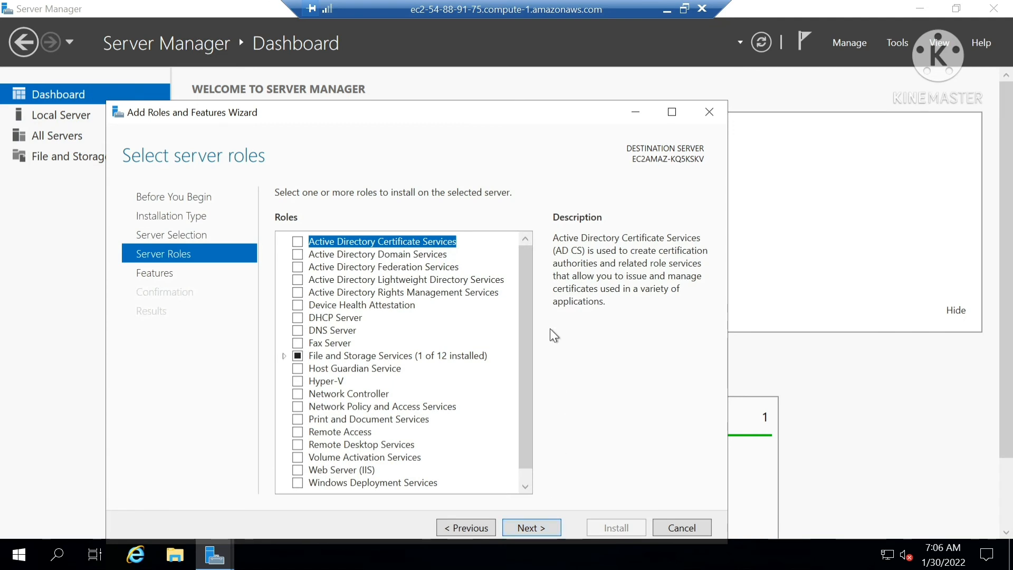
Step: Select the Web Server (IIS) role and add its required features, including the management tools
{"action": "scroll", "coordinate": [520, 342], "scroll_direction": "down", "scroll_amount": 1}
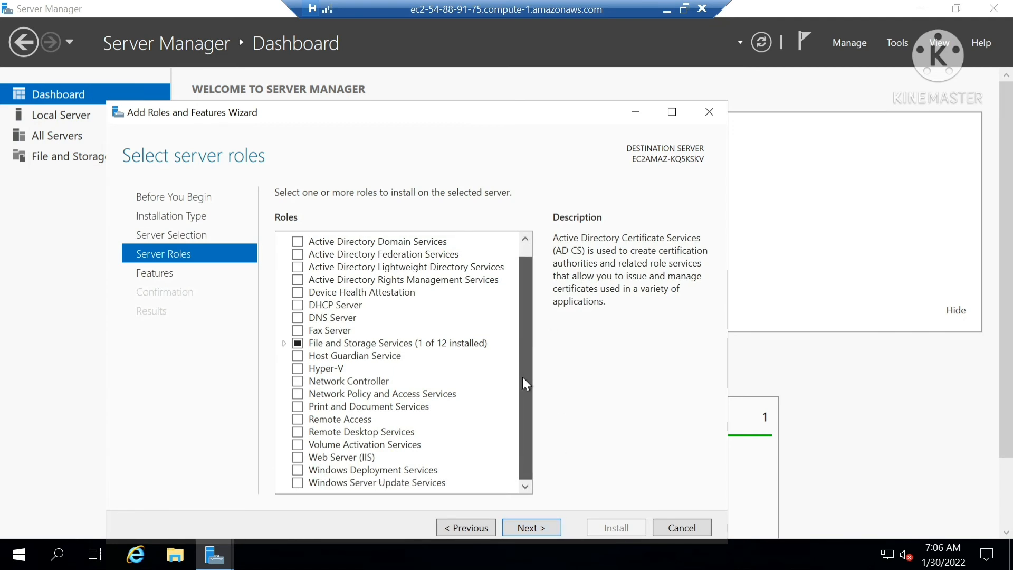
{"action": "left_click", "coordinate": [299, 459]}
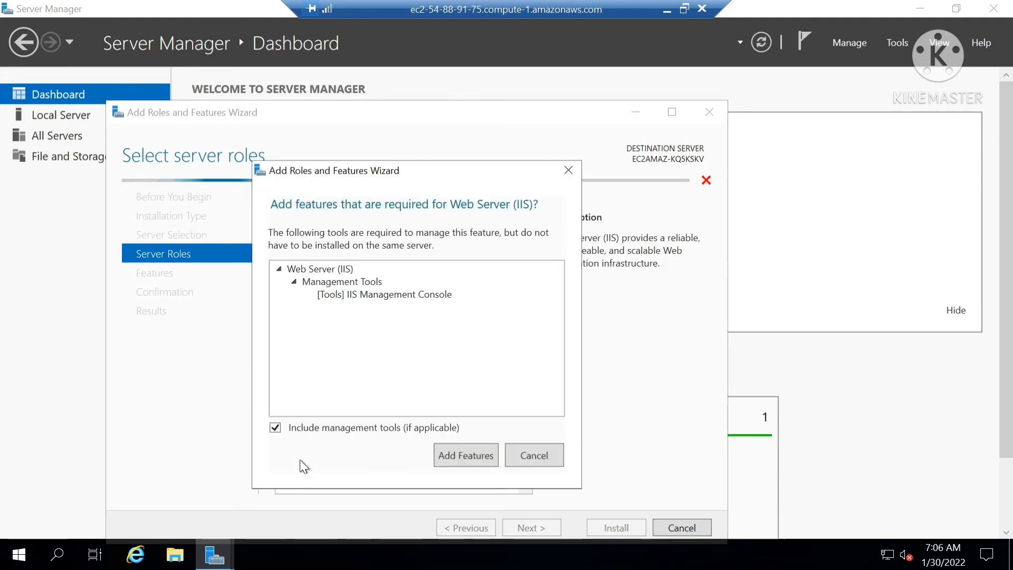
{"action": "left_click", "coordinate": [471, 458]}
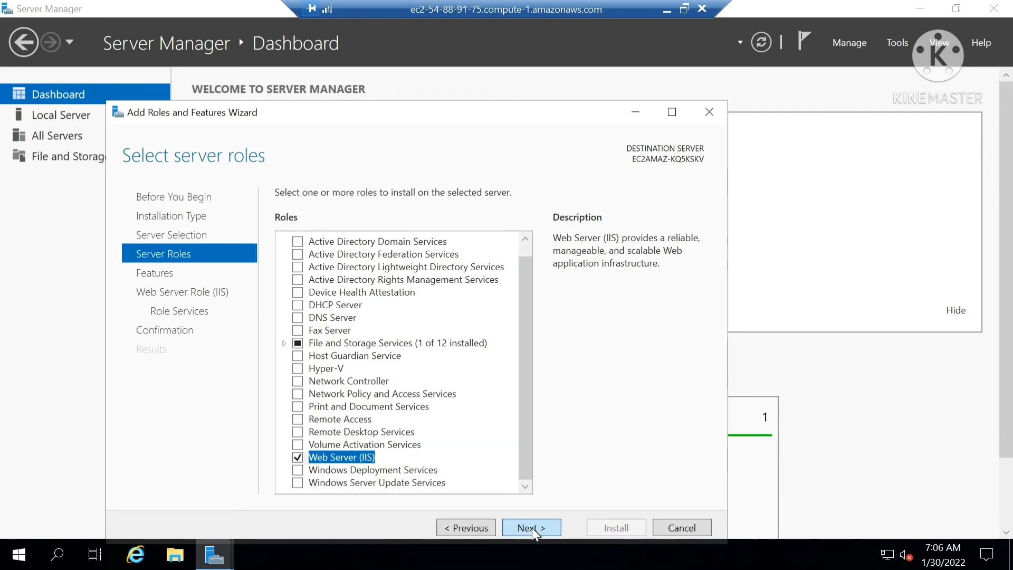
Step: Install the Web Server (IIS) role with the default features and role services, and close the wizard once the installation finishes
{"action": "left_click", "coordinate": [532, 528]}
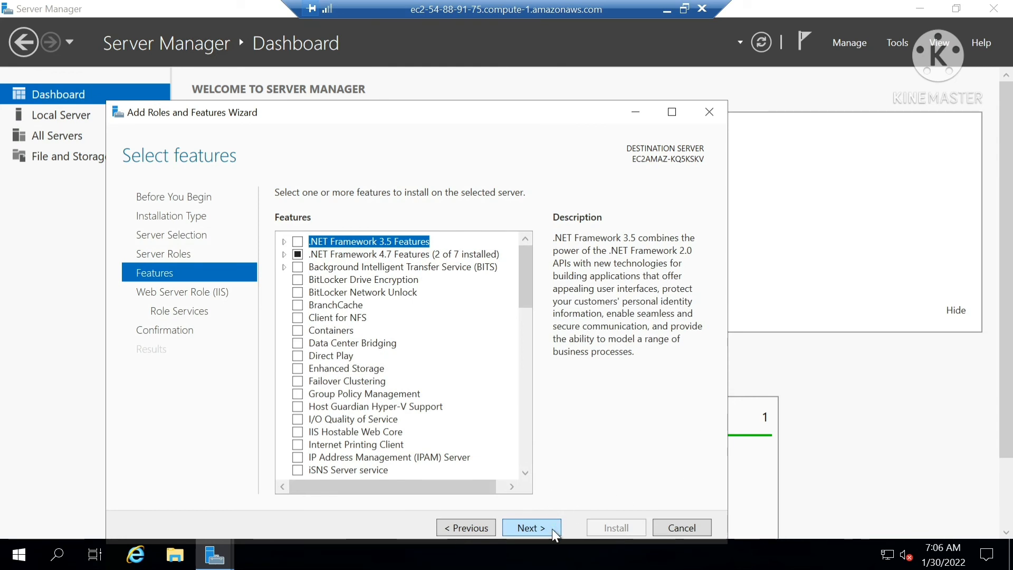
{"action": "left_click", "coordinate": [552, 526]}
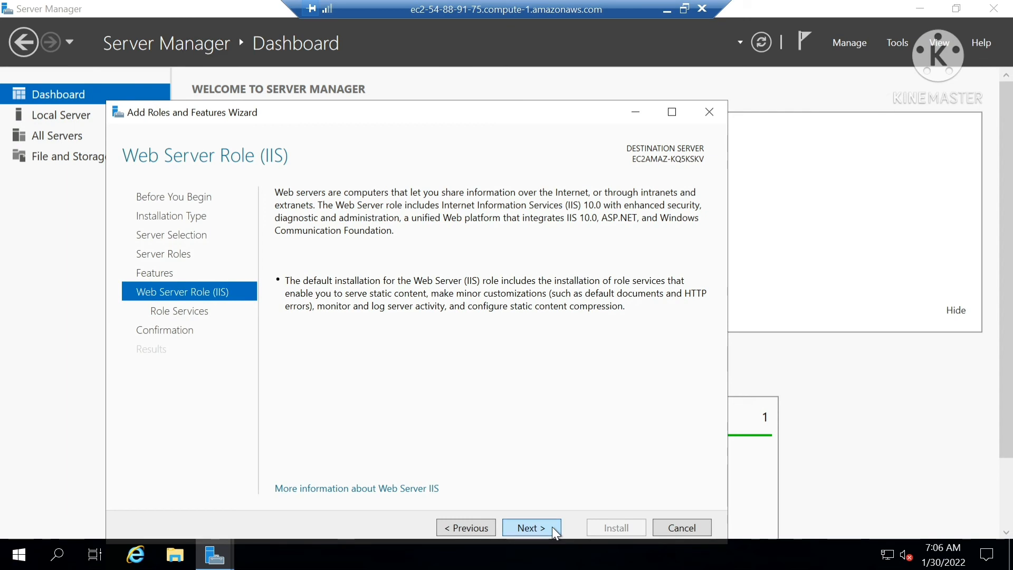
{"action": "left_click", "coordinate": [552, 526]}
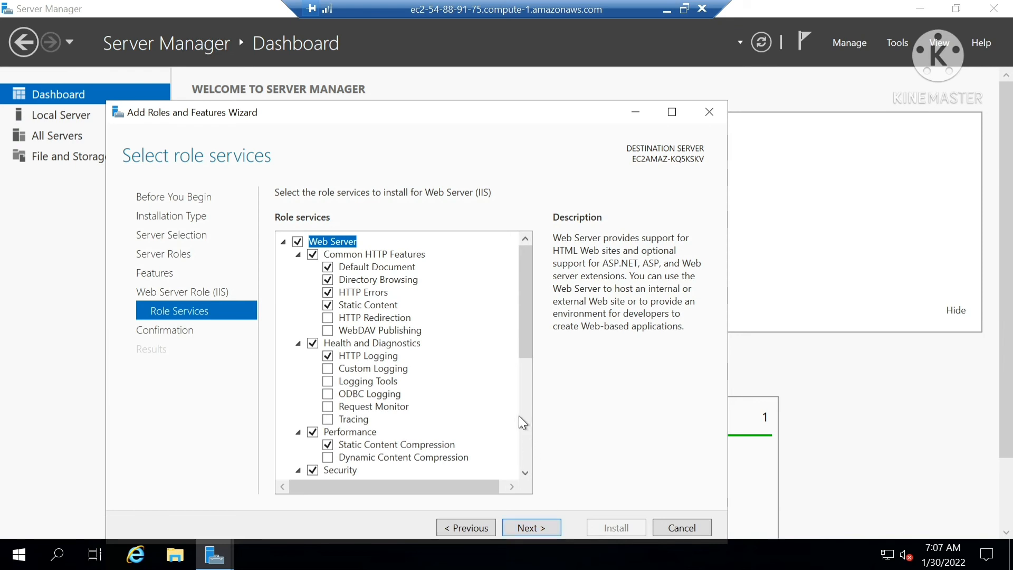
{"action": "left_click", "coordinate": [544, 527]}
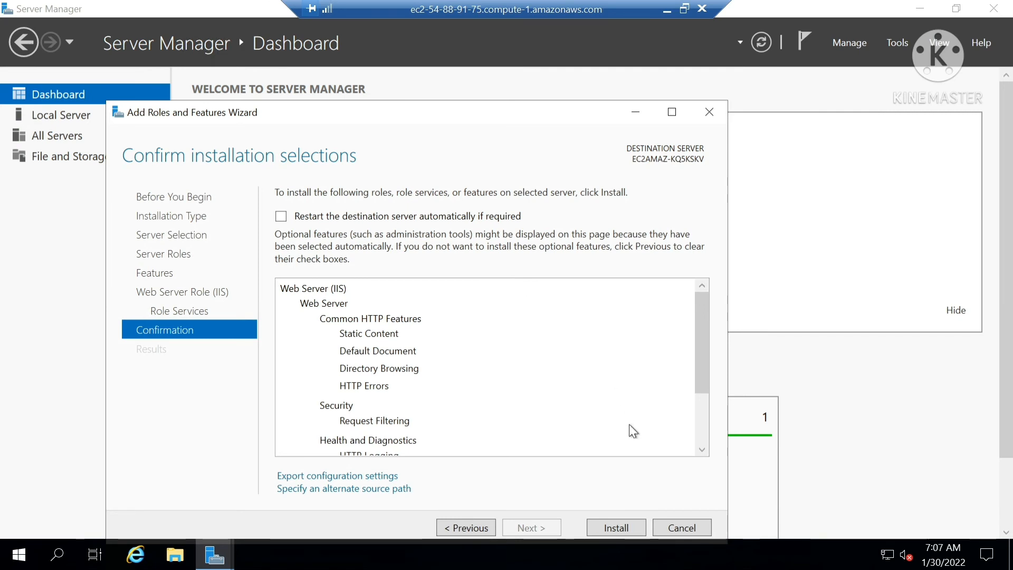
{"action": "left_click", "coordinate": [615, 527]}
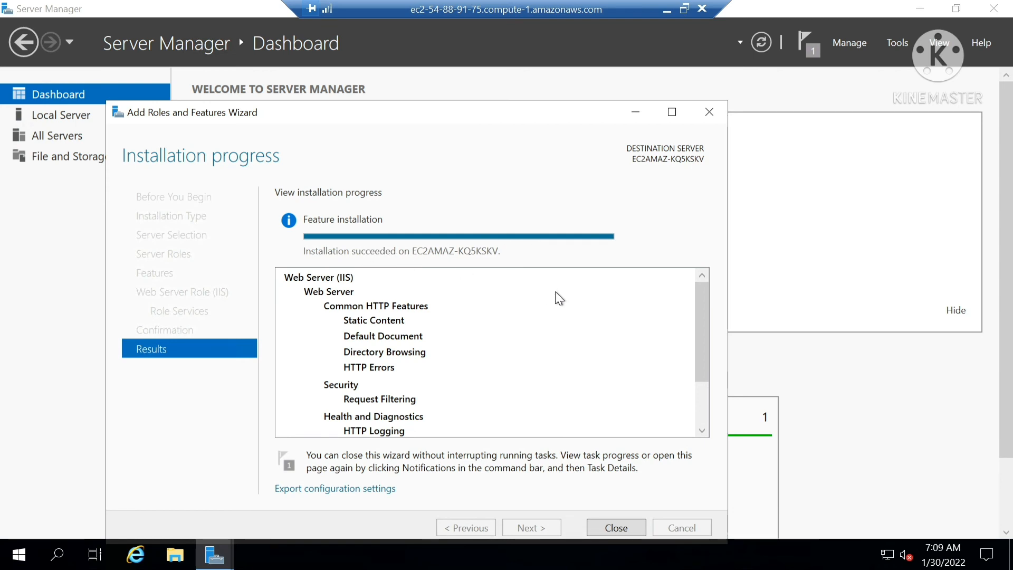
{"action": "left_click", "coordinate": [617, 528]}
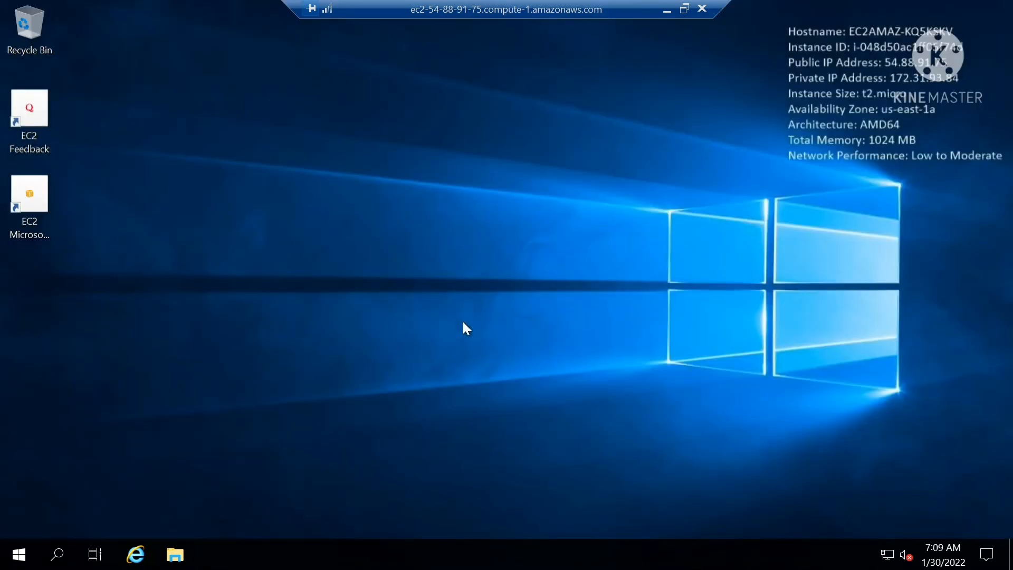
Step: Open Internet Explorer on the server, postpone its setup, and view the IIS start page at localhost in a maximized window
{"action": "left_click", "coordinate": [136, 564]}
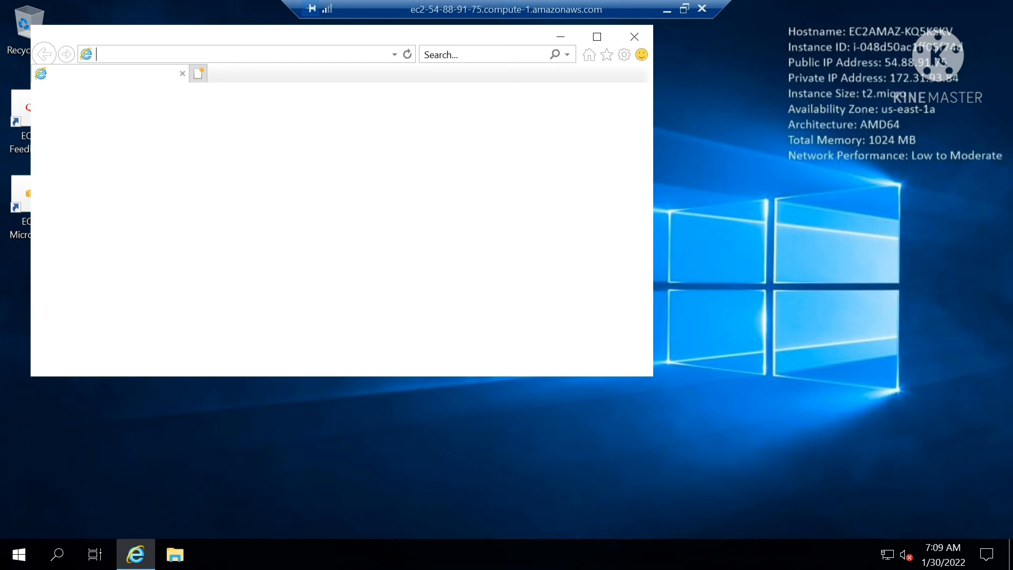
{"action": "type", "text": "lo"}
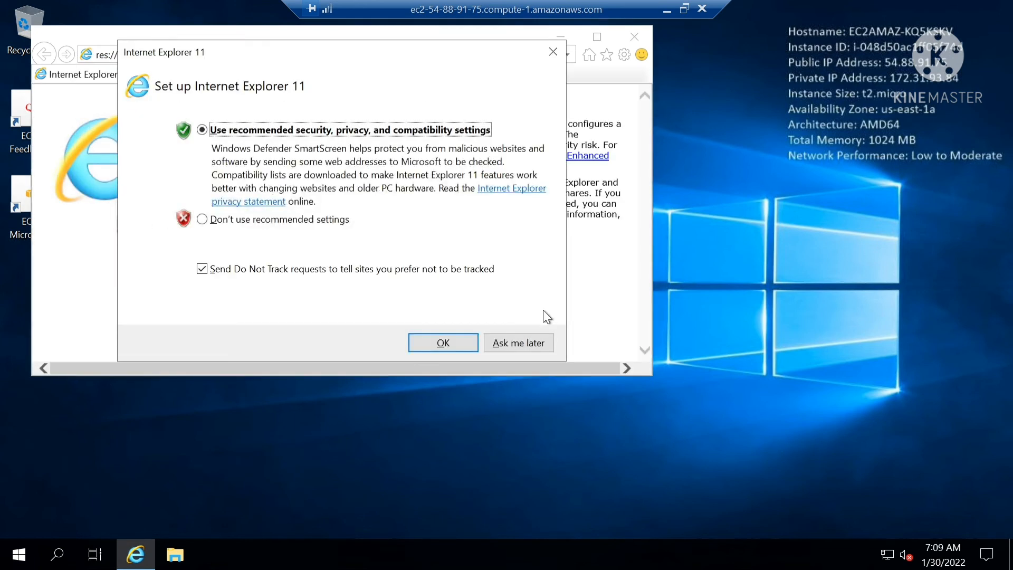
{"action": "left_click", "coordinate": [522, 342]}
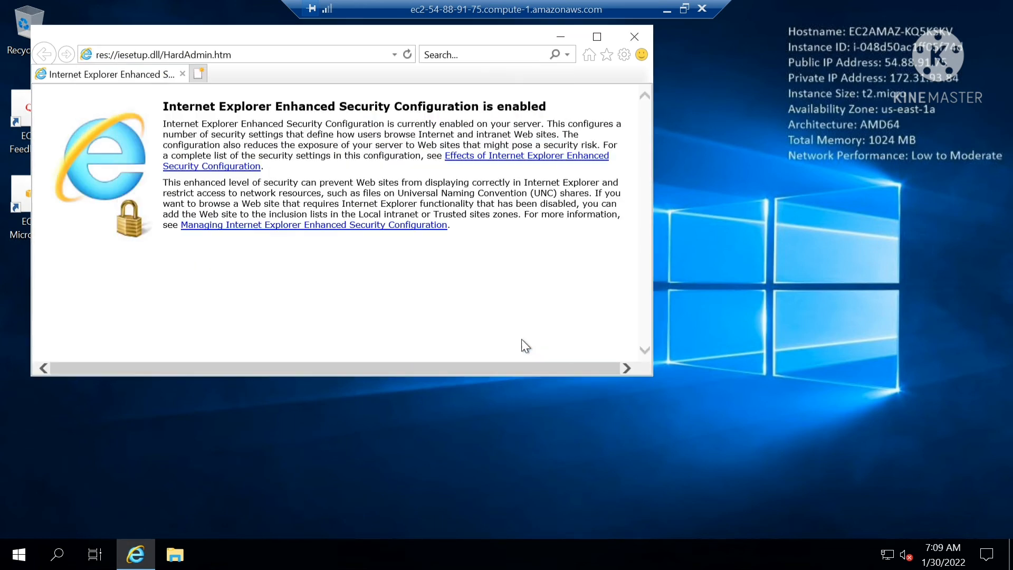
{"action": "left_click", "coordinate": [254, 48]}
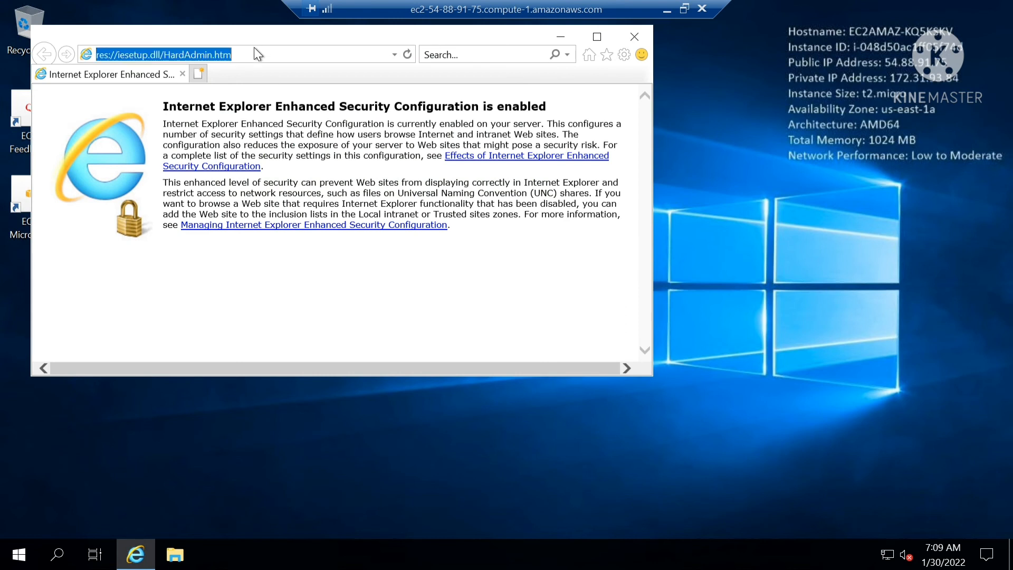
{"action": "type", "text": "localh"}
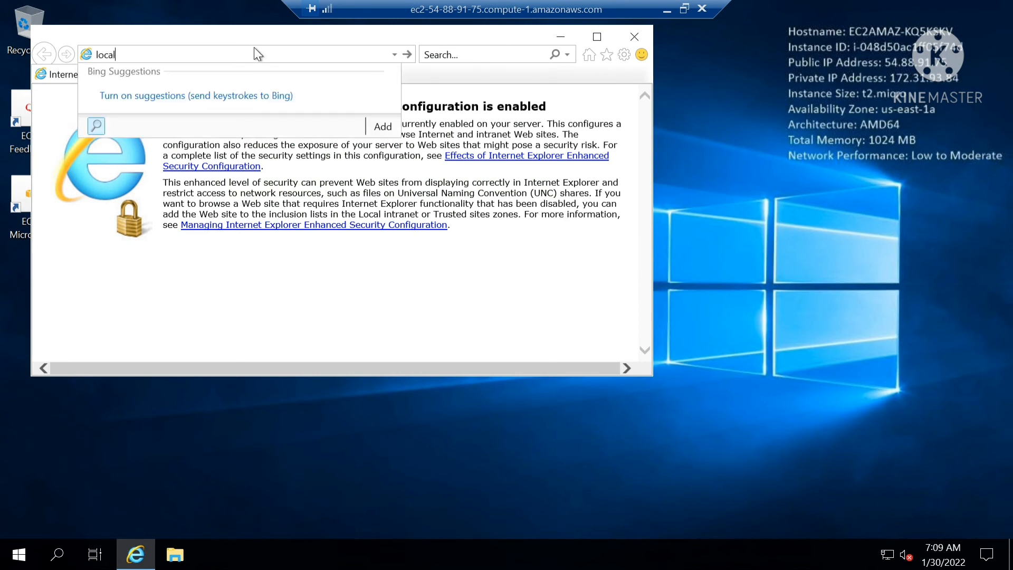
{"action": "type", "text": "ost"}
{"action": "key", "text": "Return"}
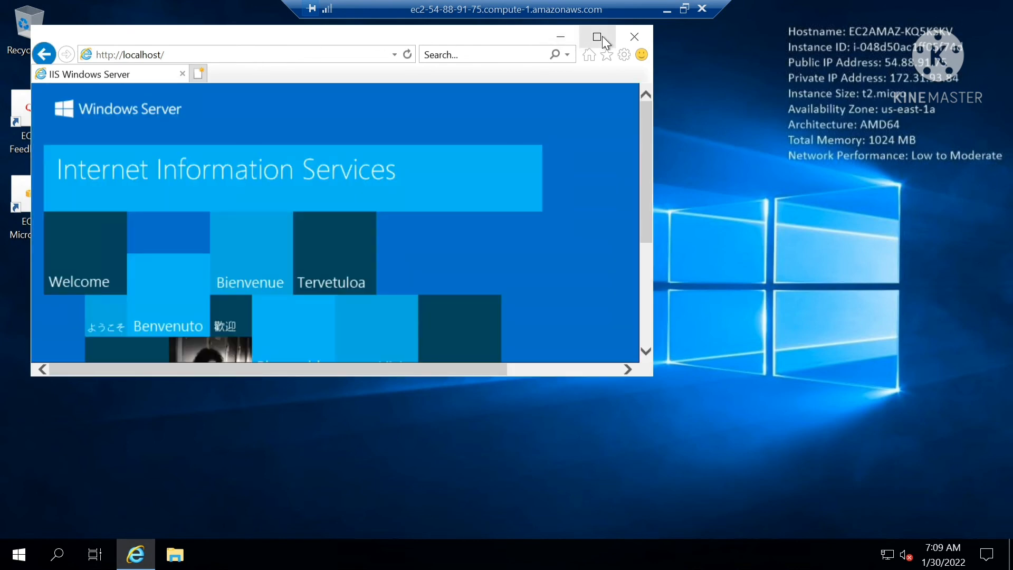
{"action": "left_click", "coordinate": [597, 37]}
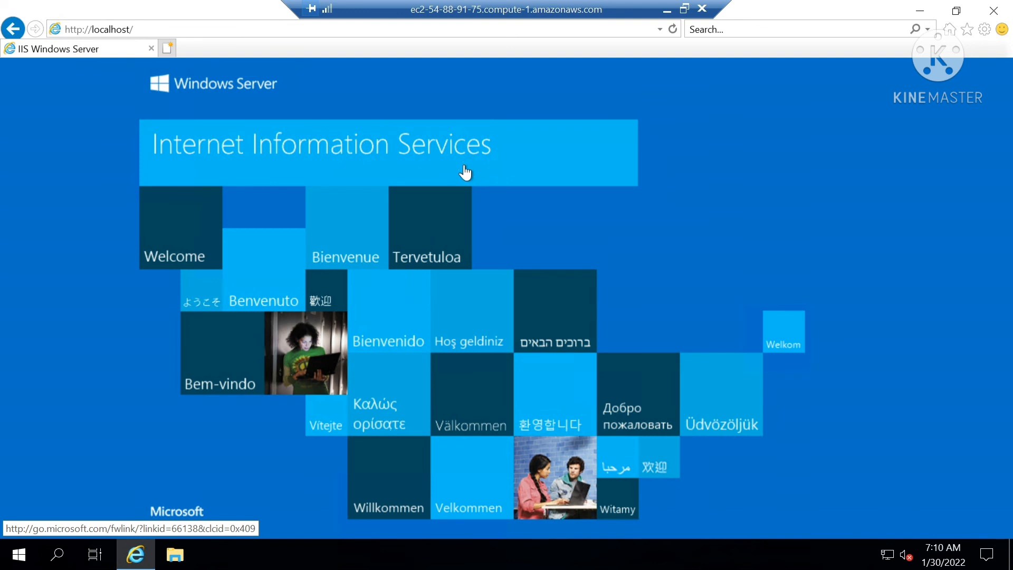
Step: Follow the Welcome tile on the IIS start page and look over the IIS.NET home page
{"action": "left_click", "coordinate": [190, 244]}
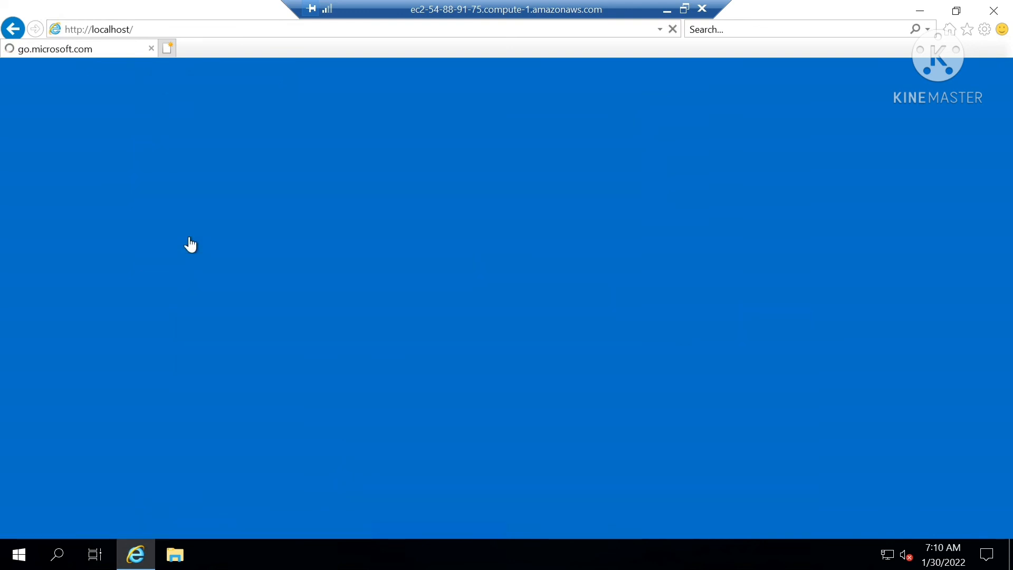
{"action": "left_click", "coordinate": [650, 138]}
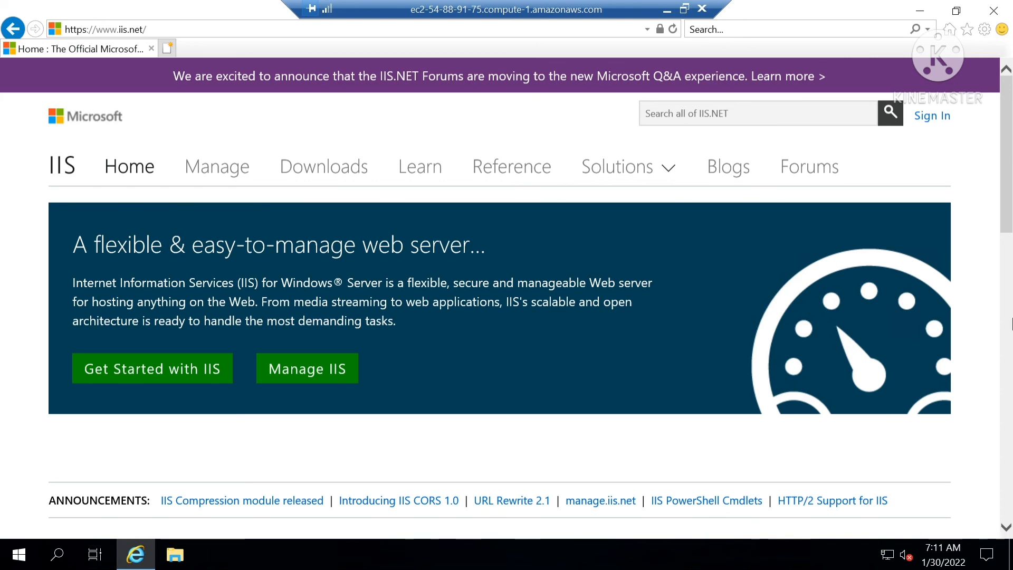
{"action": "left_click", "coordinate": [1012, 318]}
{"action": "left_click_drag", "start_coordinate": [1006, 267], "coordinate": [994, 28]}
Step: Minimize the remote desktop session, open a blank Chrome tab, and return to the Instances list in the EC2 console
{"action": "left_click", "coordinate": [667, 9]}
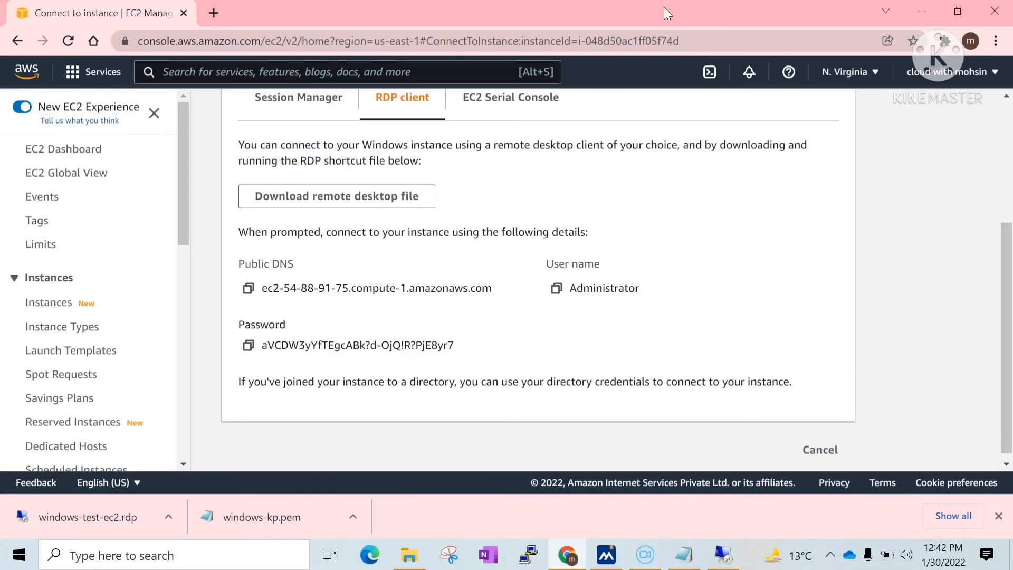
{"action": "left_click_drag", "start_coordinate": [1010, 259], "coordinate": [1011, 90]}
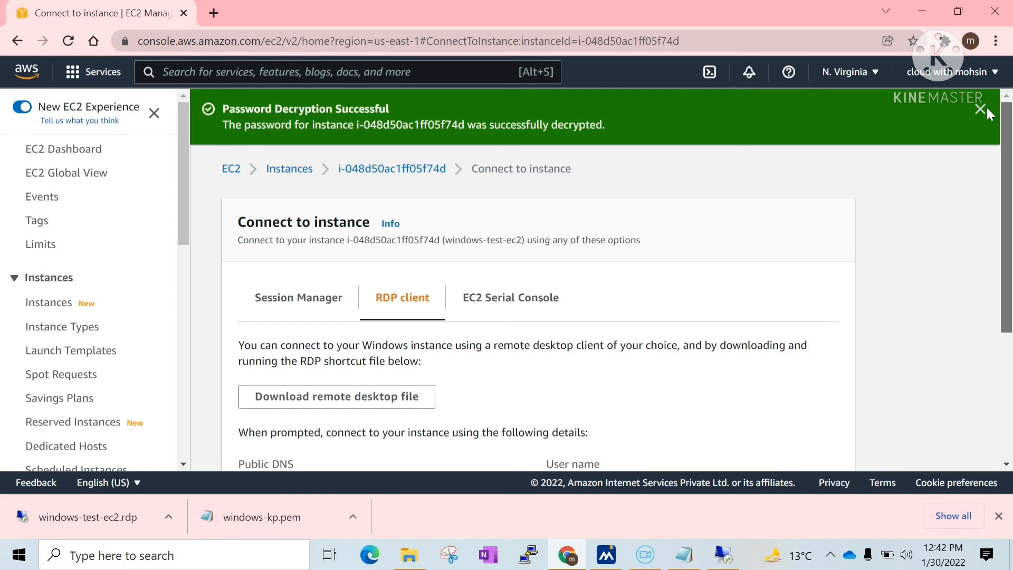
{"action": "left_click", "coordinate": [213, 12]}
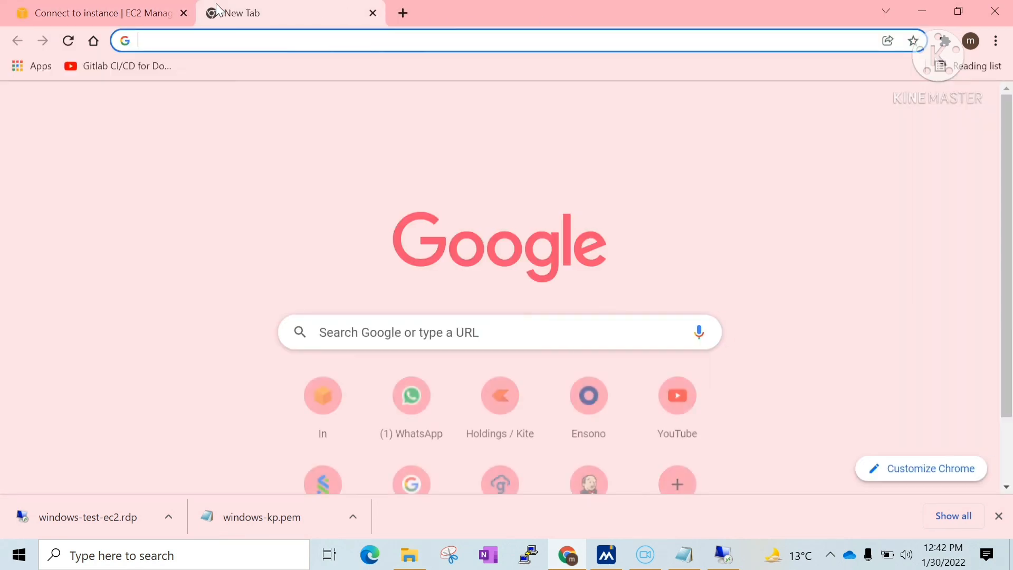
{"action": "left_click", "coordinate": [101, 13]}
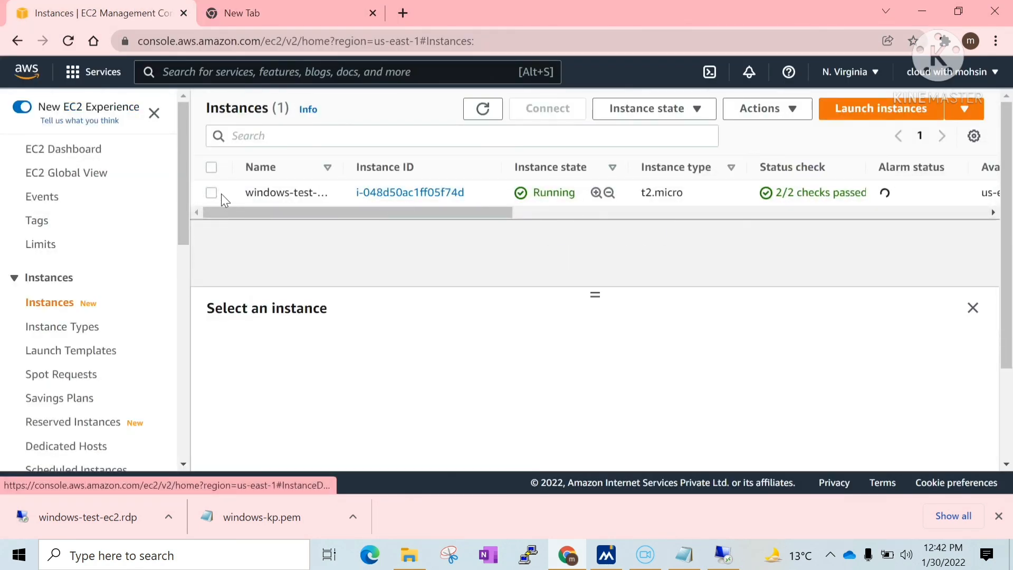
Step: Terminate the windows-test-ec2 instance and dismiss the success notification
{"action": "left_click", "coordinate": [212, 194]}
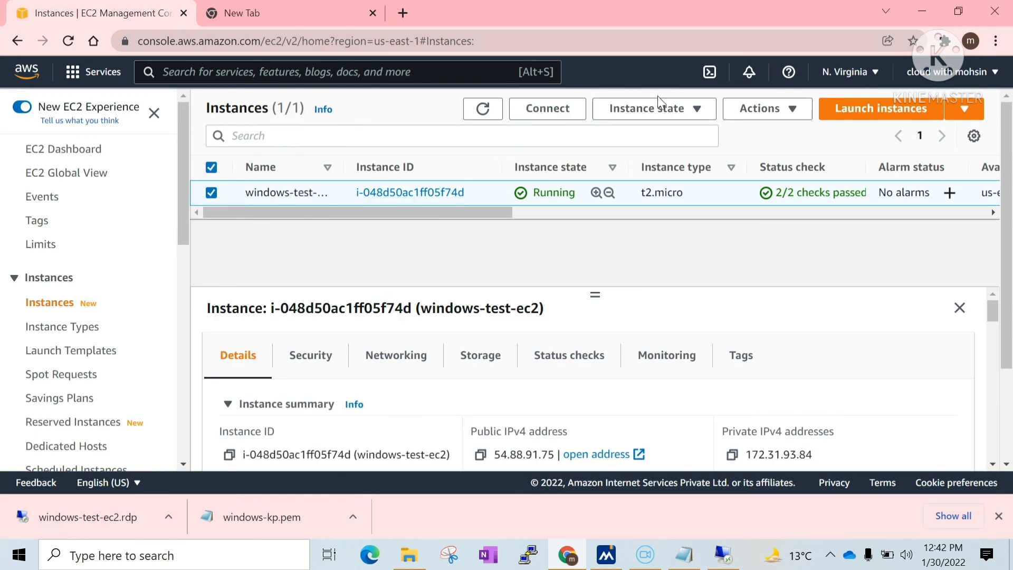
{"action": "left_click", "coordinate": [659, 113]}
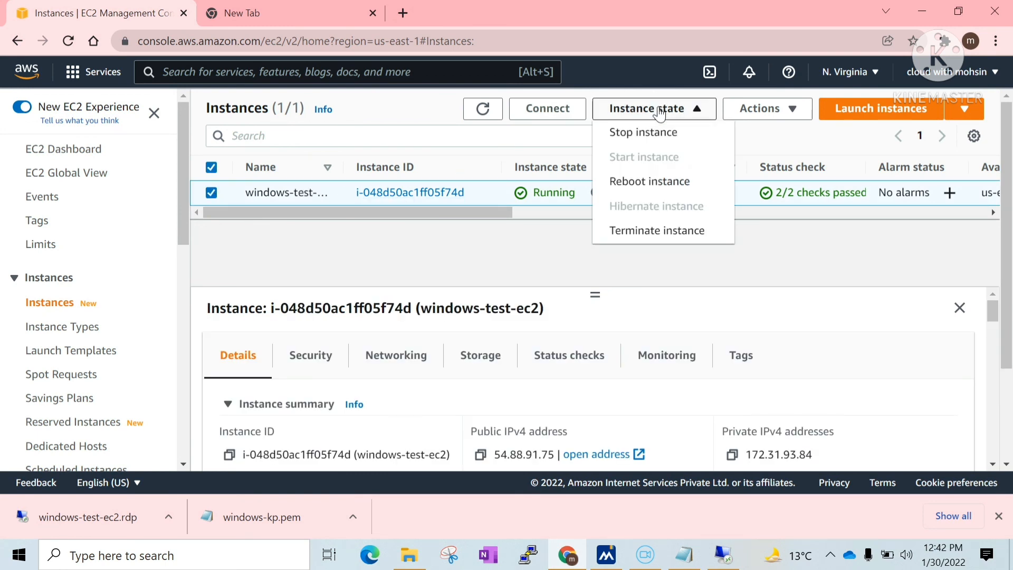
{"action": "left_click", "coordinate": [663, 239]}
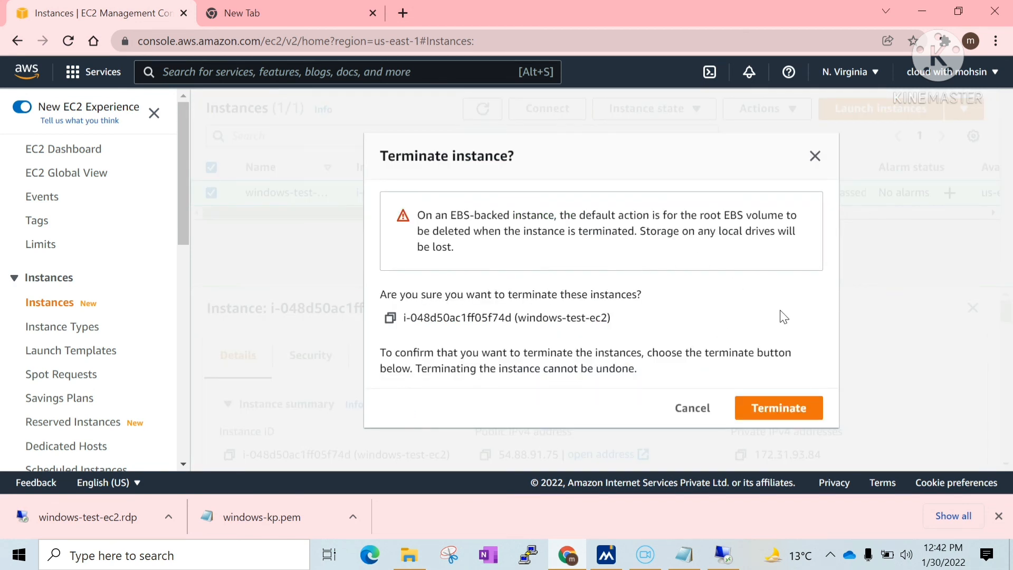
{"action": "left_click", "coordinate": [789, 413]}
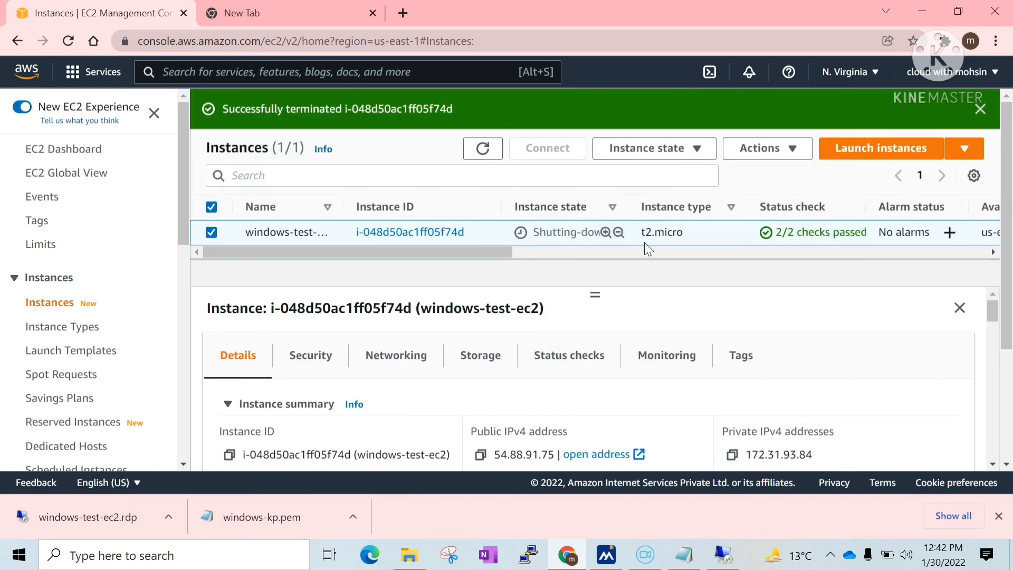
{"action": "left_click", "coordinate": [981, 110]}
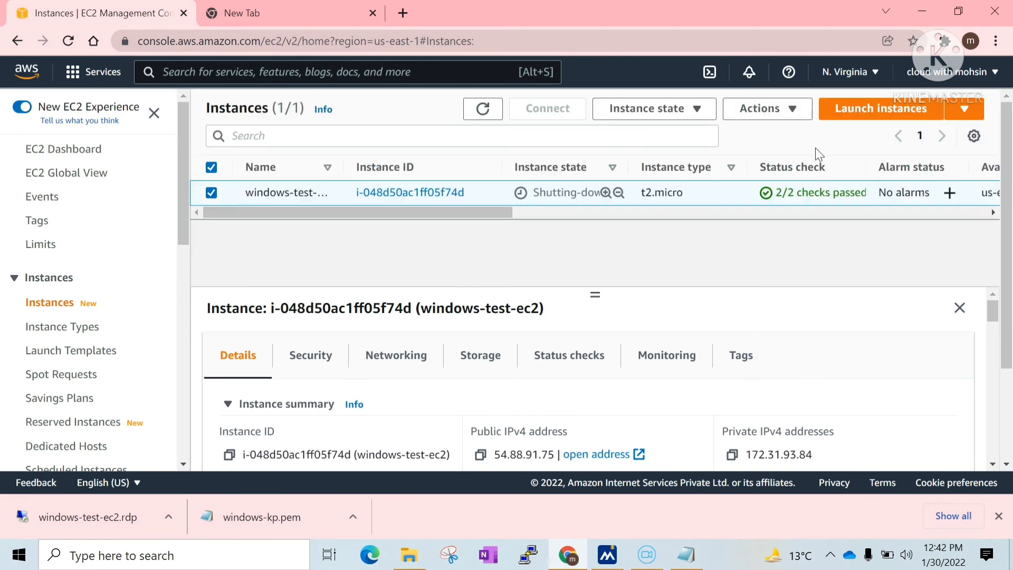
Step: Refresh the instance list until the termination of windows-test-ec2 completes, and check its instance state
{"action": "left_click", "coordinate": [494, 115]}
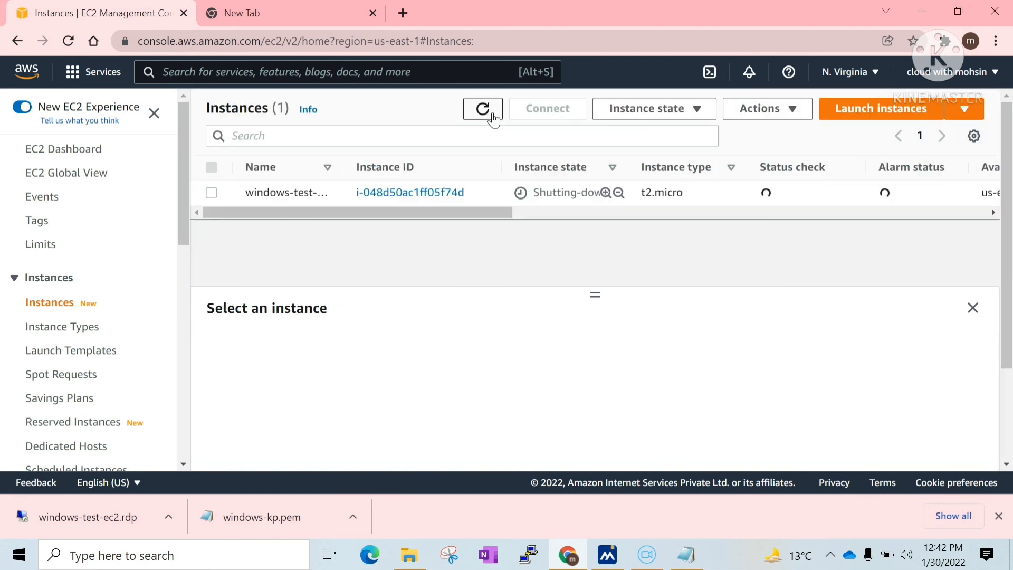
{"action": "left_click", "coordinate": [493, 113]}
{"action": "left_click", "coordinate": [494, 116]}
{"action": "left_click", "coordinate": [494, 116]}
{"action": "left_click", "coordinate": [494, 118]}
{"action": "left_click", "coordinate": [496, 117]}
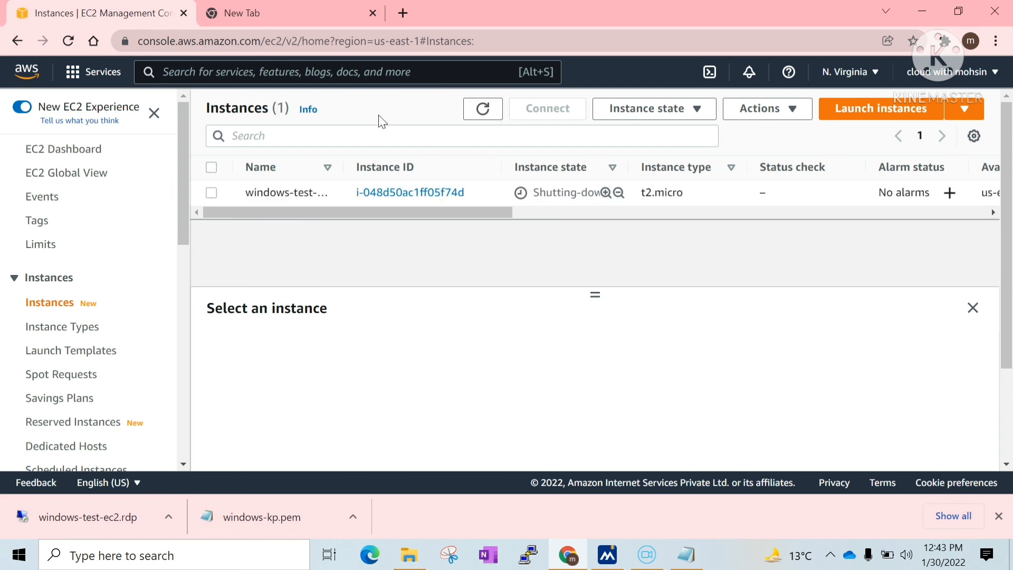
{"action": "left_click", "coordinate": [483, 110]}
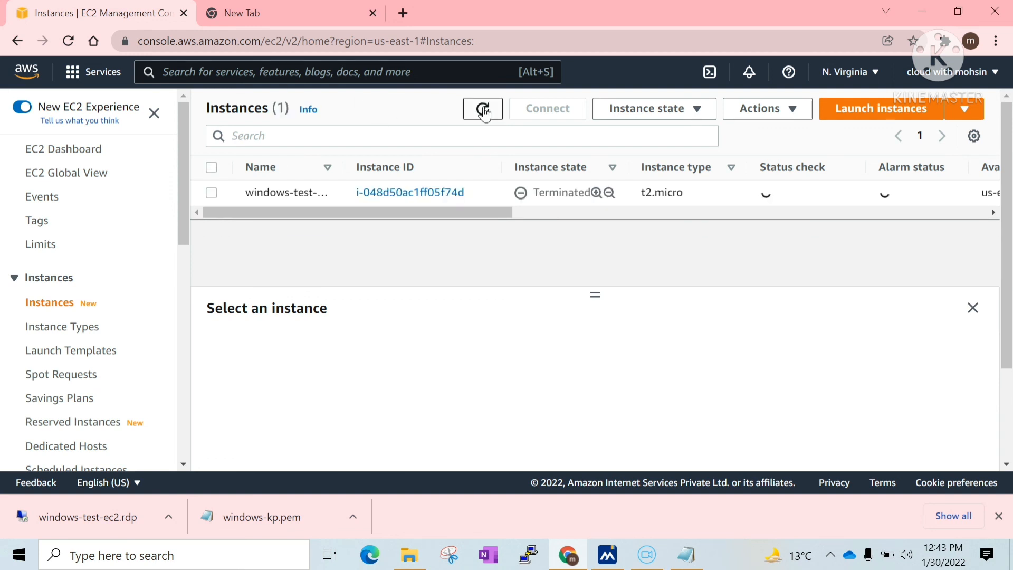
{"action": "left_click_drag", "start_coordinate": [539, 193], "coordinate": [590, 193]}
{"action": "left_click", "coordinate": [562, 232]}
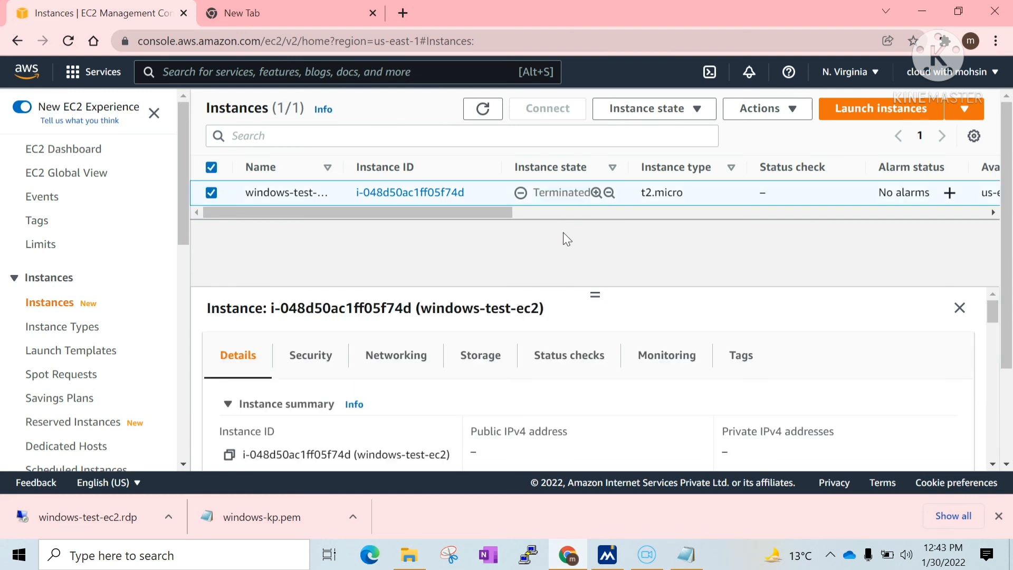
{"action": "left_click_drag", "start_coordinate": [533, 193], "coordinate": [590, 194]}
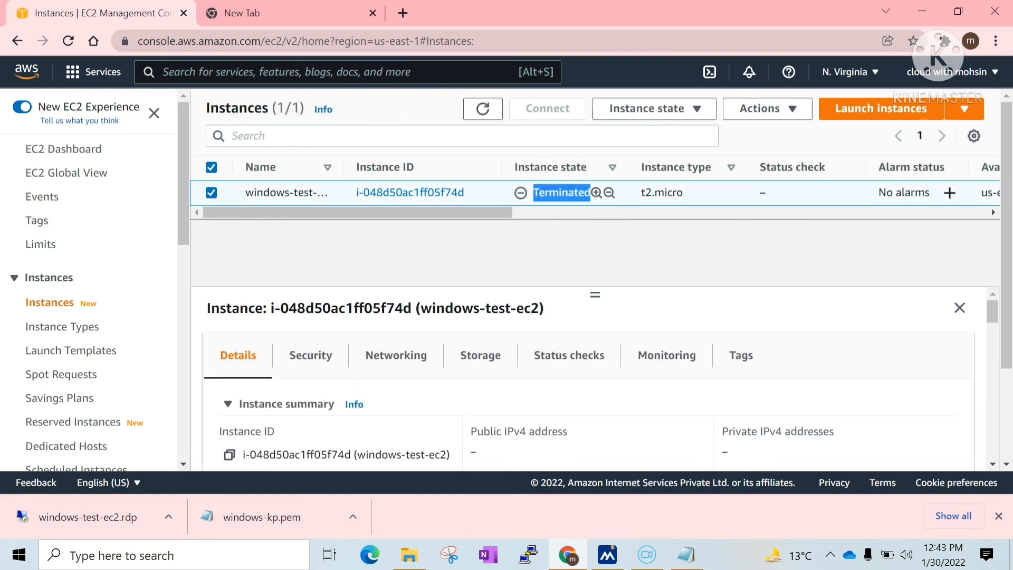
{"action": "left_click", "coordinate": [573, 245]}
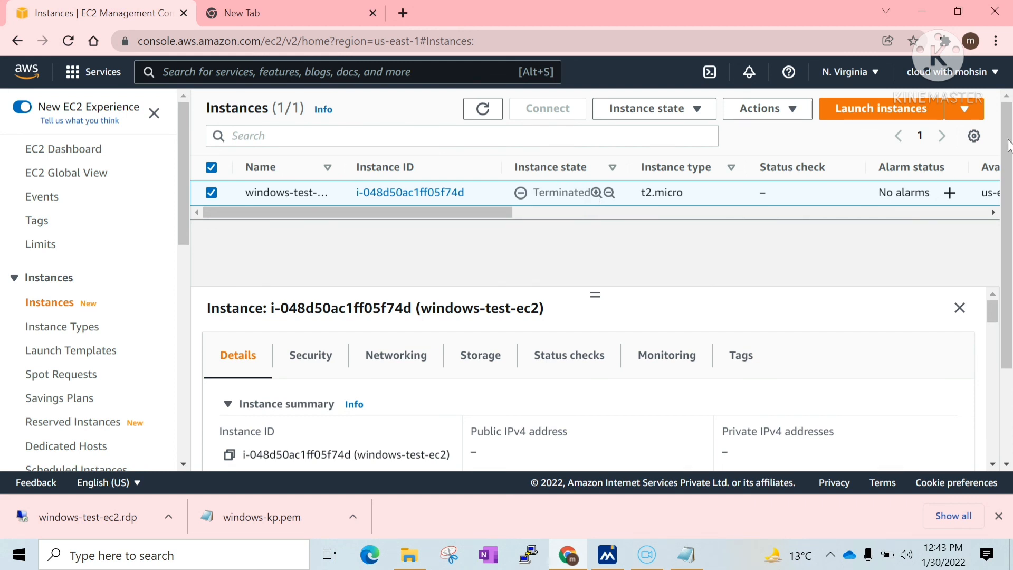
{"action": "left_click_drag", "start_coordinate": [1009, 145], "coordinate": [1008, 74]}
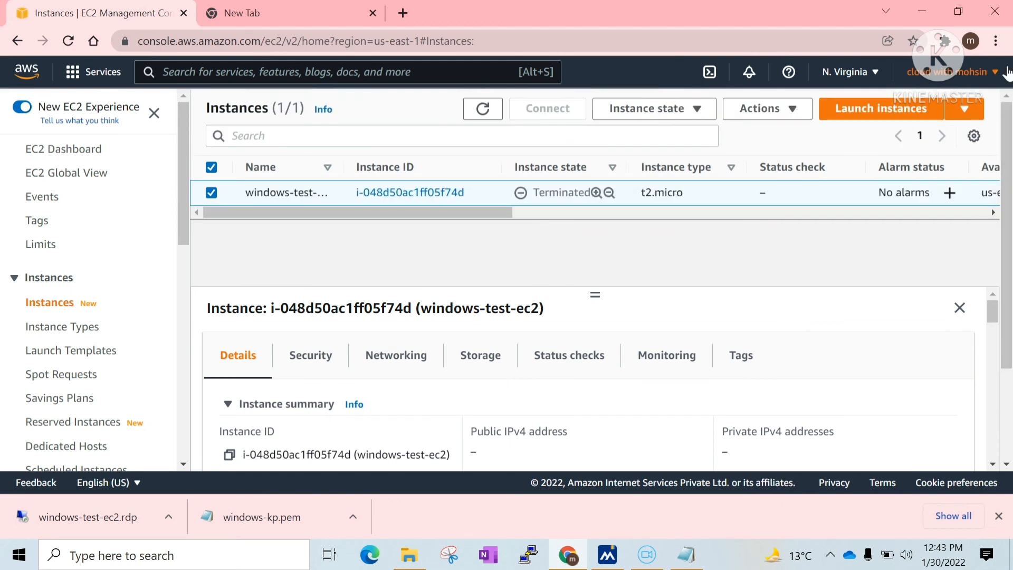